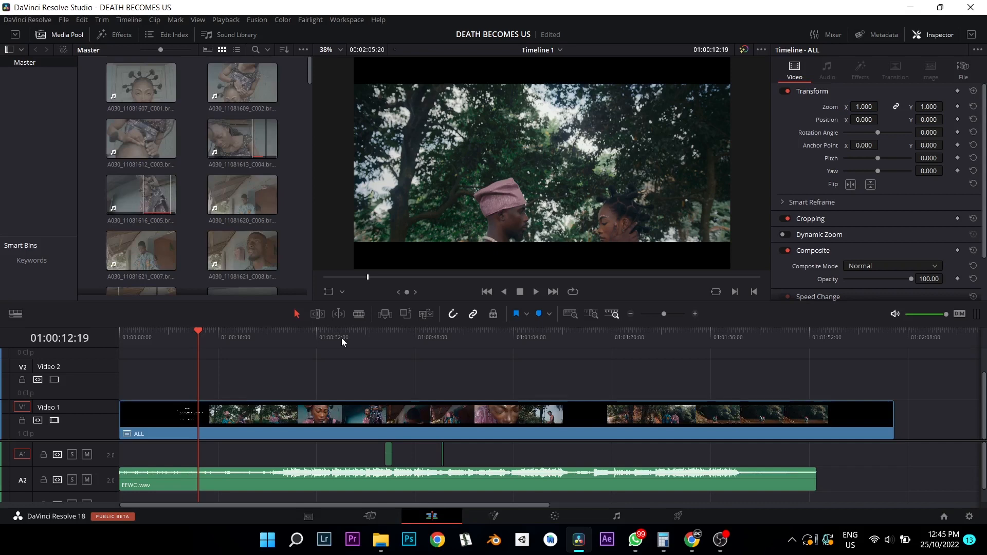
Open the ALL compound clip in its own timeline and switch to the Color page
left_click_drag(312, 335, 385, 334)
right_click(327, 410)
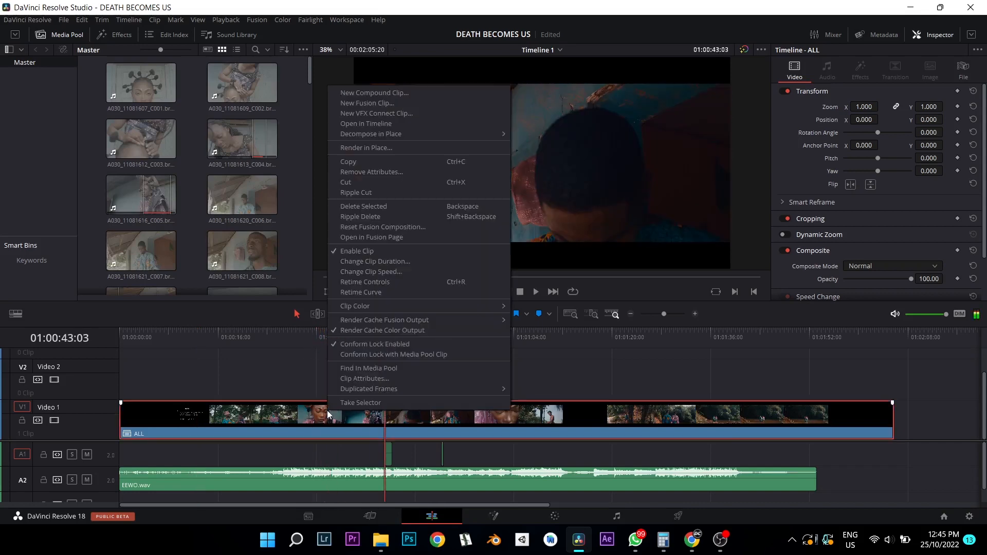
left_click(406, 124)
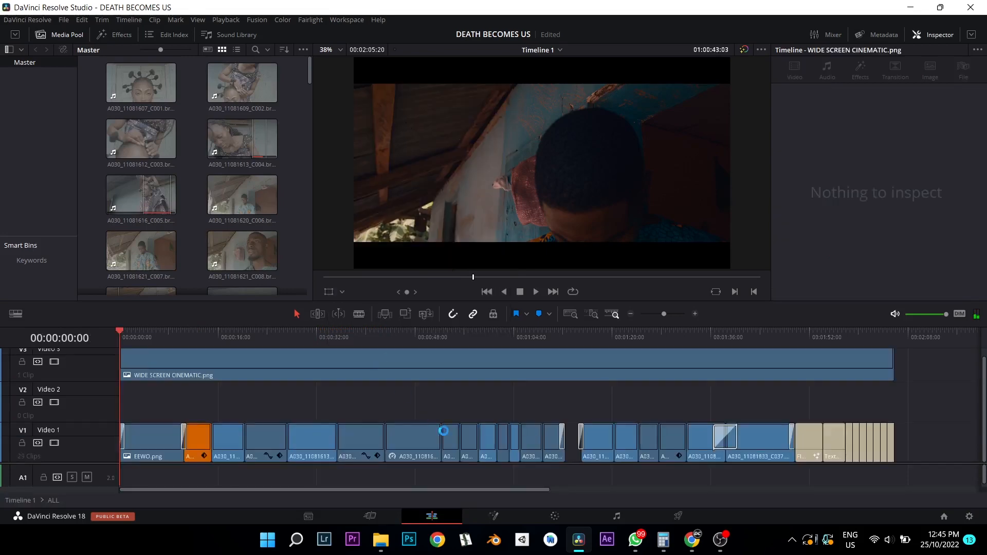
left_click(556, 514)
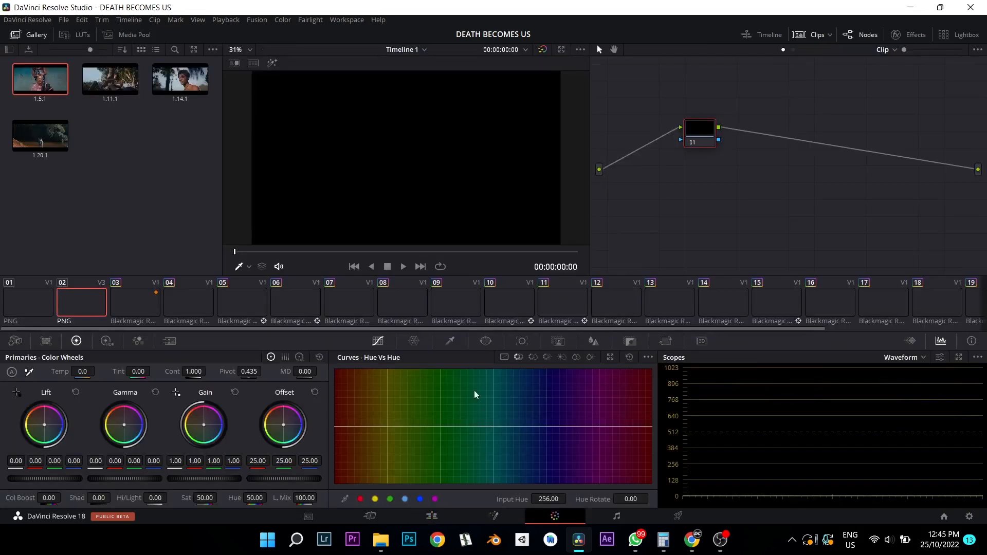
Select clip 06 and move the playhead near its end, to the wide shot of the seated woman
left_click(196, 309)
left_click(308, 313)
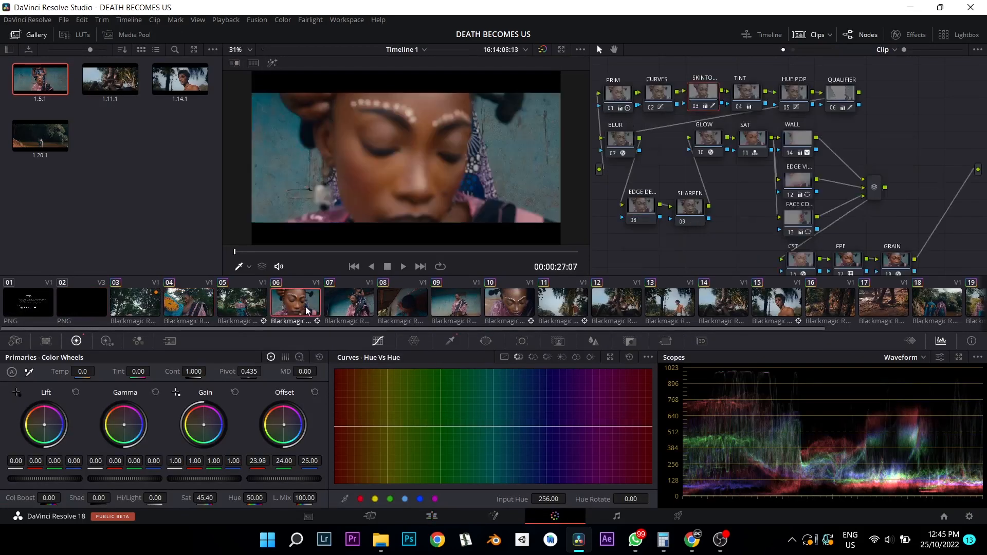
left_click_drag(429, 257, 558, 253)
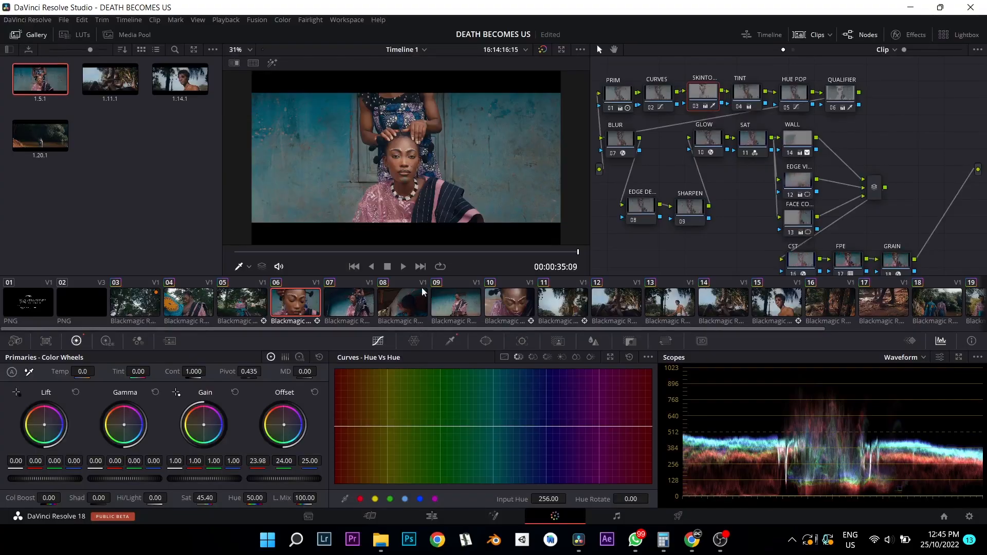
left_click(200, 317)
key("Up")
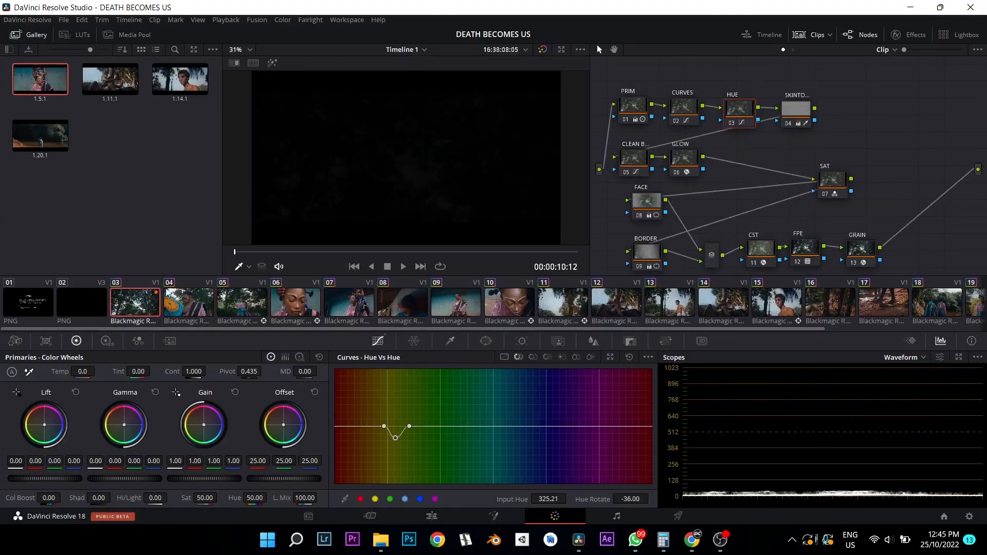
left_click(303, 315)
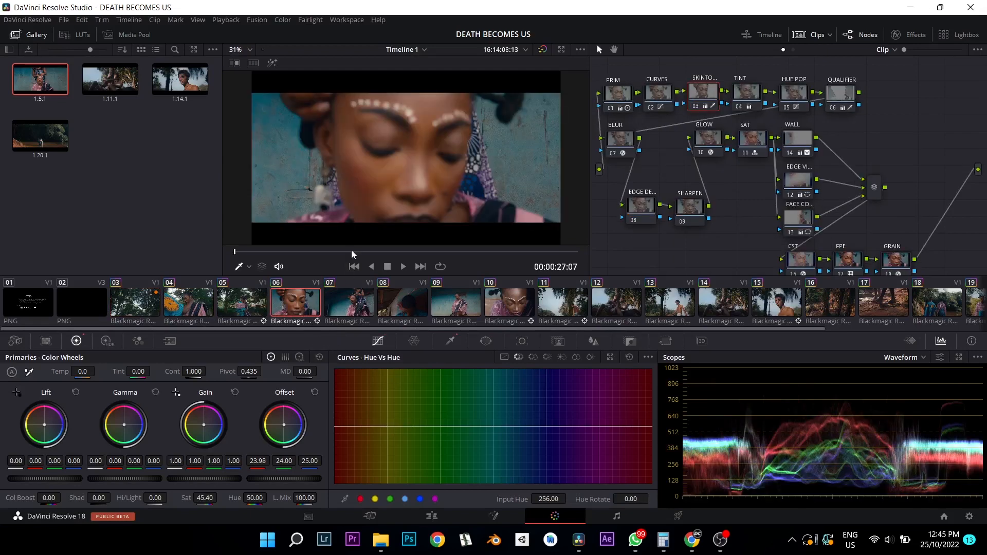
left_click_drag(535, 253, 564, 262)
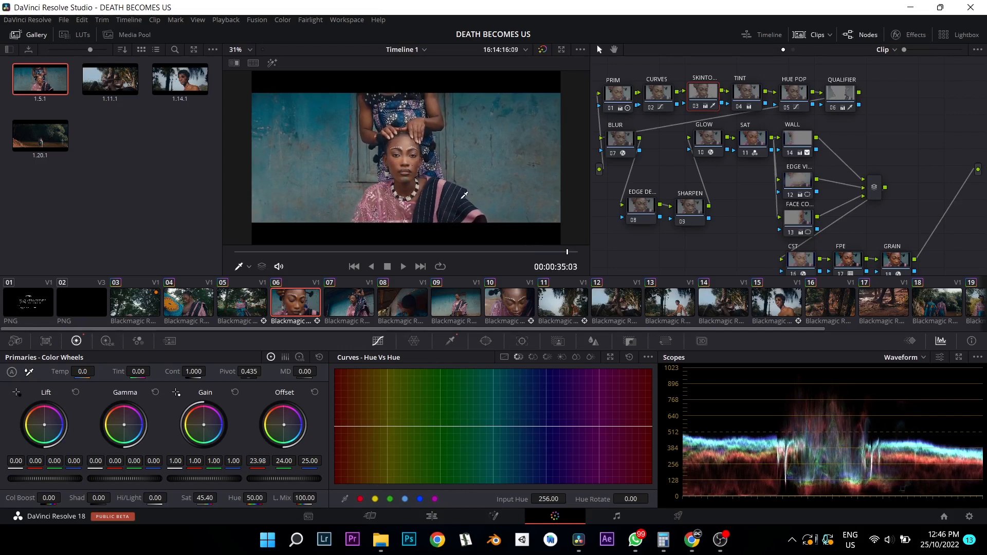
View the graded frame at the end of clip 06 in full screen, and return to the Color page
key("ctrl+f")
left_click_drag(672, 524, 689, 523)
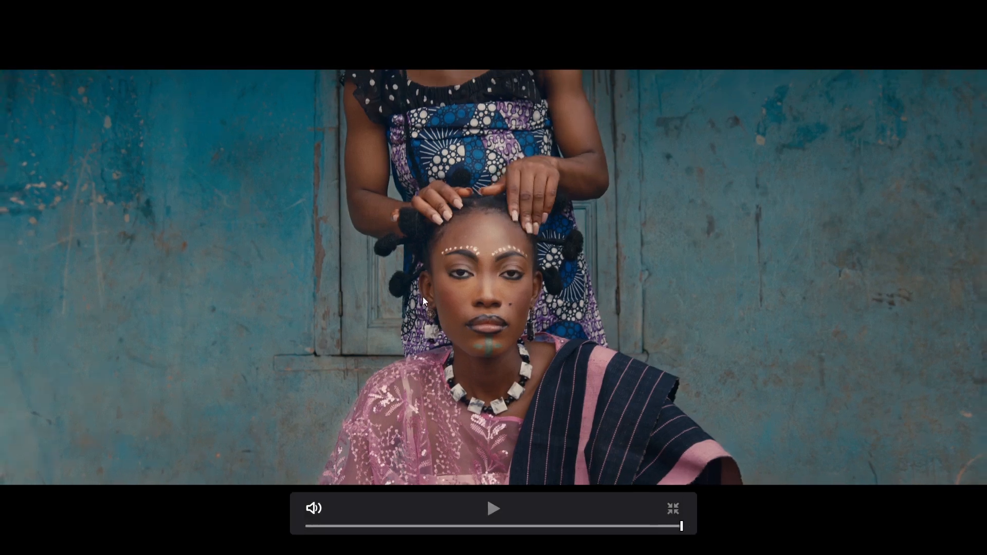
key("Escape")
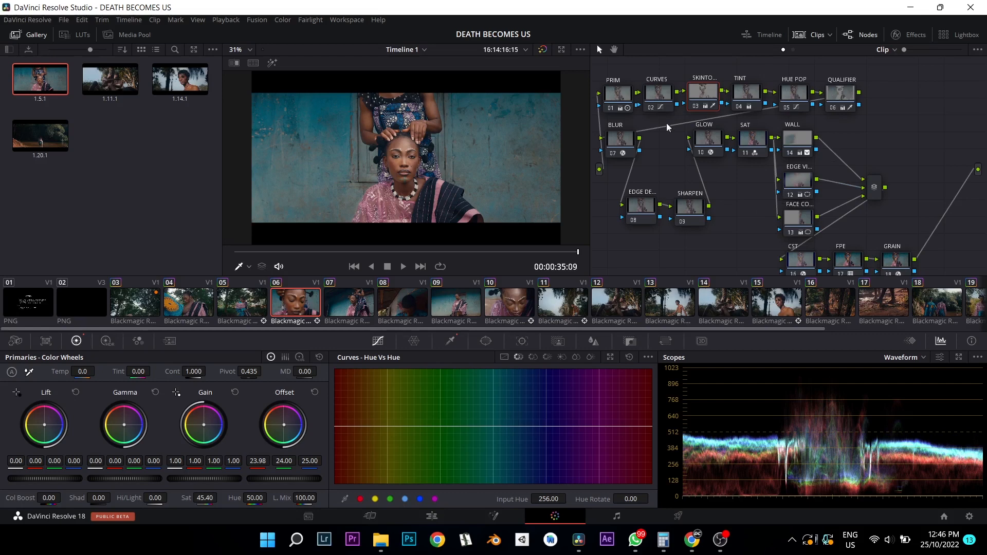
Disable the existing grade on clip 06 and delete all nodes from its node graph
left_click_drag(743, 226, 640, 194)
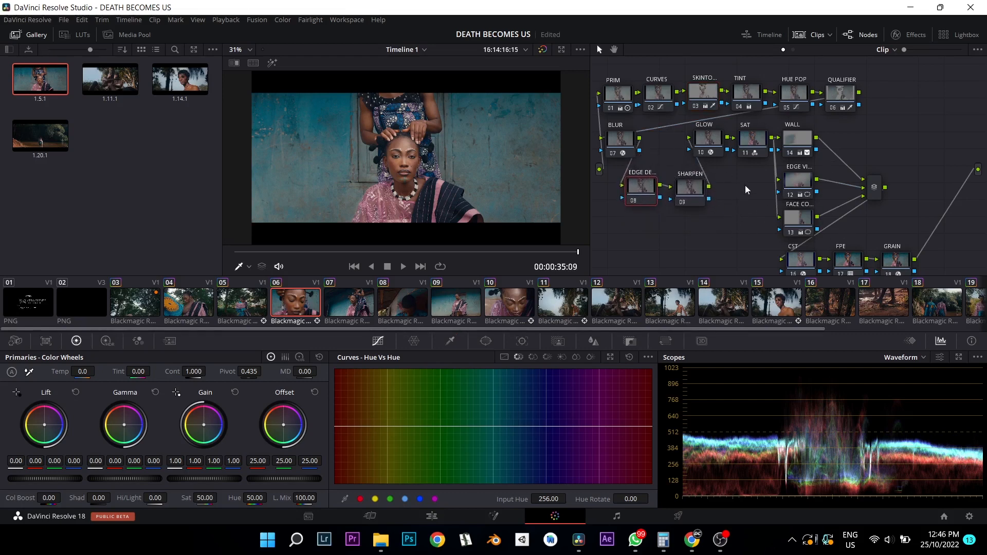
key("alt+d")
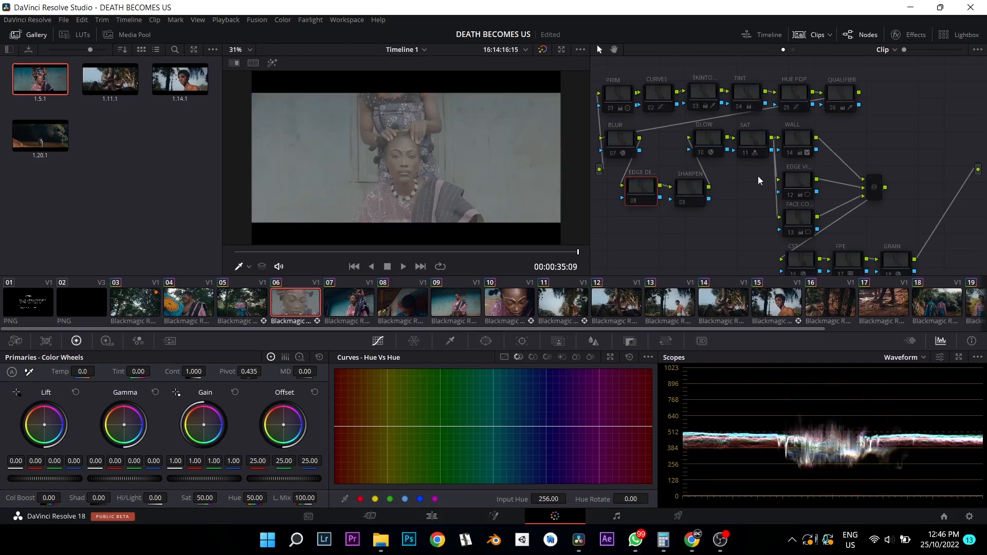
left_click_drag(971, 272, 616, 90)
key("Delete")
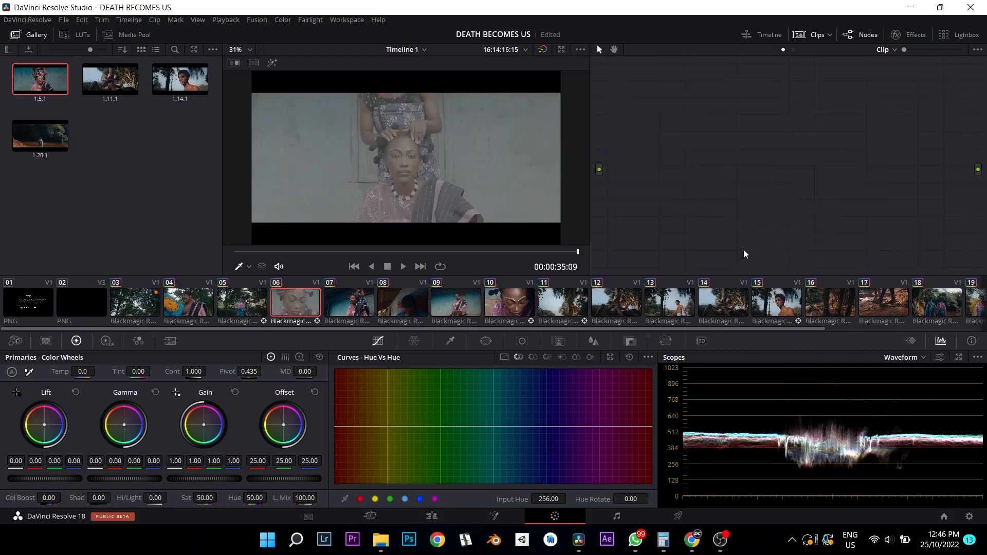
Add a fresh serial node to the empty graph, and hide the clip thumbnails and the gallery
key("alt+s")
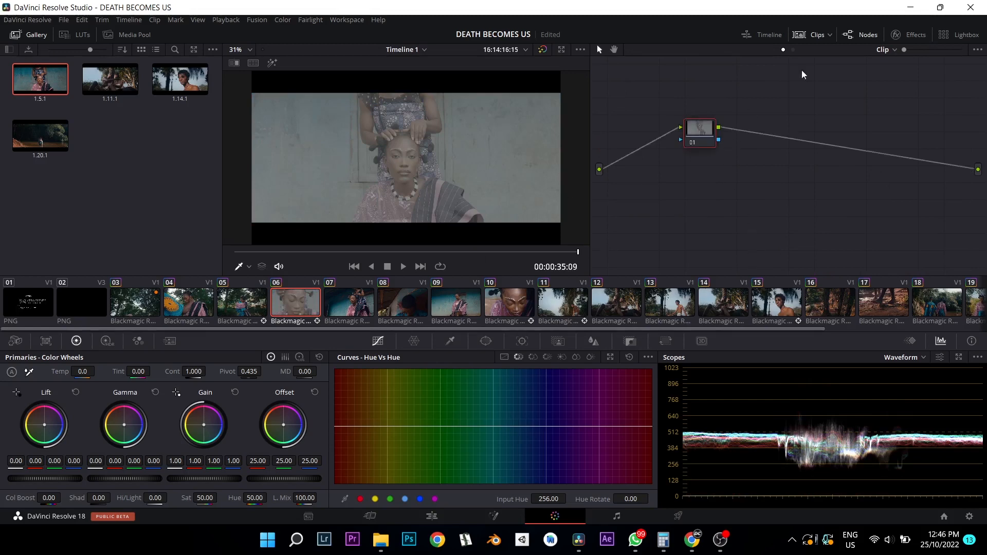
left_click(804, 36)
left_click(35, 37)
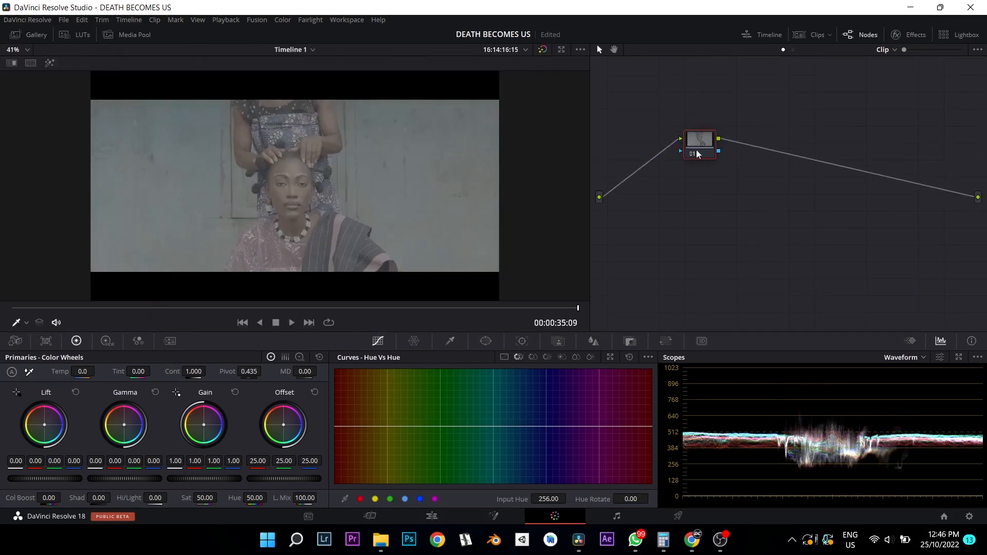
Place node 01 next to the source input and append eight serial nodes after it
left_click_drag(689, 140, 636, 144)
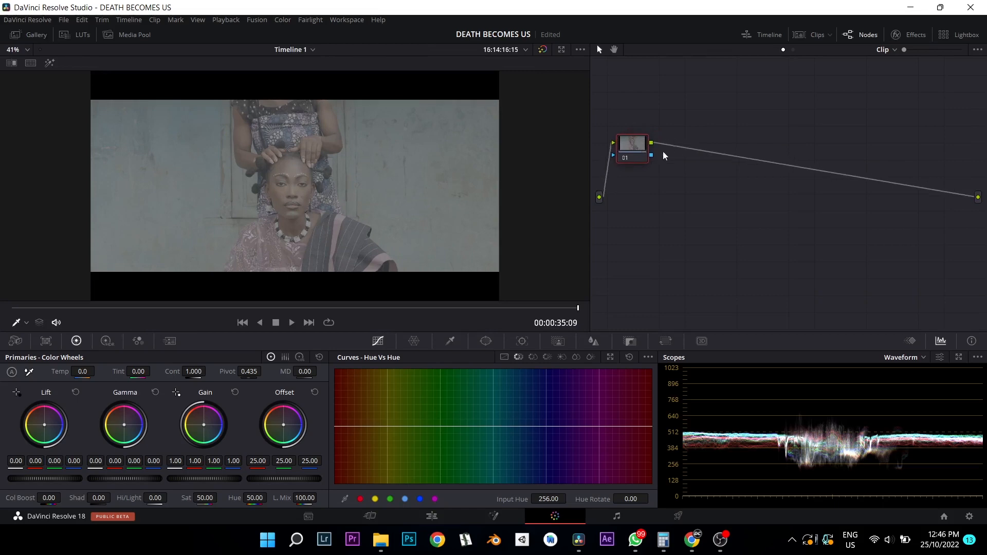
key("alt+s")
key("alt+s")
key("alt+s")
key("alt+s")
key("alt+s")
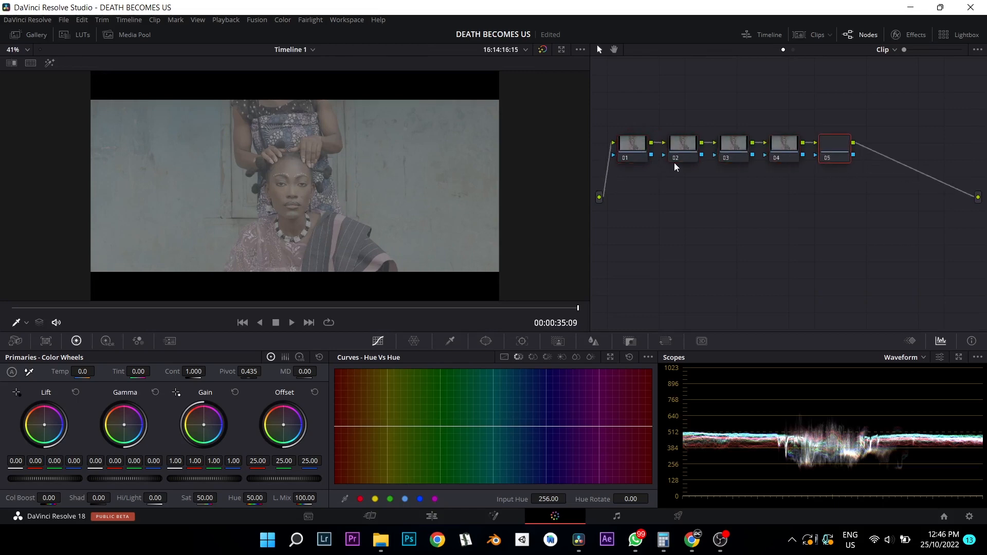
key("alt+s")
key("alt+s")
key("alt+s")
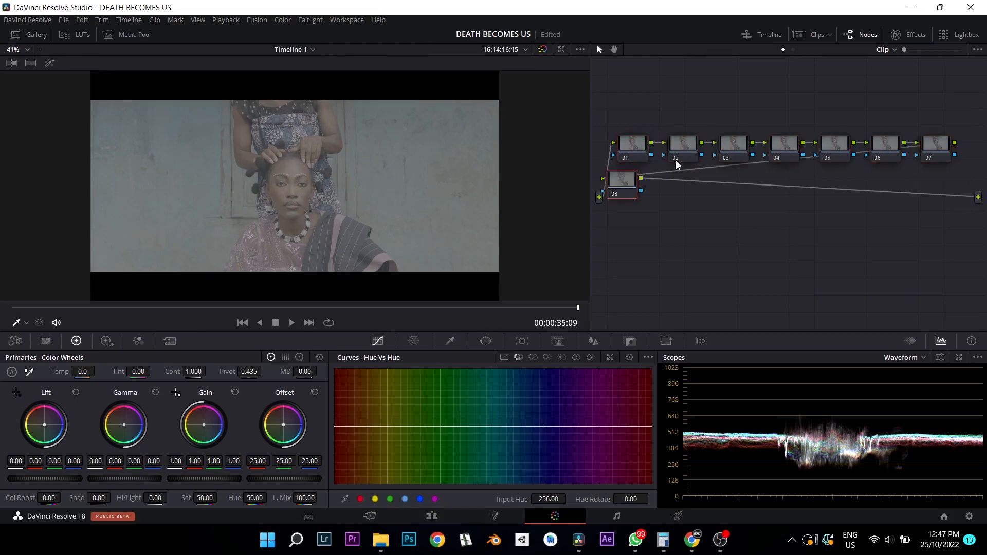
Arrange nodes 07, 08 and 09 in a separate row below the first six nodes, near the output
left_click_drag(745, 223, 625, 184)
left_click_drag(630, 183, 875, 271)
left_click_drag(927, 154, 821, 273)
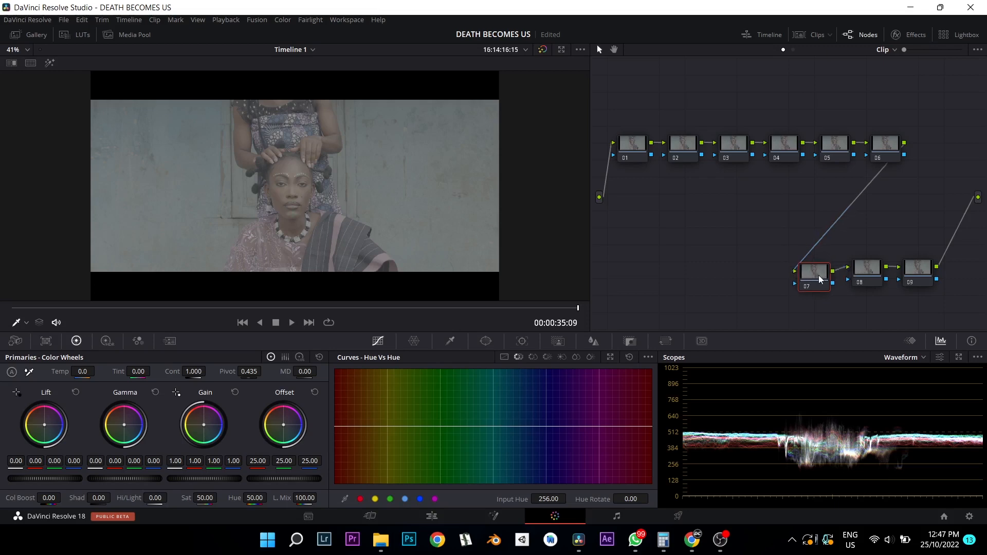
left_click_drag(820, 273, 819, 282)
left_click_drag(964, 260, 783, 276)
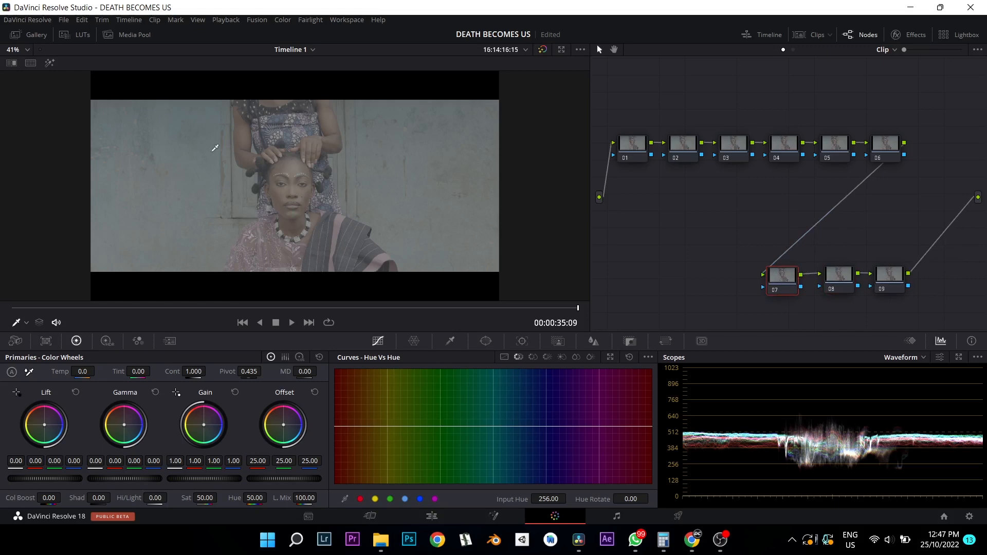
left_click_drag(783, 278, 779, 277)
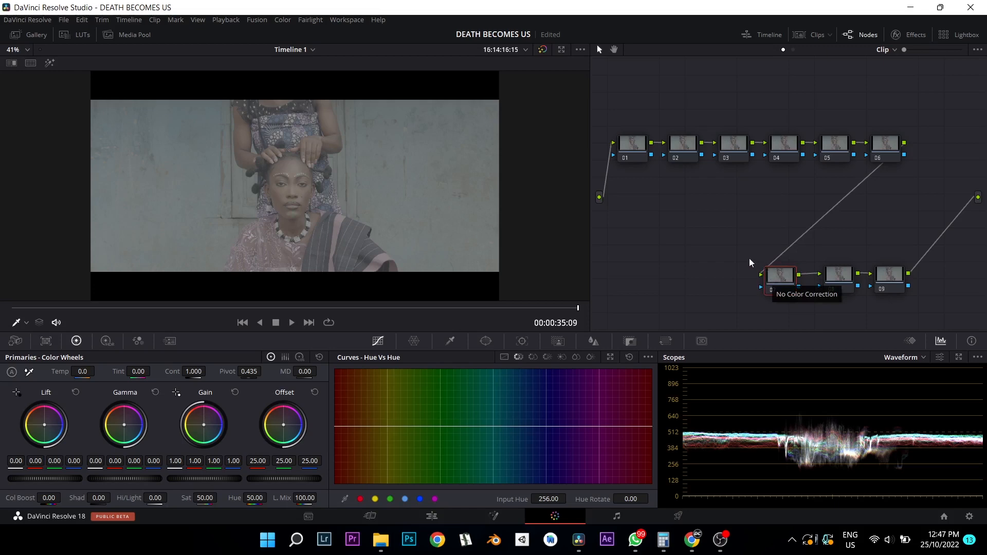
Review the color science and timeline color space in the project's Color Management settings, and close them without changes
left_click(970, 517)
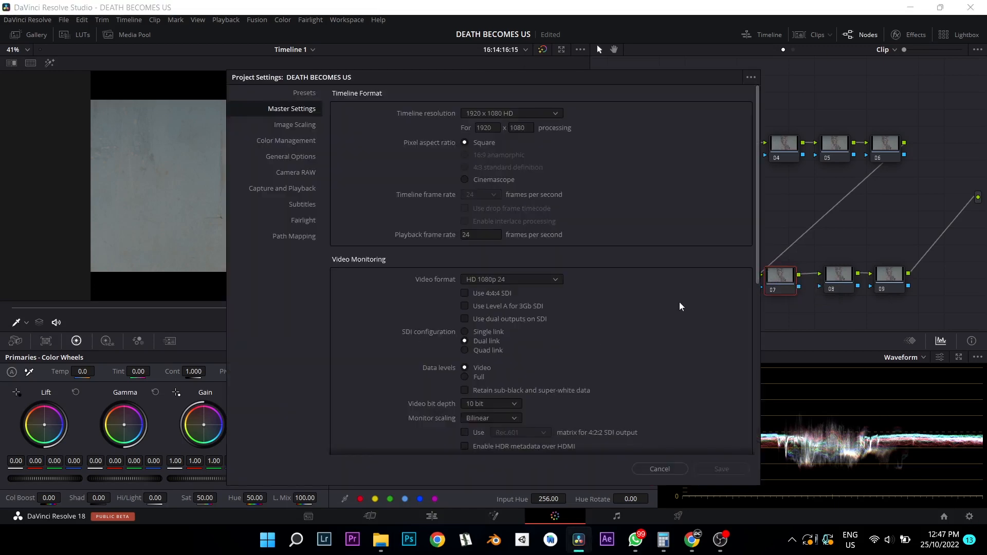
left_click(303, 141)
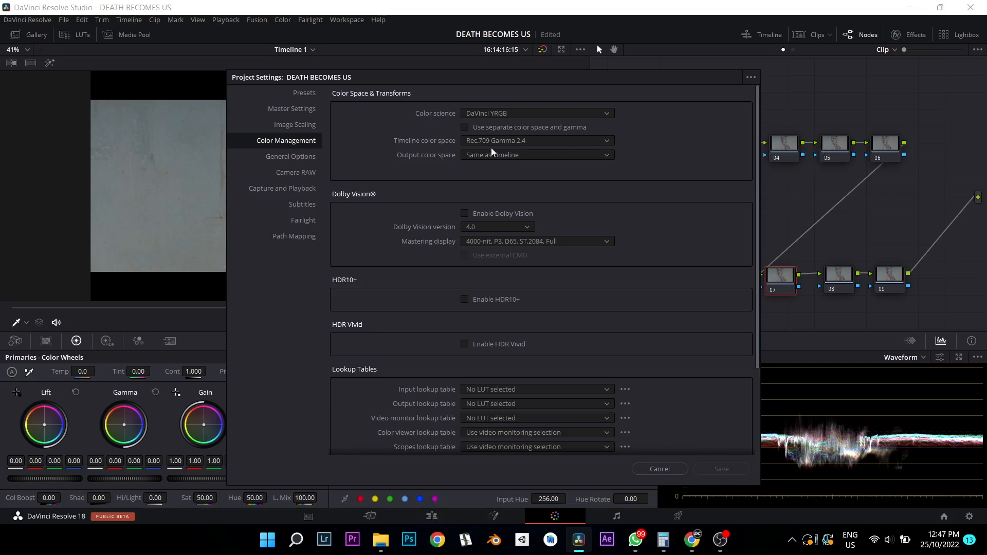
left_click(659, 469)
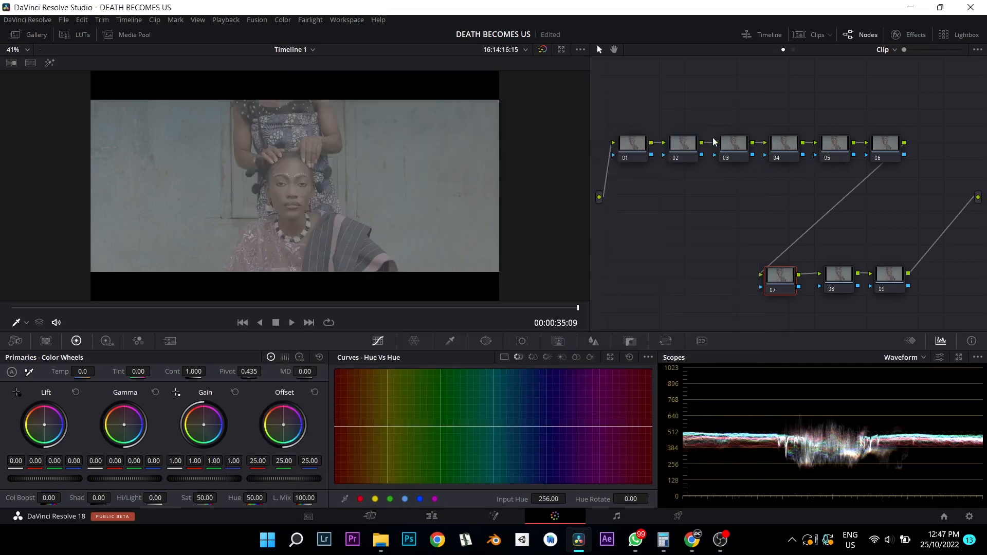
Label node 07 as CST, node 08 as FPE and node 09 as GRAIN, and line them up in a row
left_click_drag(780, 280, 768, 282)
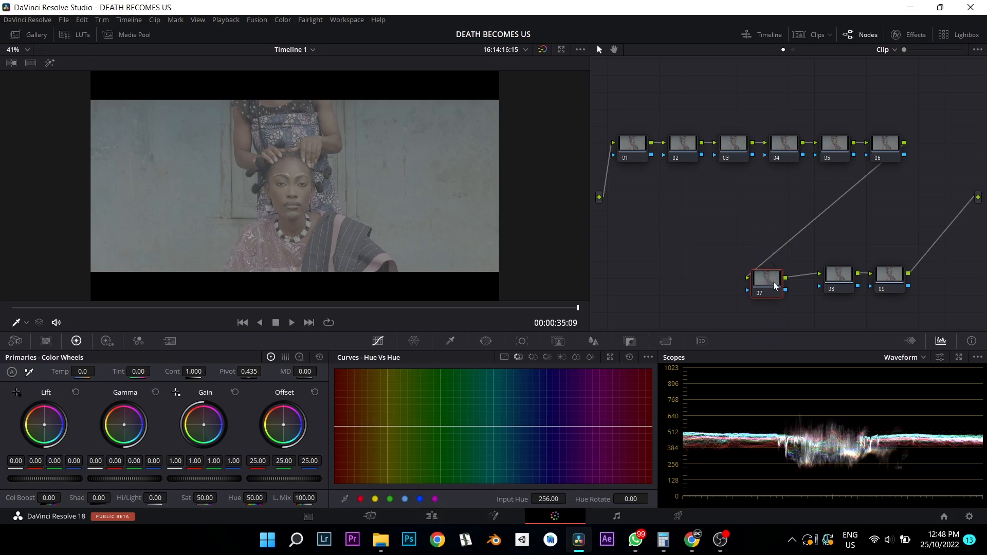
left_click_drag(773, 281, 769, 280)
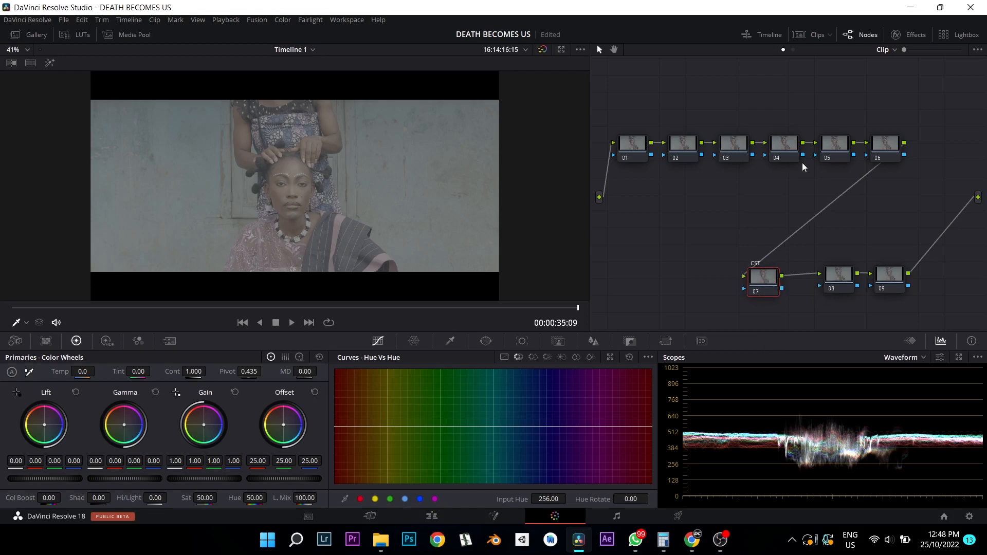
left_click_drag(850, 278, 830, 287)
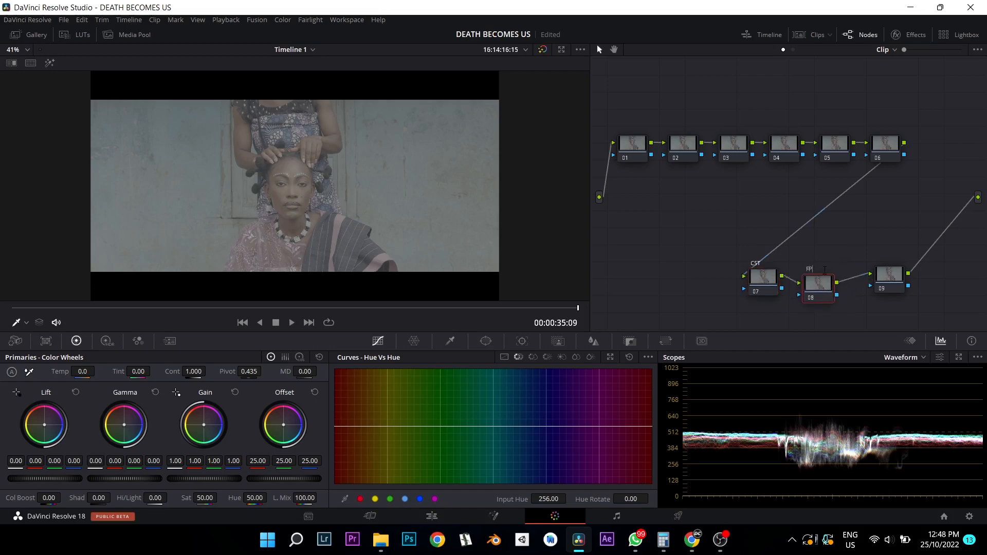
type("E")
left_click_drag(889, 270, 878, 273)
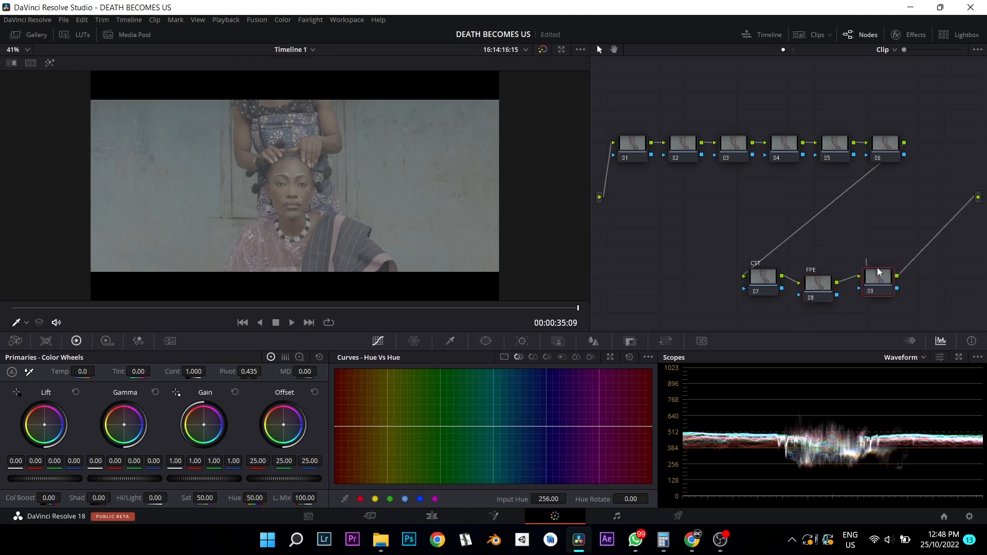
type("GRAIN")
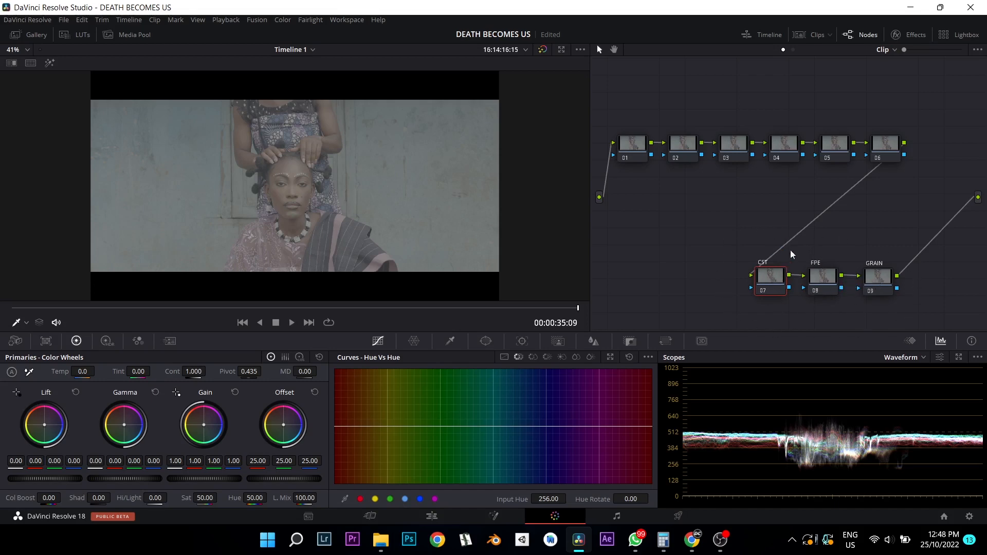
left_click(636, 142)
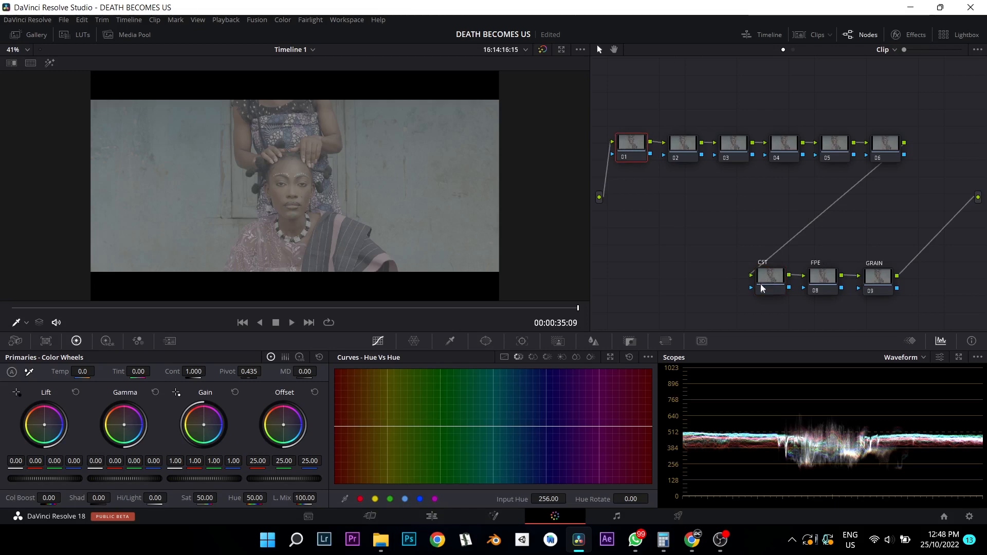
left_click_drag(768, 284, 767, 281)
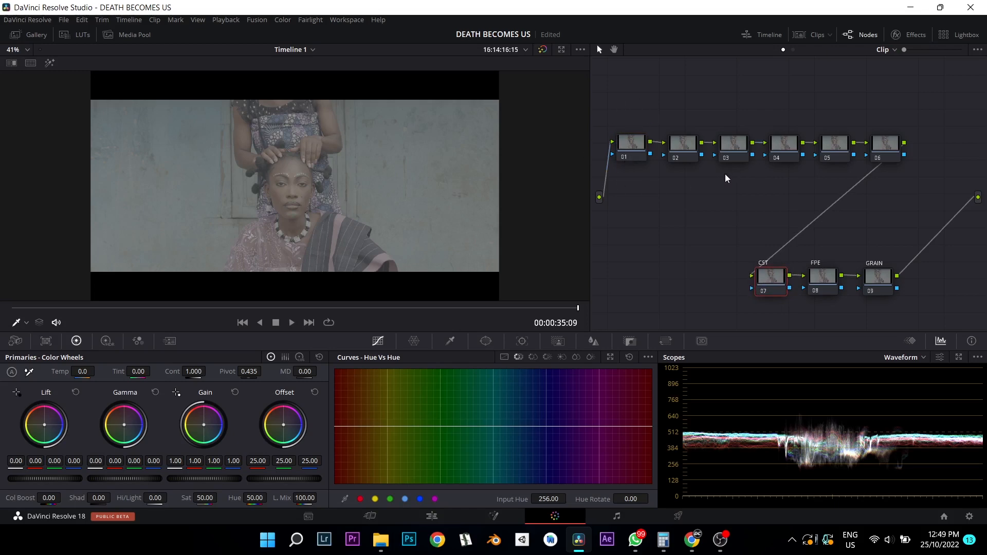
left_click_drag(639, 148, 644, 151)
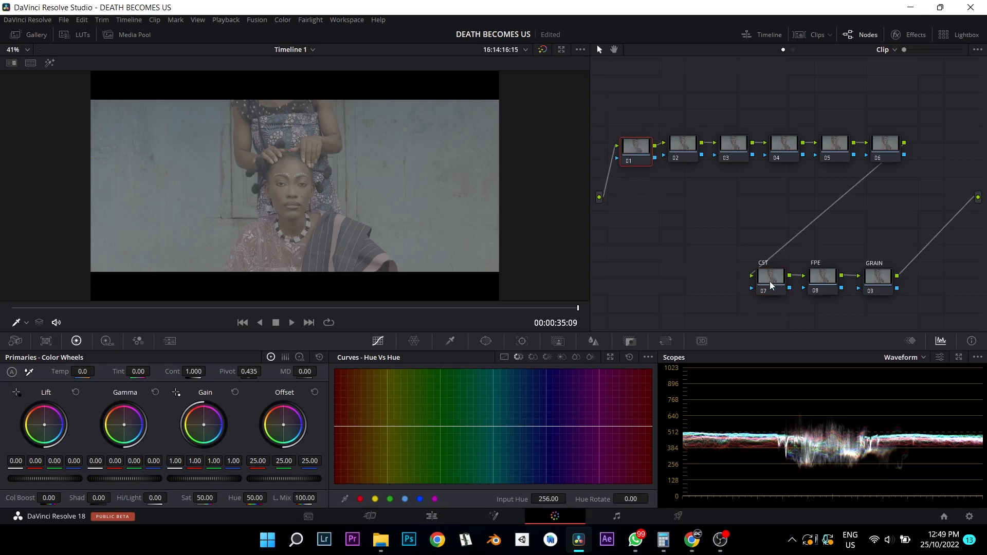
left_click_drag(771, 286, 773, 285)
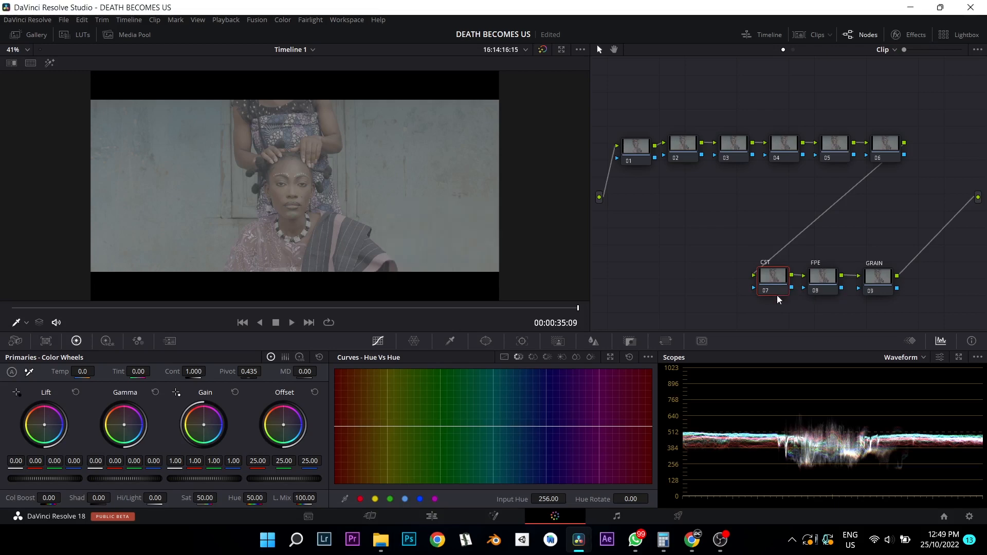
Apply a Color Space Transform effect to the CST node and set its input gamma to Blackmagic Design Film
left_click_drag(774, 285, 772, 287)
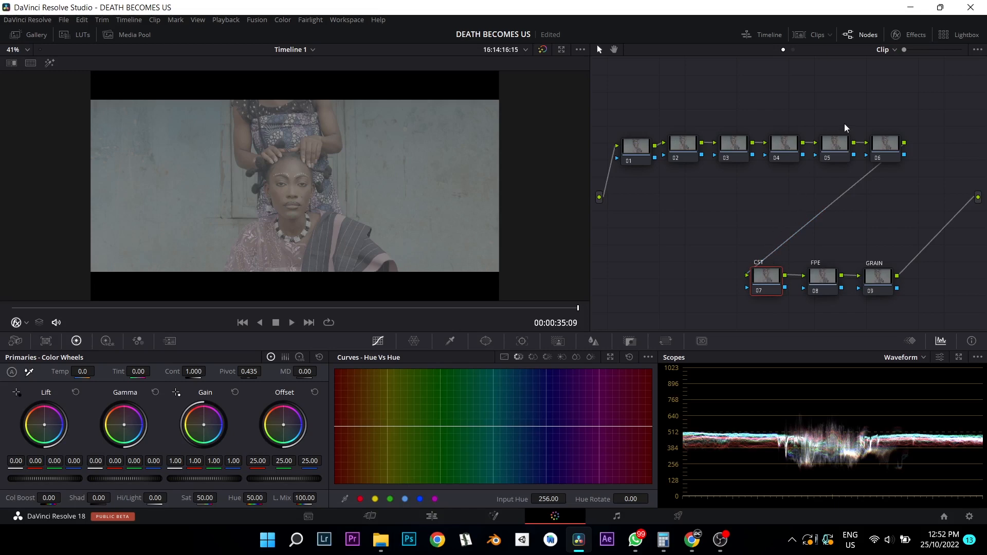
left_click(910, 34)
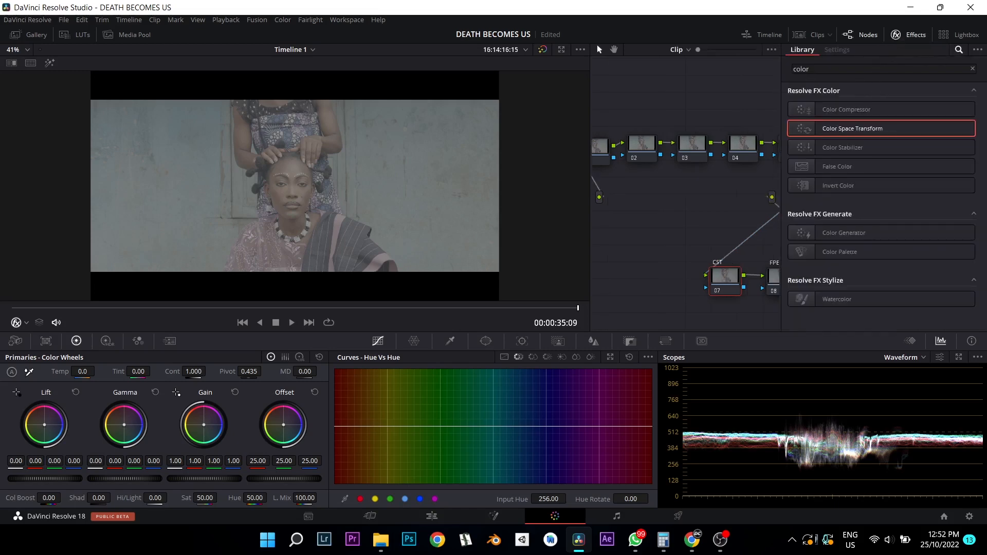
left_click(844, 71)
left_click_drag(844, 128, 730, 286)
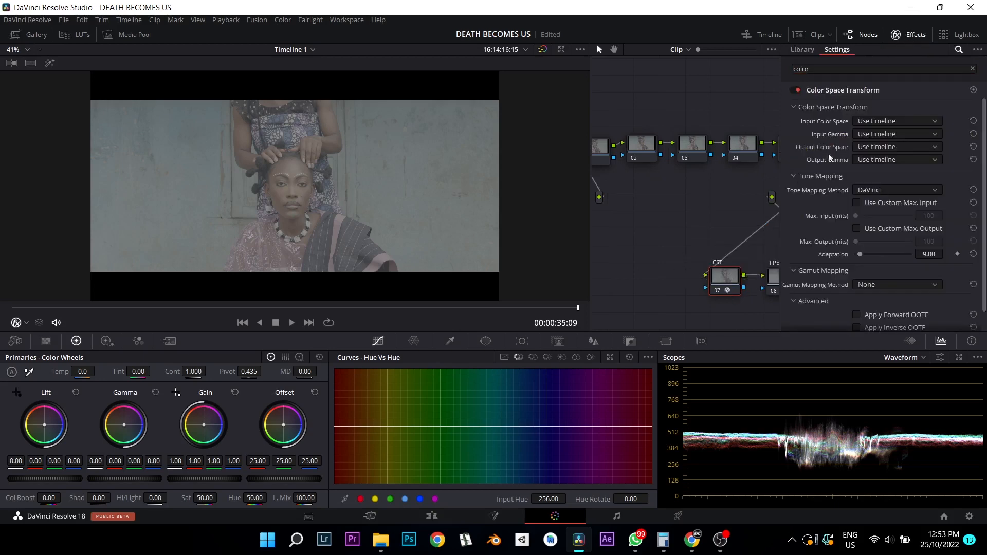
left_click(882, 135)
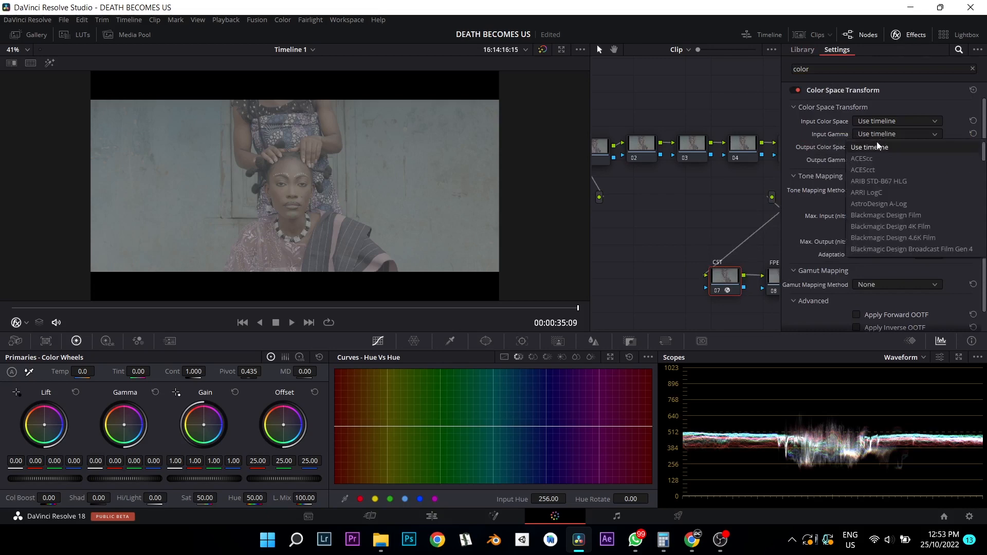
left_click(872, 216)
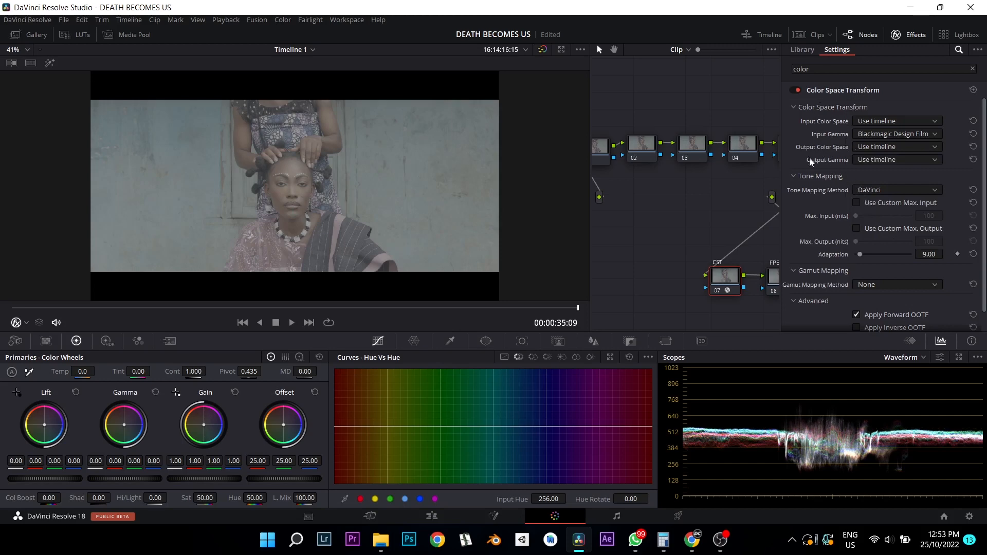
Review the input gamma options of the Color Space Transform and the project's Color Management settings
left_click(895, 137)
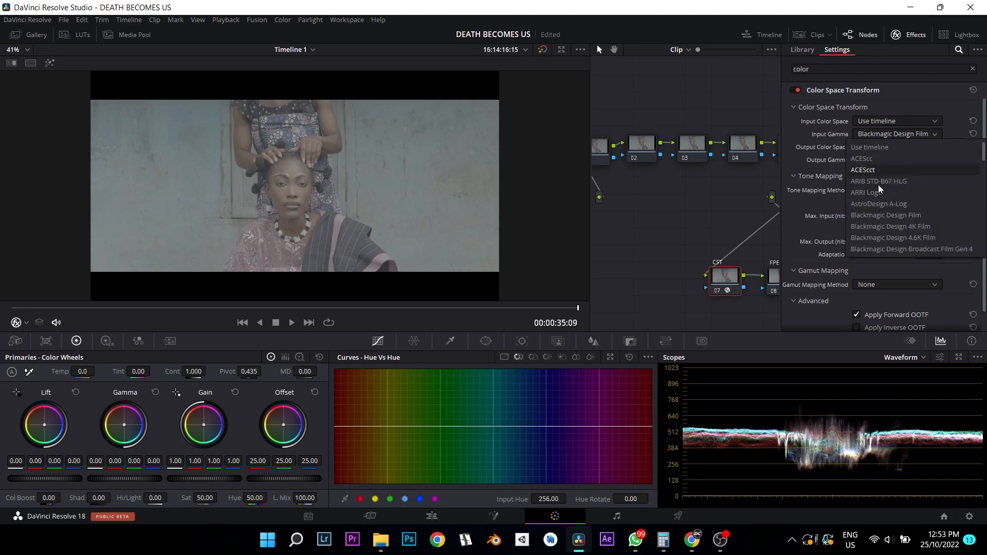
left_click_drag(985, 158, 974, 258)
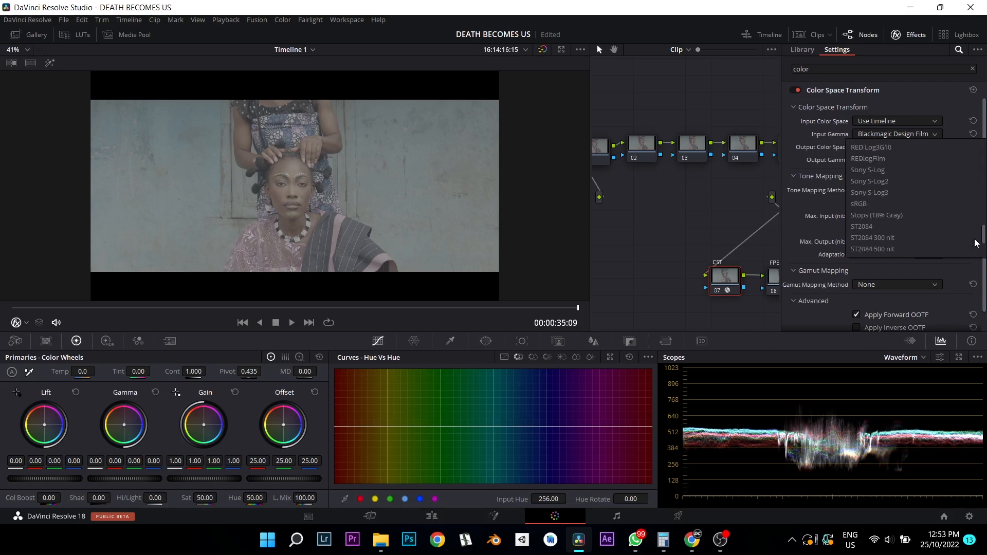
left_click(879, 220)
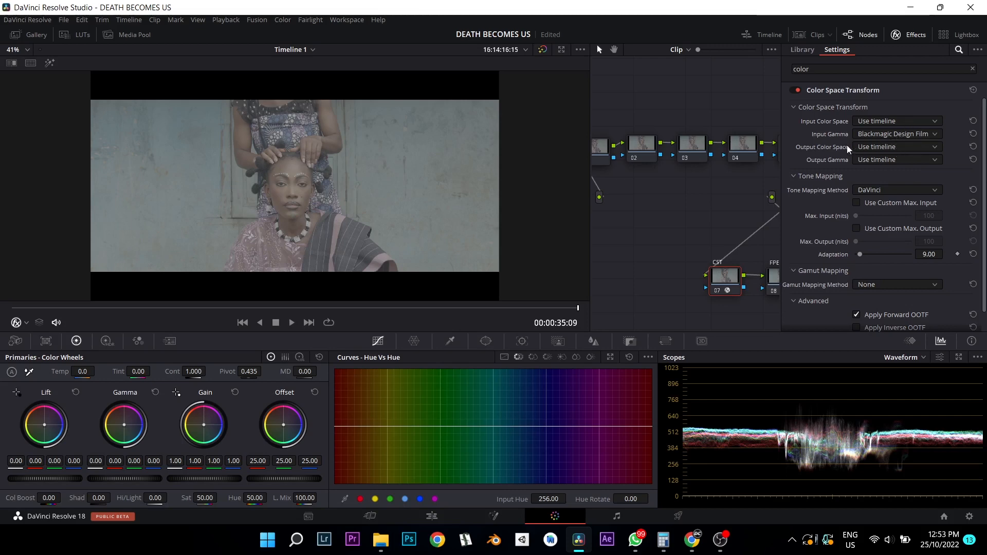
left_click(970, 517)
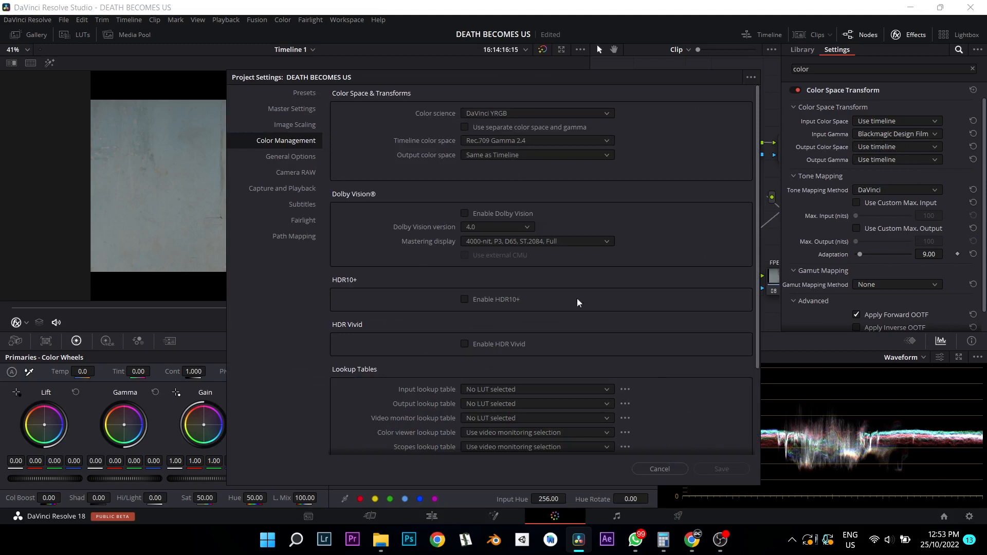
left_click(672, 468)
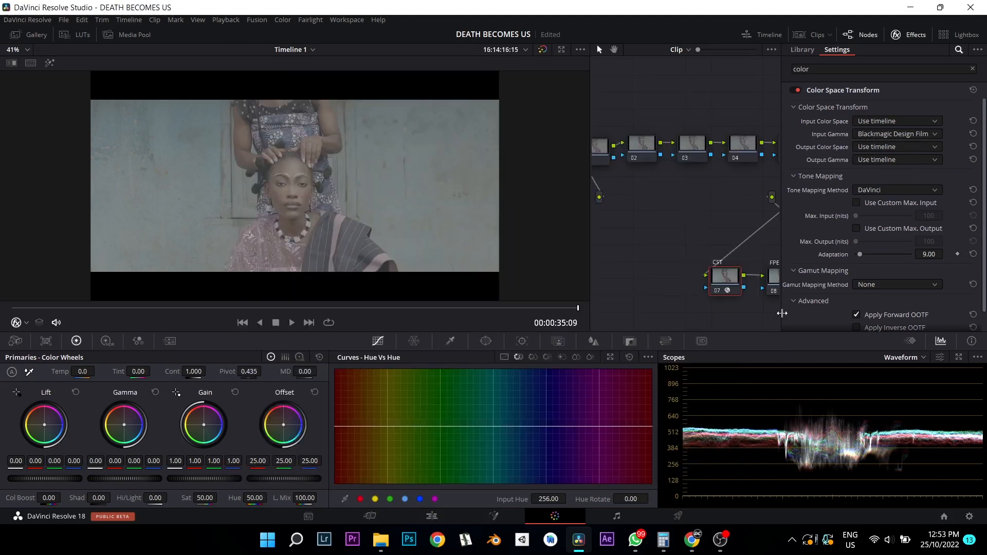
left_click(869, 161)
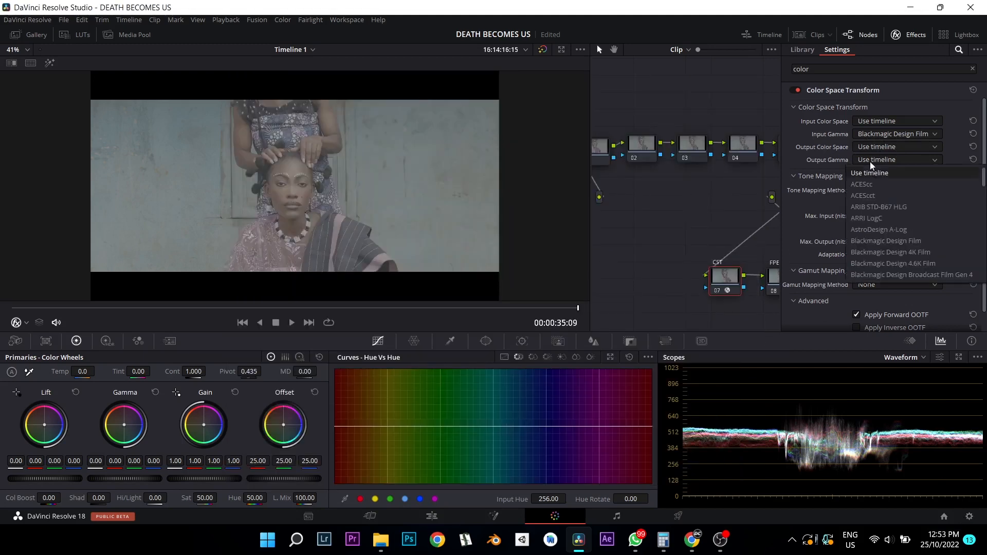
left_click(768, 268)
left_click(911, 34)
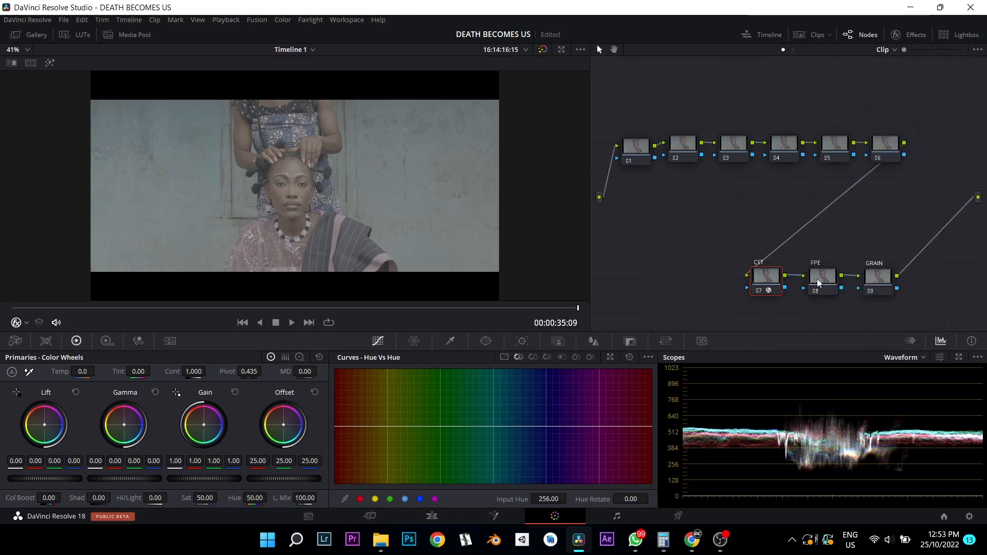
Reposition the CST and FPE nodes so they sit close together in the lower row
left_click_drag(817, 279, 809, 279)
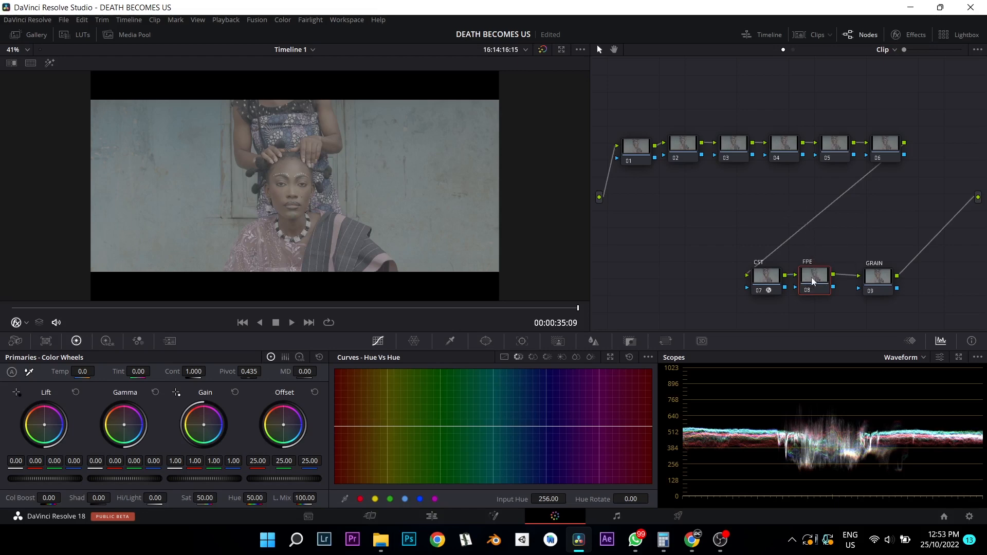
left_click_drag(809, 280, 756, 274)
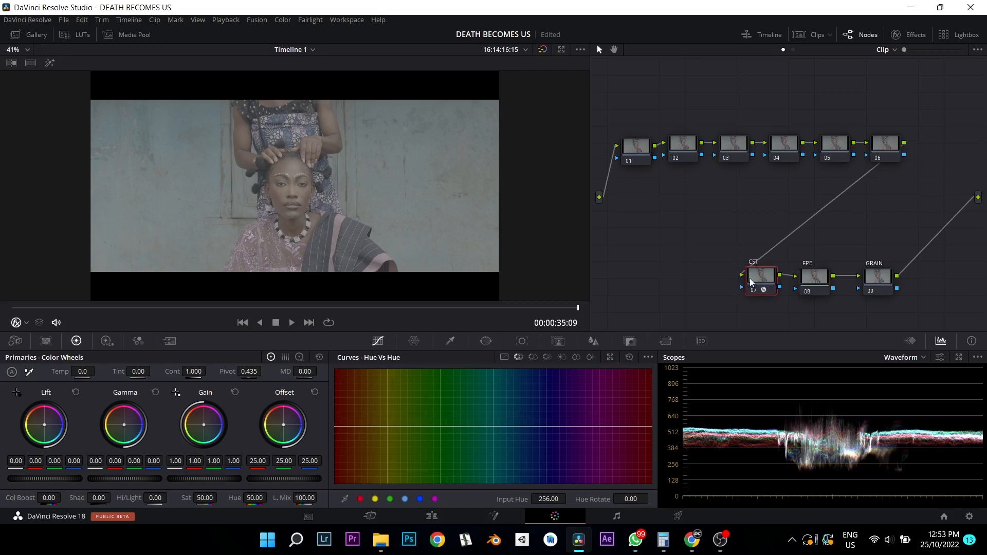
left_click_drag(815, 278, 809, 273)
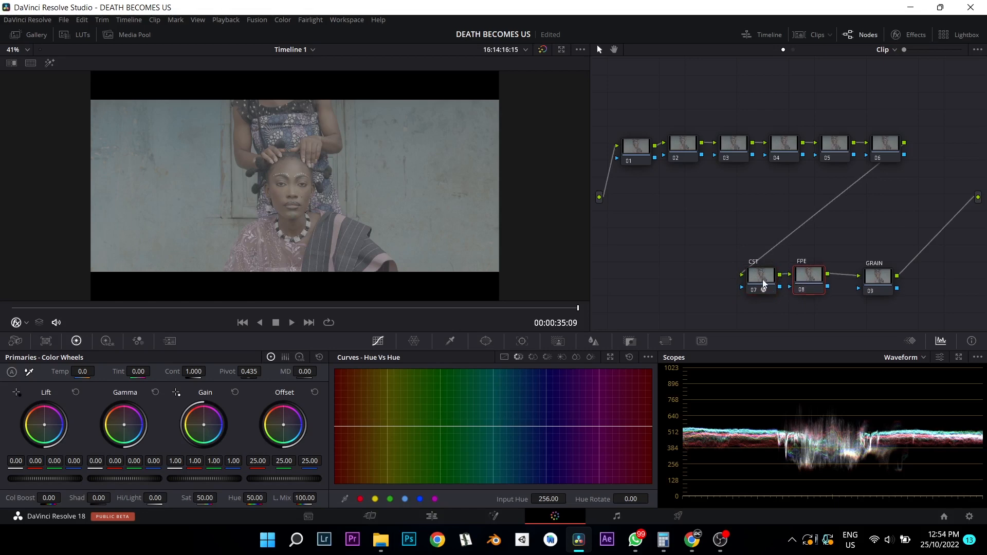
left_click_drag(763, 284, 767, 283)
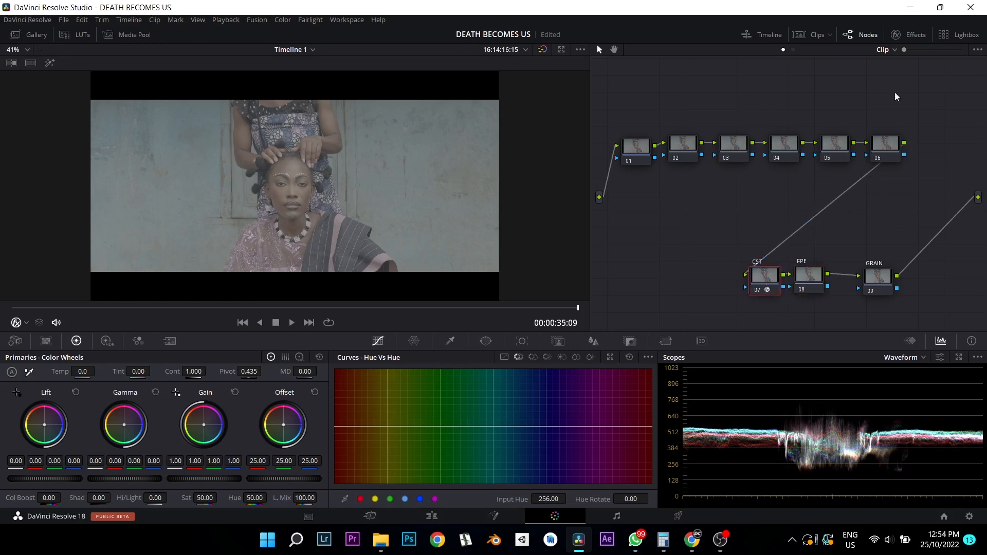
Set the output gamma of the CST node's Color Space Transform to Cineon Film Log
left_click(908, 34)
left_click(871, 157)
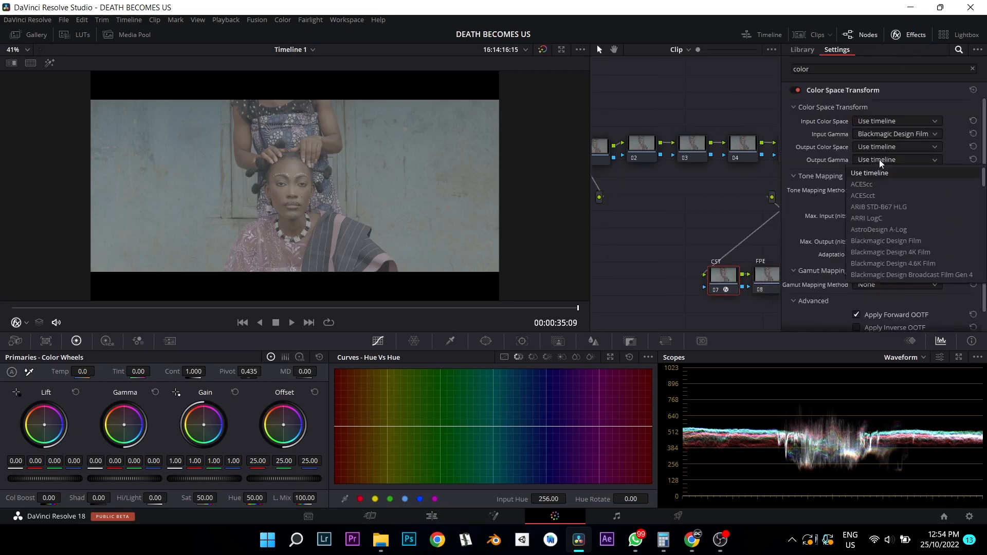
left_click_drag(981, 177, 977, 204)
left_click(934, 159)
left_click(895, 264)
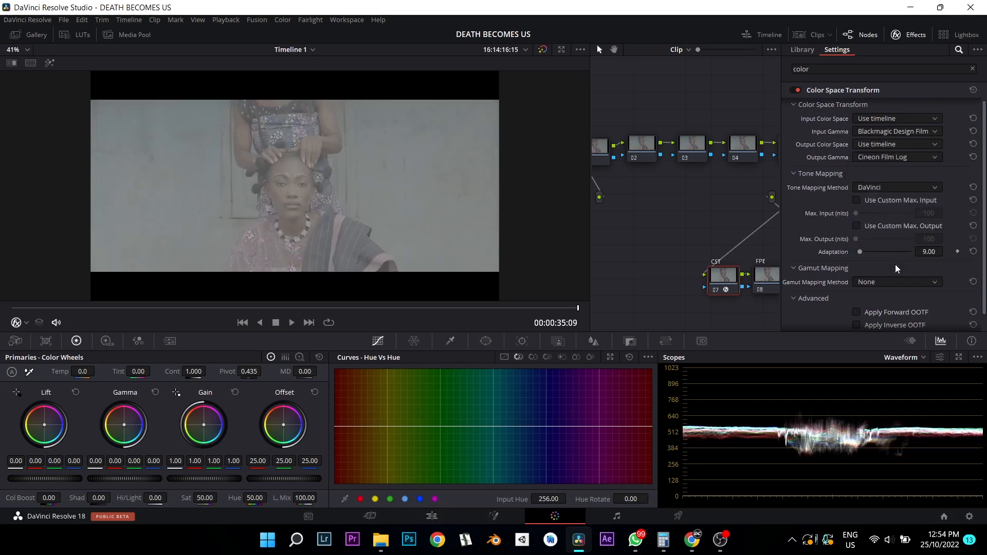
left_click(909, 36)
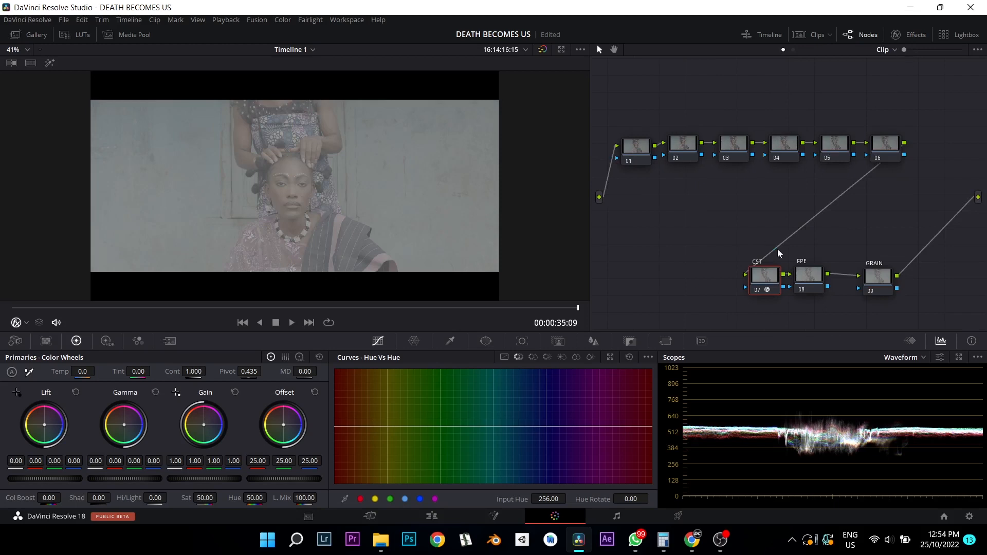
Apply the Rec709 Kodak 2383 D60 film look LUT to the FPE node
left_click_drag(762, 281, 814, 278)
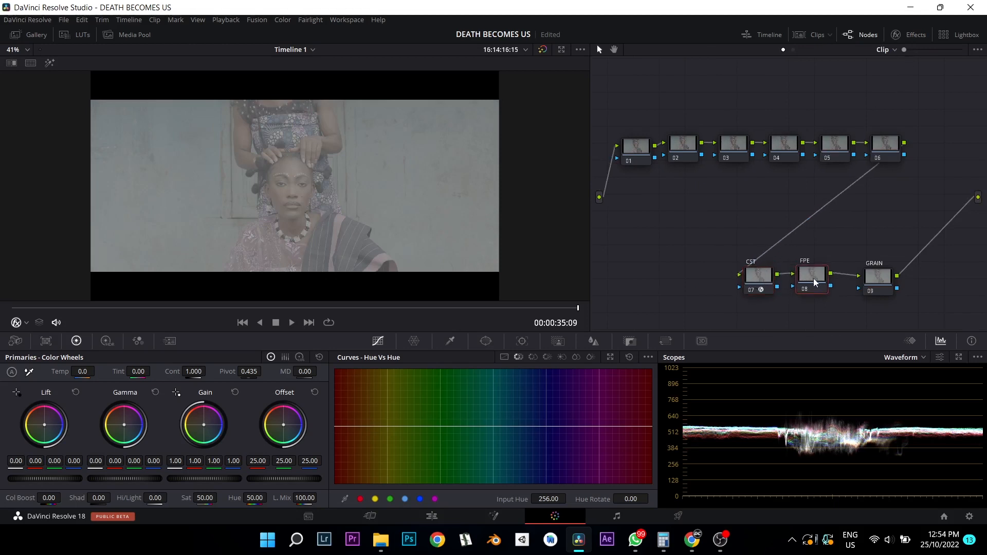
right_click(810, 281)
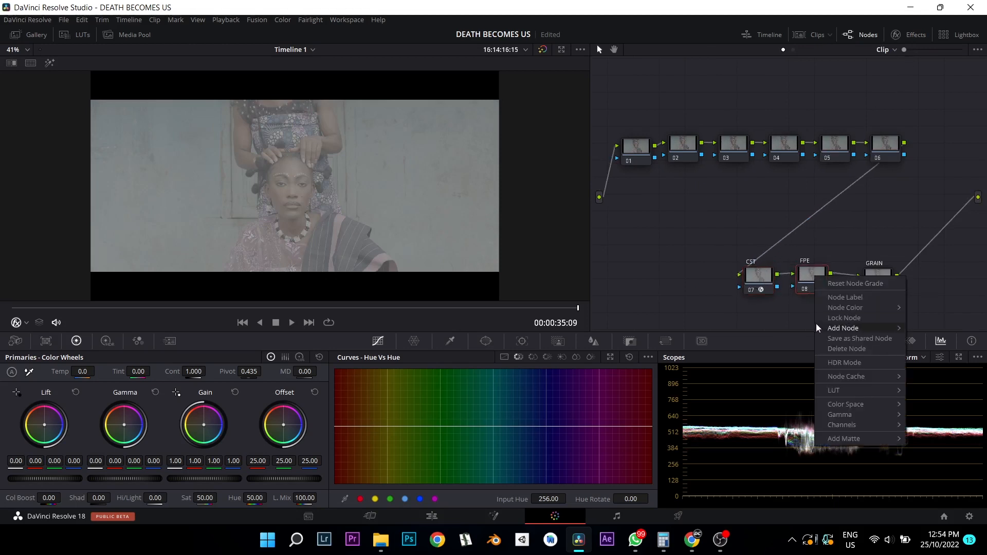
right_click(805, 271)
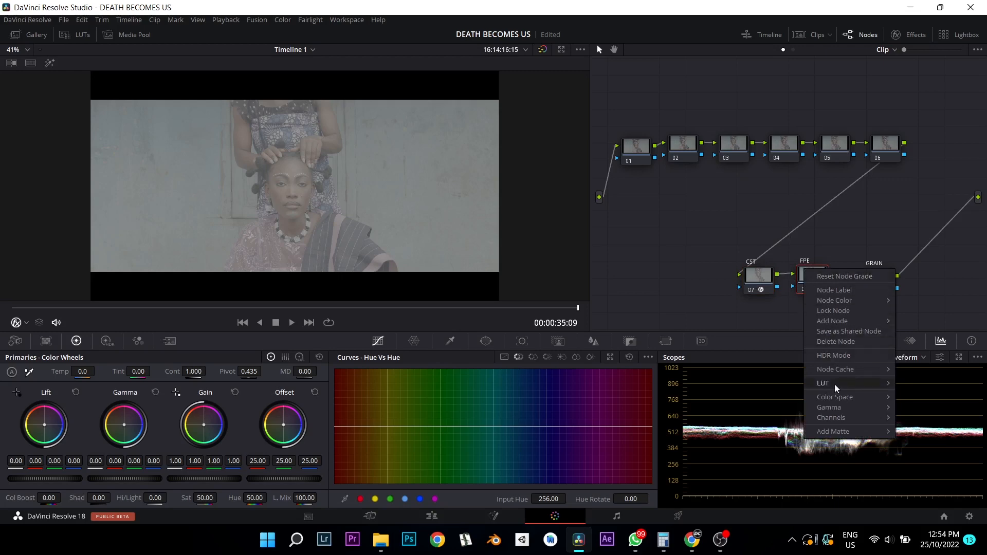
mouse_move(834, 384)
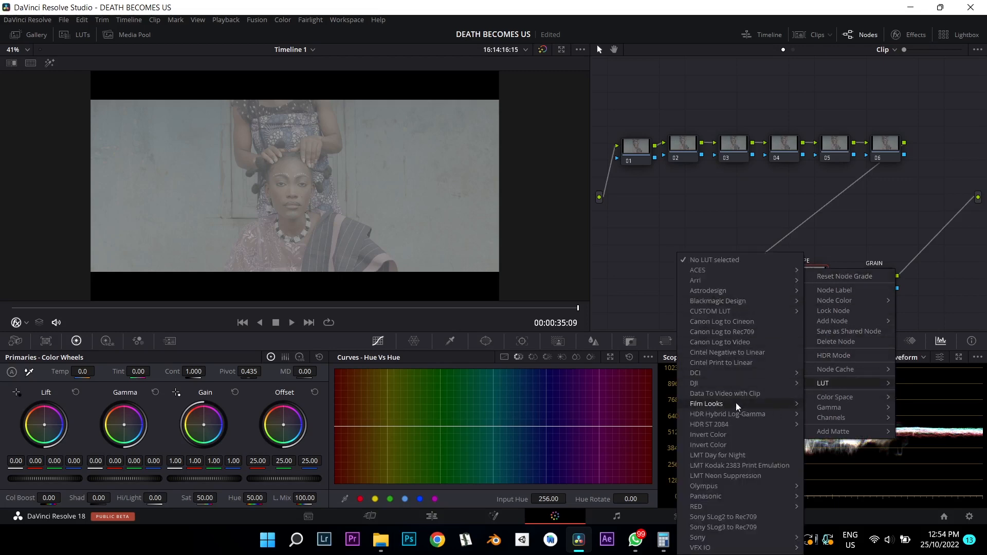
mouse_move(736, 404)
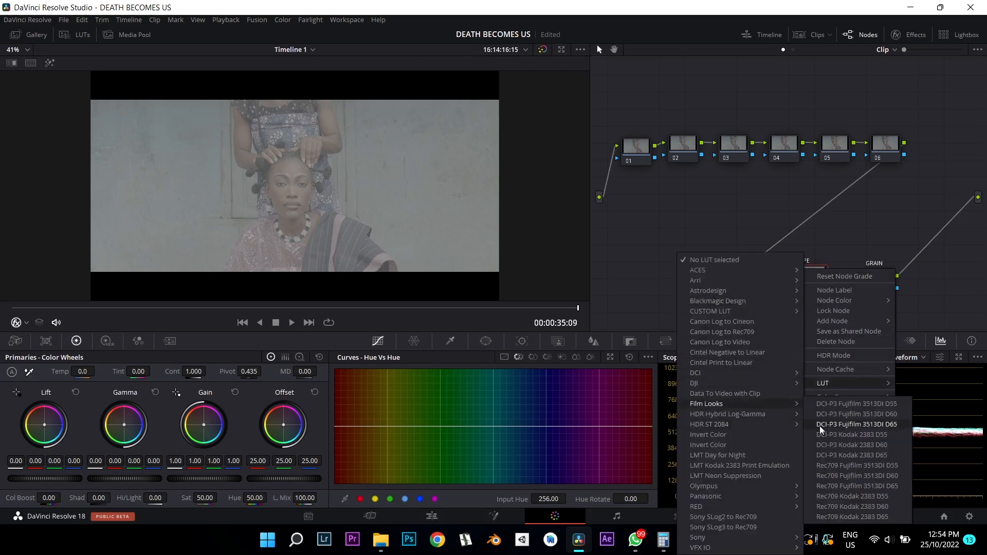
left_click(881, 508)
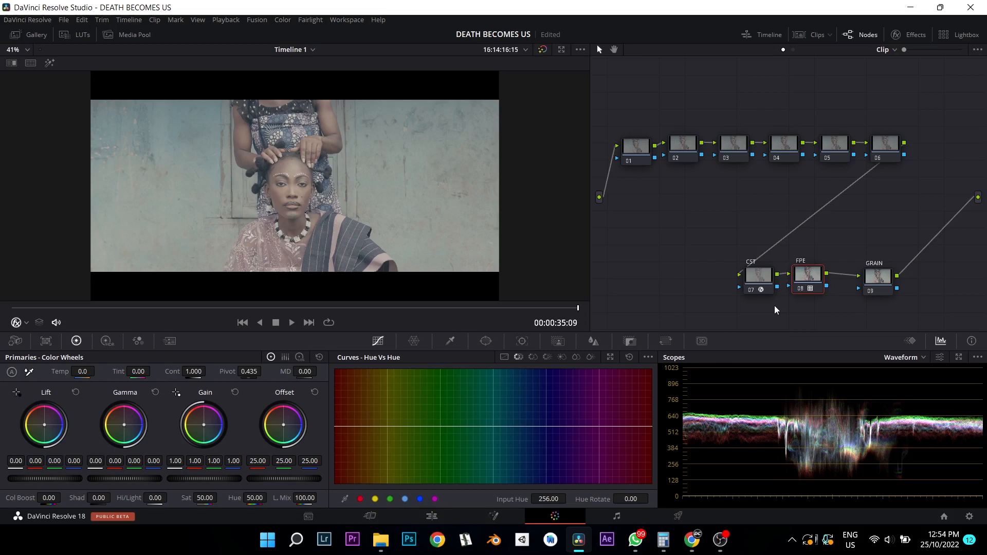
Shift the CST, FPE and GRAIN nodes away from the output and space them closely in the lower row
left_click_drag(753, 275, 738, 274)
mouse_move(803, 273)
left_mouse_down()
mouse_move(784, 277)
mouse_move(795, 274)
left_mouse_up()
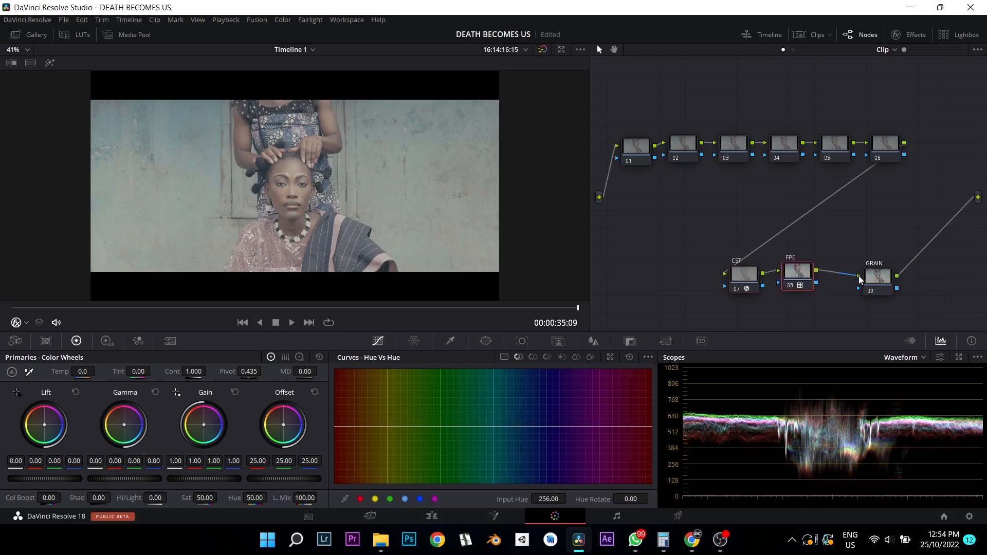
left_click_drag(876, 278, 788, 274)
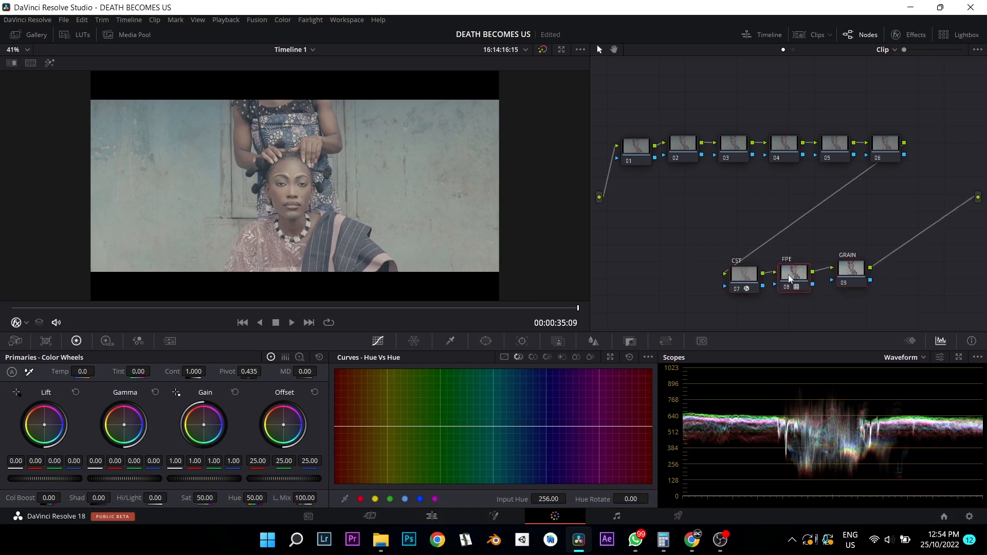
left_click_drag(851, 267, 846, 266)
Search the effects library for "grain"
left_click(910, 35)
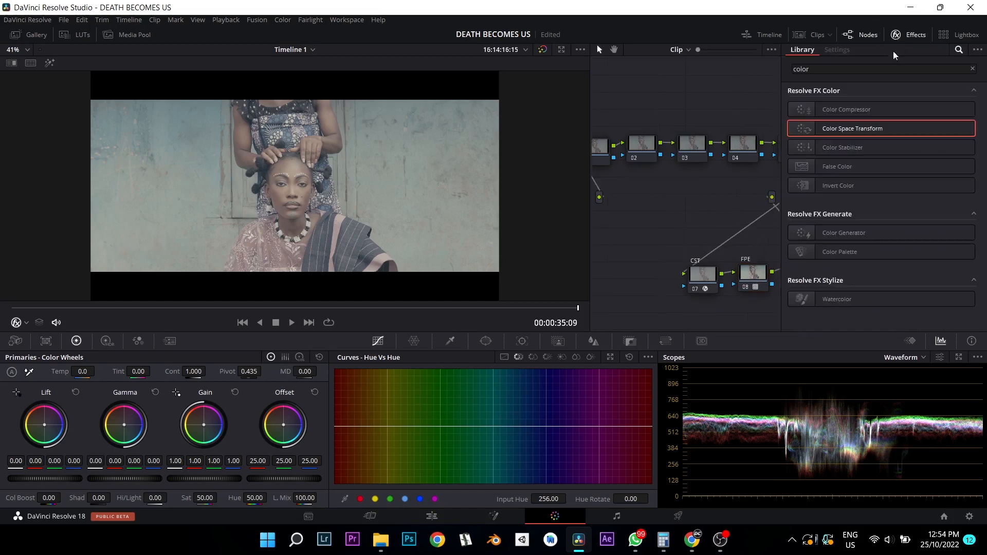
left_click(882, 70)
key("BackSpace")
key("BackSpace")
key("BackSpace")
key("BackSpace")
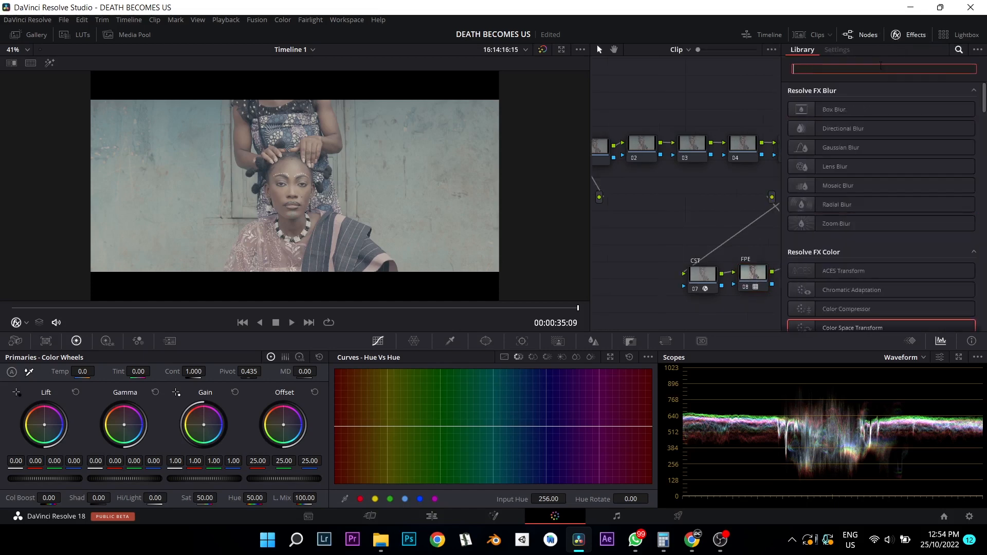
type("grain")
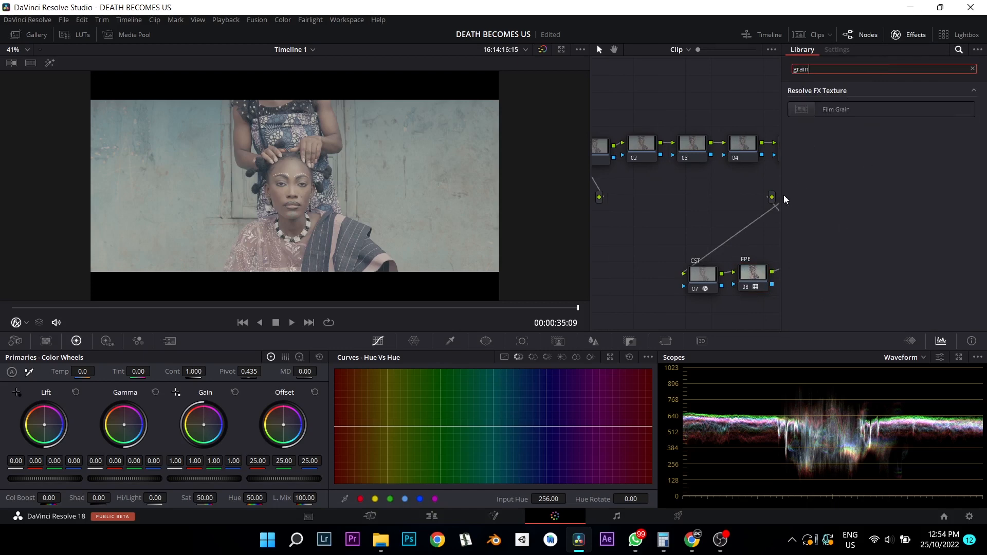
Move the three lower nodes clear of the effects library and apply the Film Grain effect to the GRAIN node
left_click(905, 34)
left_click_drag(881, 292, 752, 273)
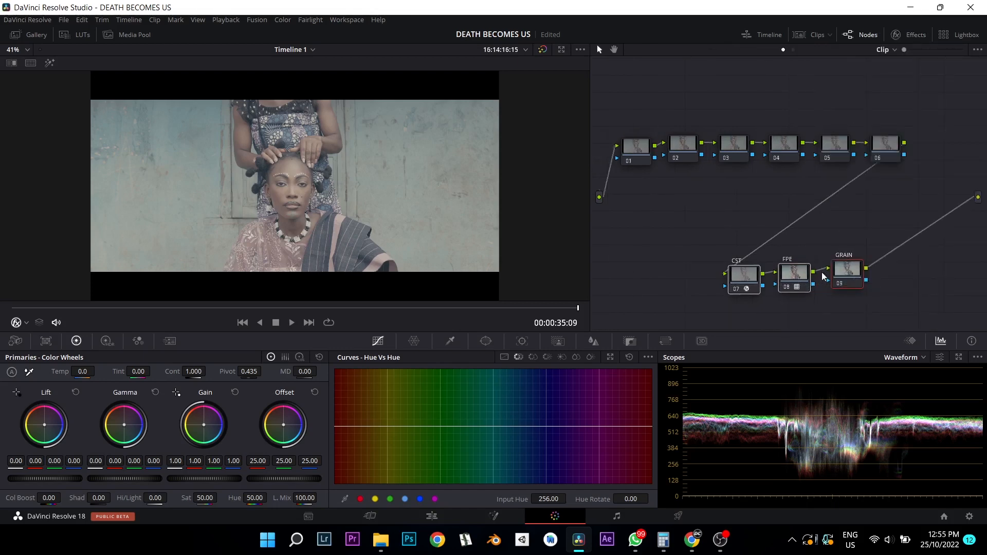
left_click_drag(839, 275, 748, 271)
left_click(912, 35)
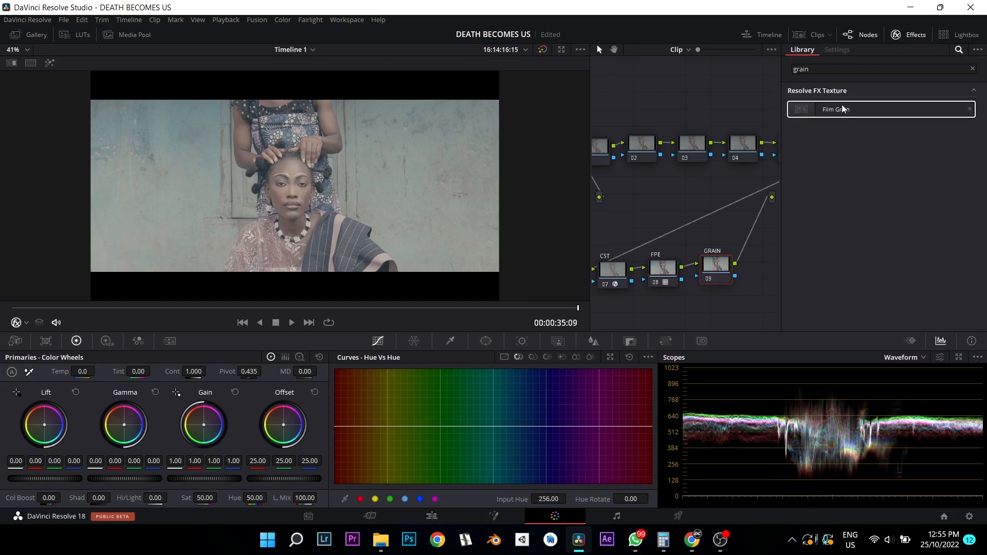
left_click_drag(841, 110, 719, 264)
Set the Film Grain preset on the GRAIN node to 35mm
left_click(874, 106)
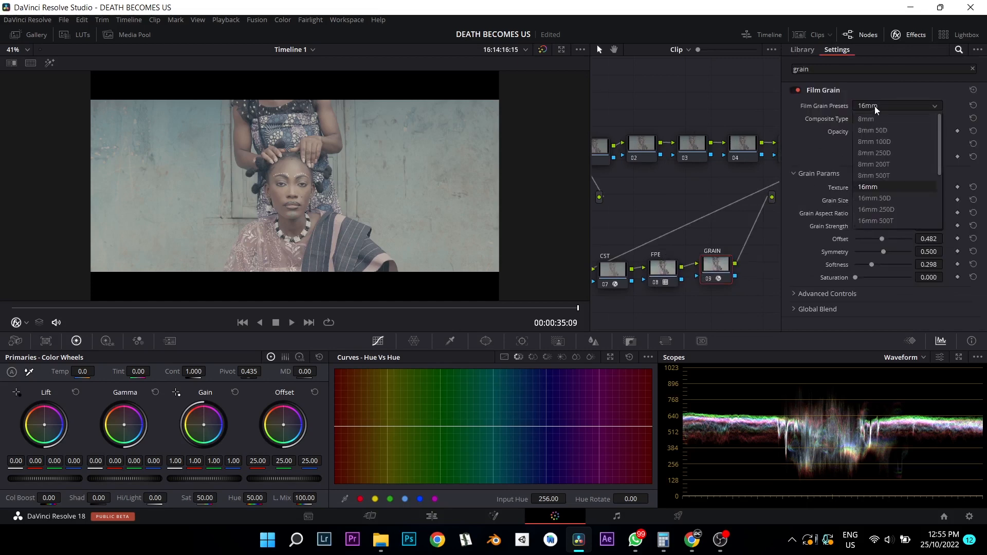
left_click(945, 172)
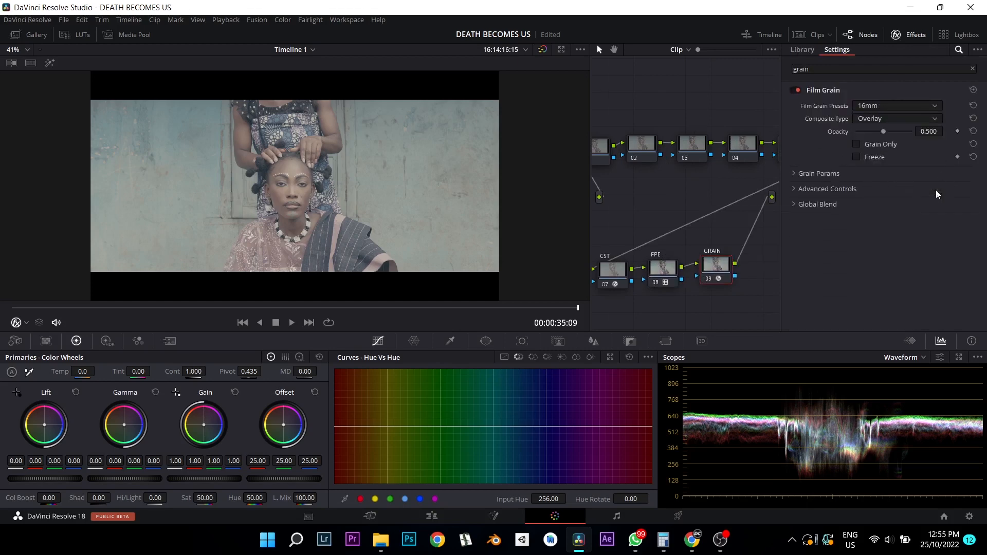
left_click(925, 107)
left_click_drag(941, 149, 938, 200)
left_click(892, 186)
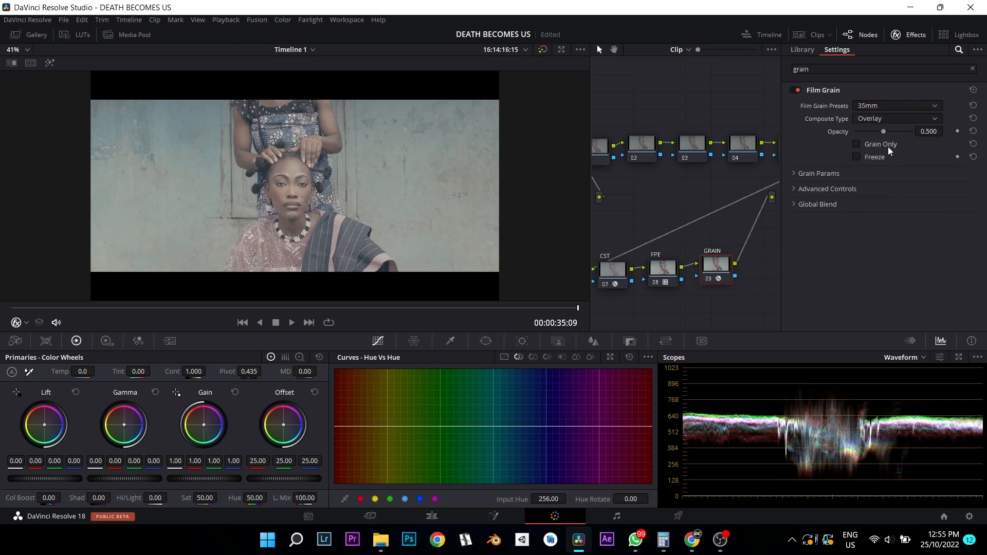
Close the effects library and shift the CST, FPE and GRAIN nodes closer to the output
left_click(912, 35)
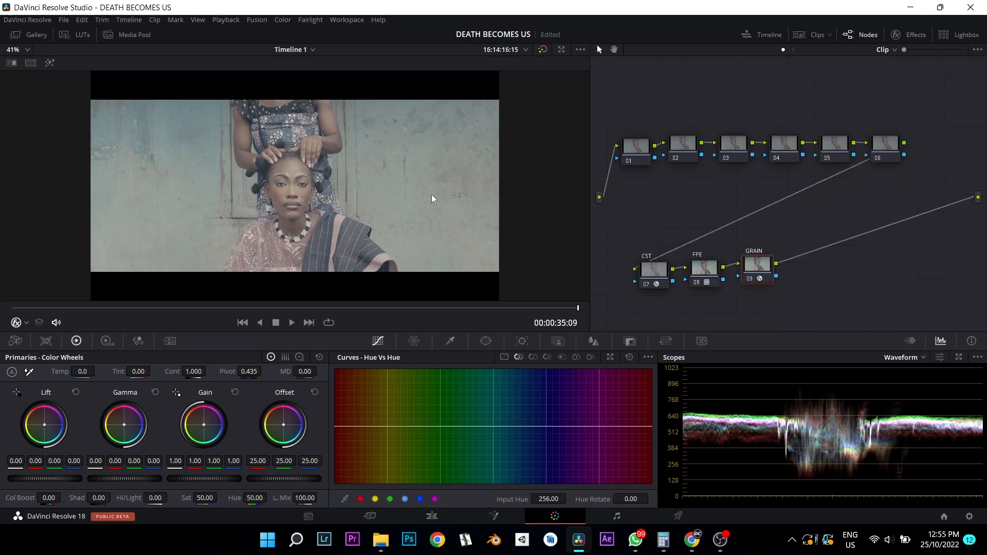
left_click_drag(837, 285, 806, 277)
Bypass and re-enable the FPE node to compare the image with and without the film print emulation
left_click(860, 275)
key("ctrl+d")
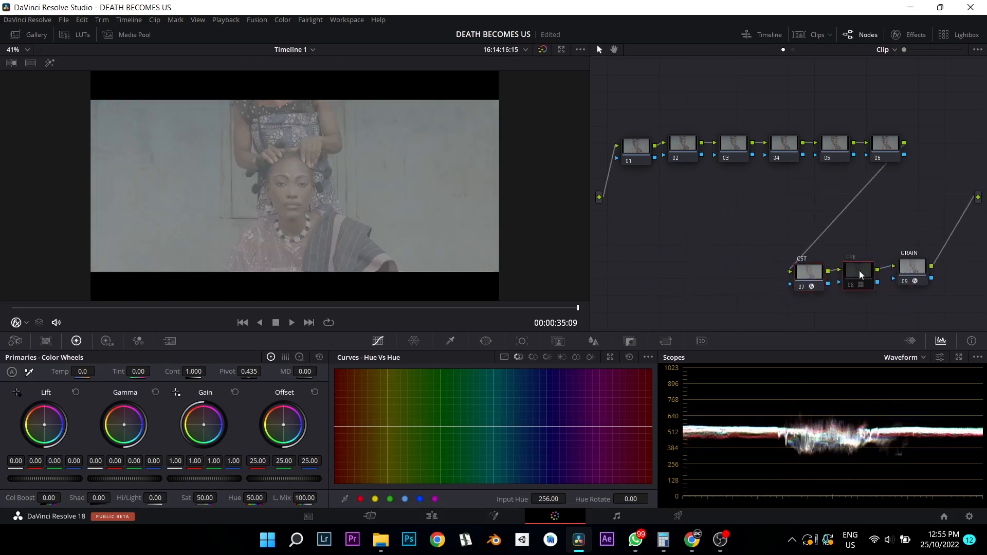
key("ctrl+d")
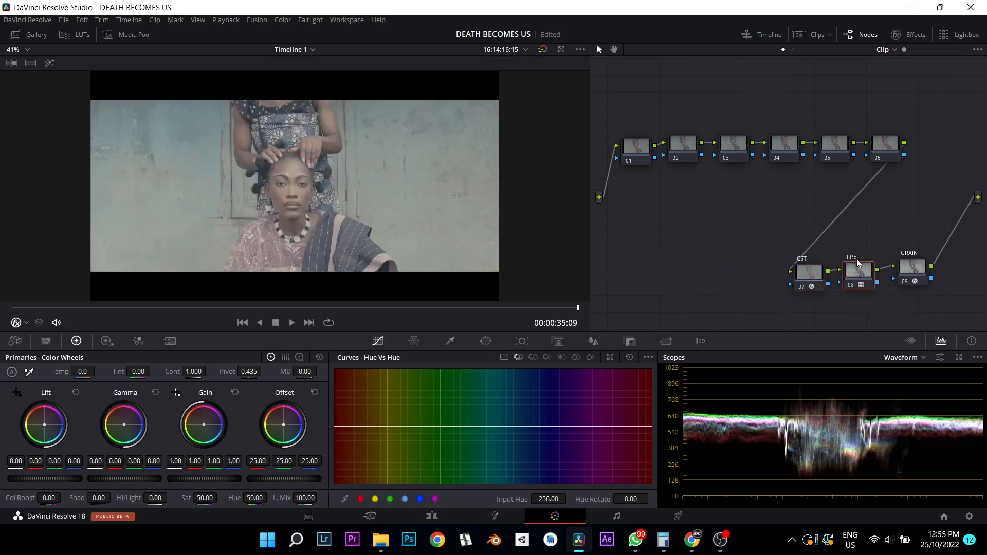
Align the GRAIN node with FPE, nudge the lower row down together, and place node 06 just above the CST node
left_click_drag(910, 268, 903, 277)
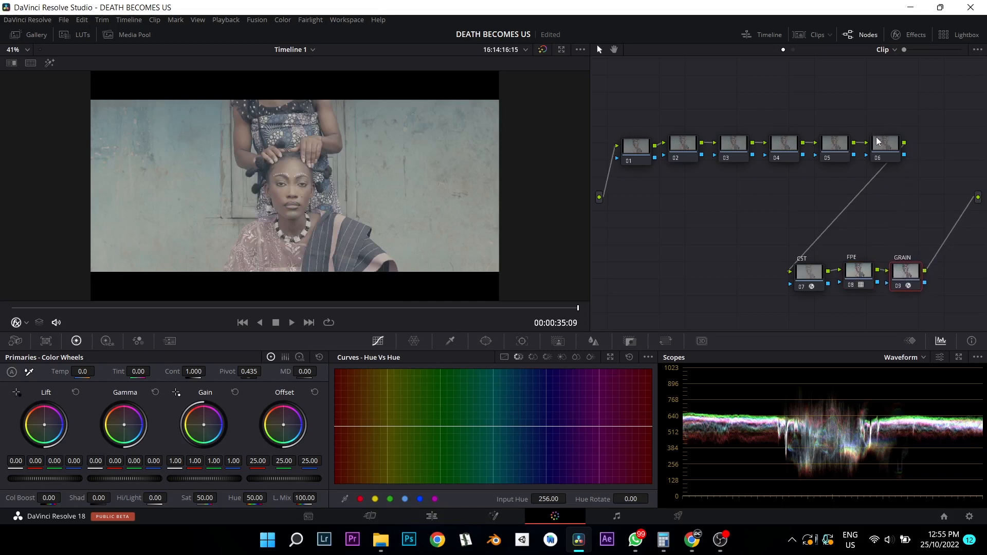
left_click_drag(897, 265, 922, 280)
right_click(922, 281)
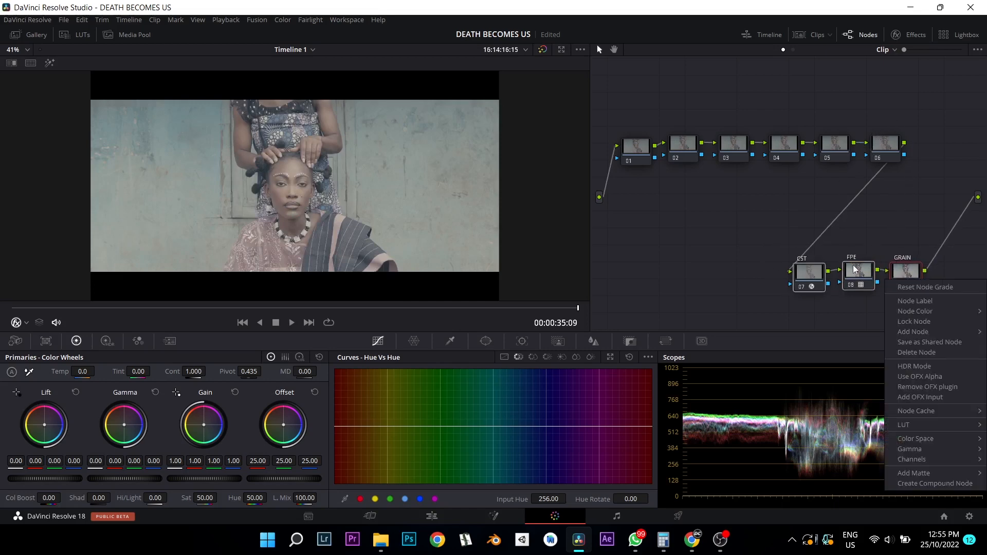
mouse_move(855, 266)
left_mouse_down()
mouse_move(841, 284)
mouse_move(845, 278)
left_mouse_up()
left_click_drag(887, 139, 795, 219)
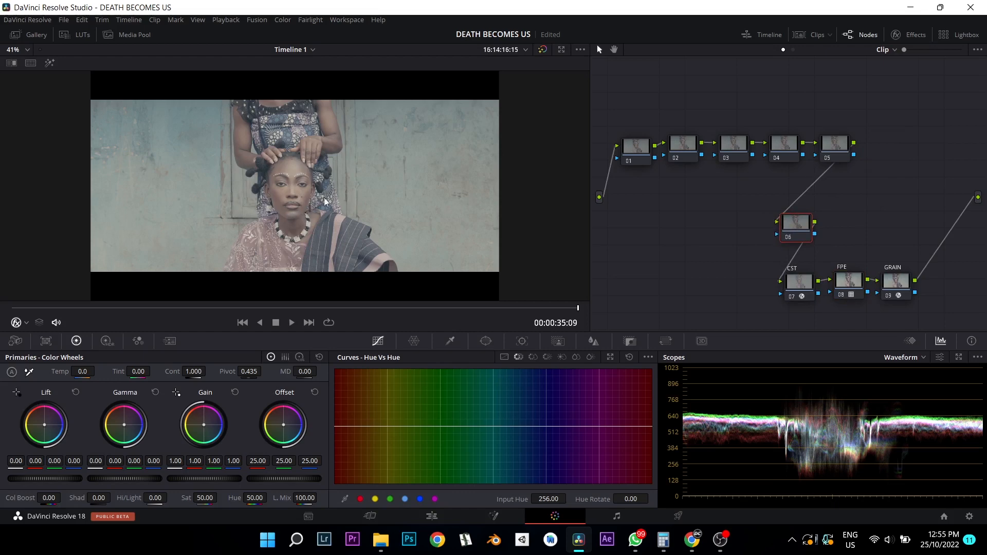
Bypass and re-enable the CST node to compare the image with and without the color space transform
left_click(806, 282)
key("ctrl+d")
left_click(849, 287)
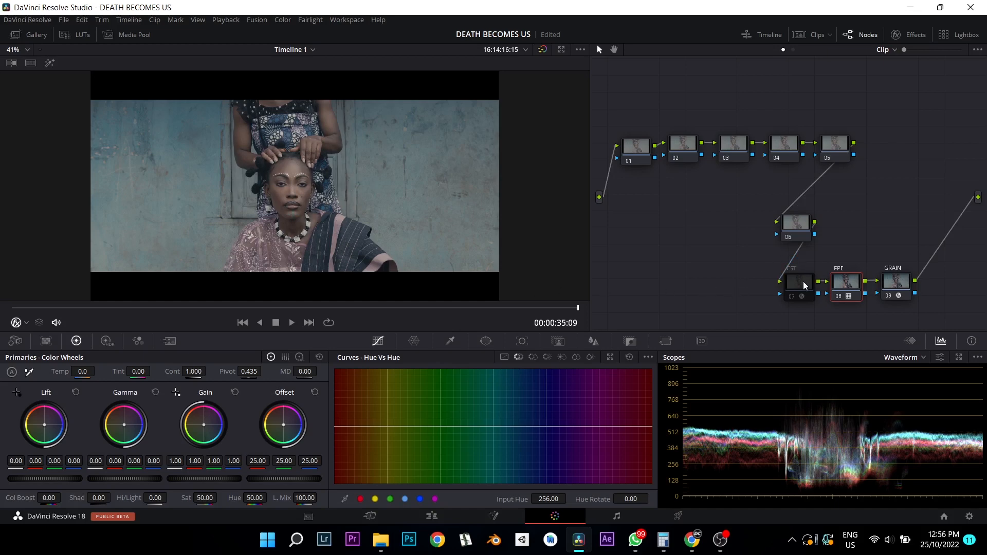
left_click_drag(799, 282, 794, 281)
key("ctrl+d")
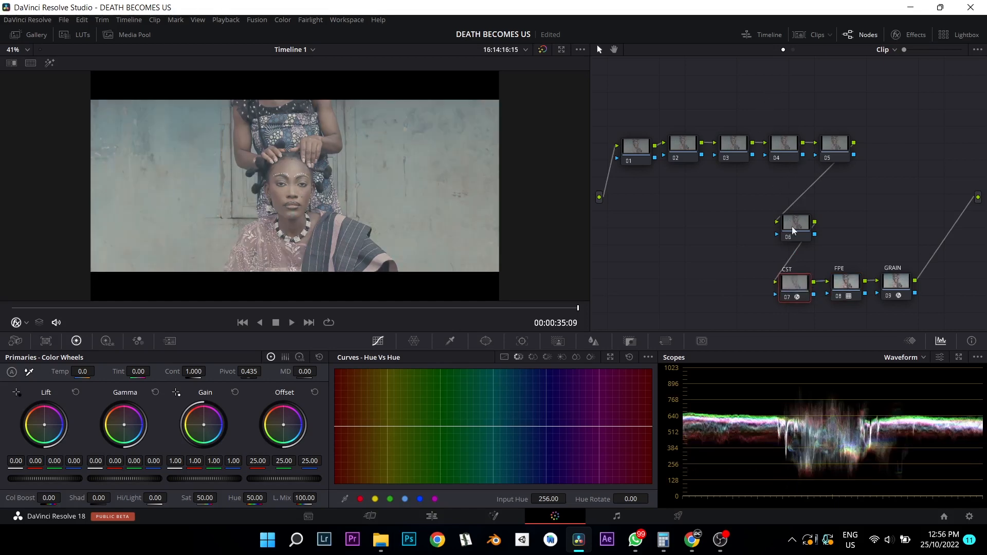
Nudge node 06 within its place above the lower row and label it SAT
left_click_drag(791, 227, 796, 227)
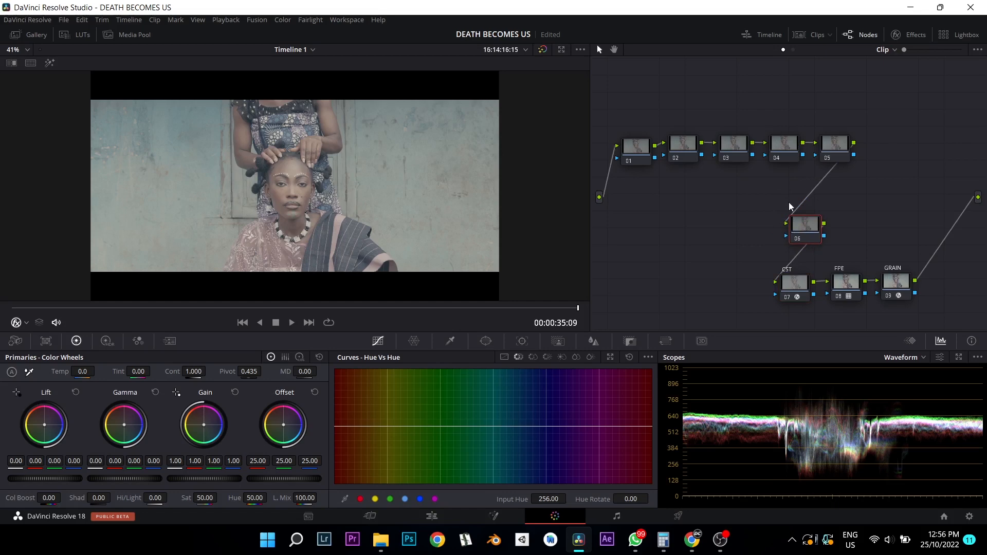
key("ctrl+s")
key("Return")
Try raising the SAT node's primary saturation to 97, then undo that and the node's move
left_click_drag(804, 228, 887, 187)
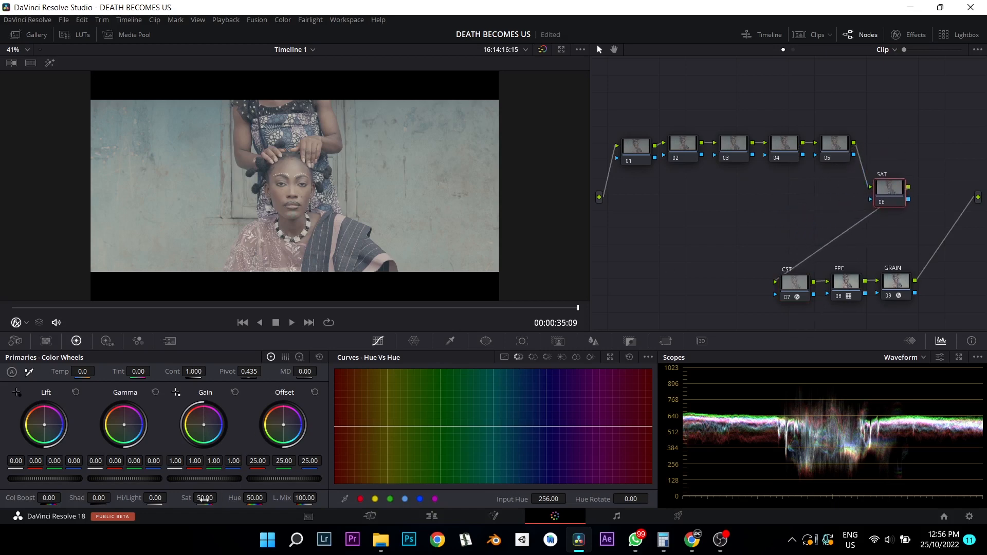
left_click_drag(205, 497, 216, 497)
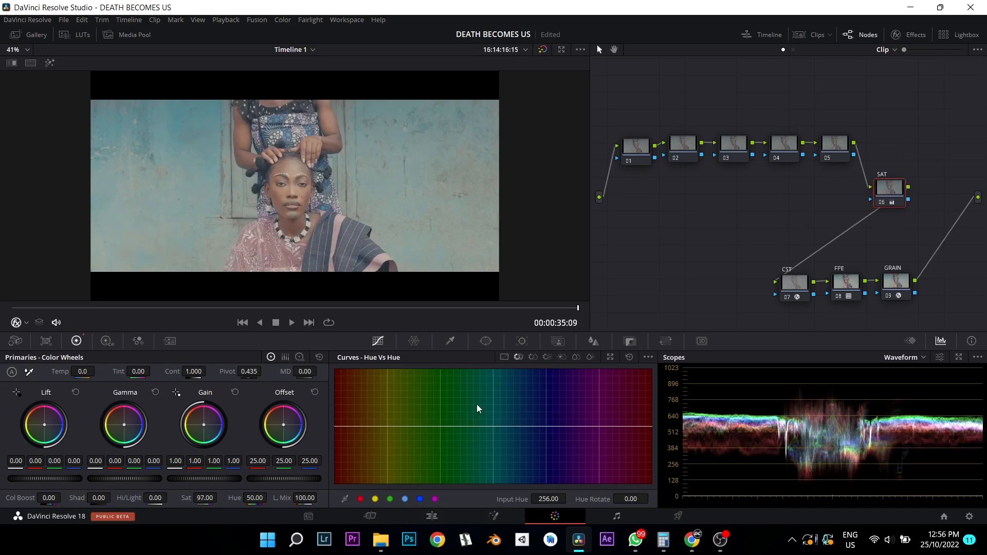
key("ctrl+z")
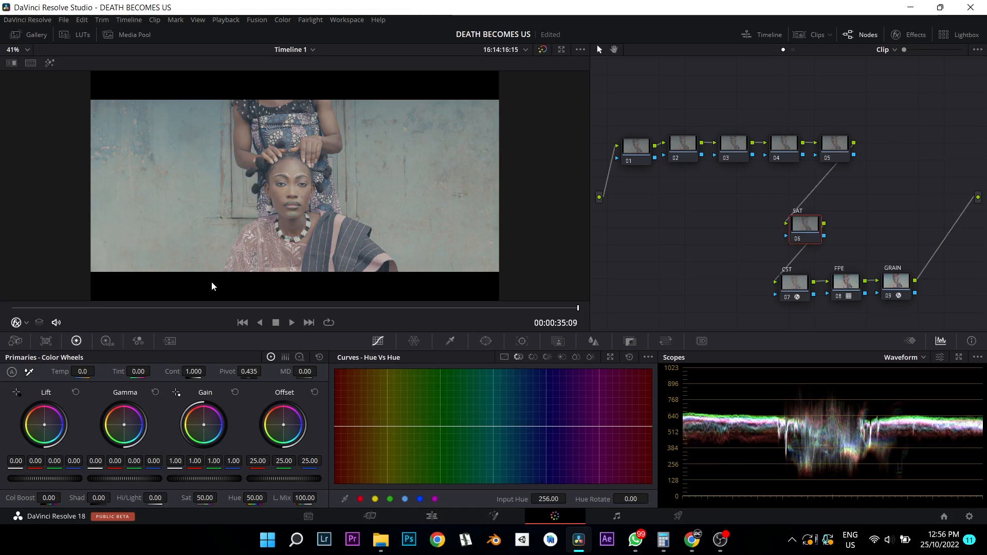
In the SAT node's RGB Mixer, raise red in Red Output to 2.00, green in Green Output to 1.91 and blue in Blue Output to 1.94
left_click(138, 340)
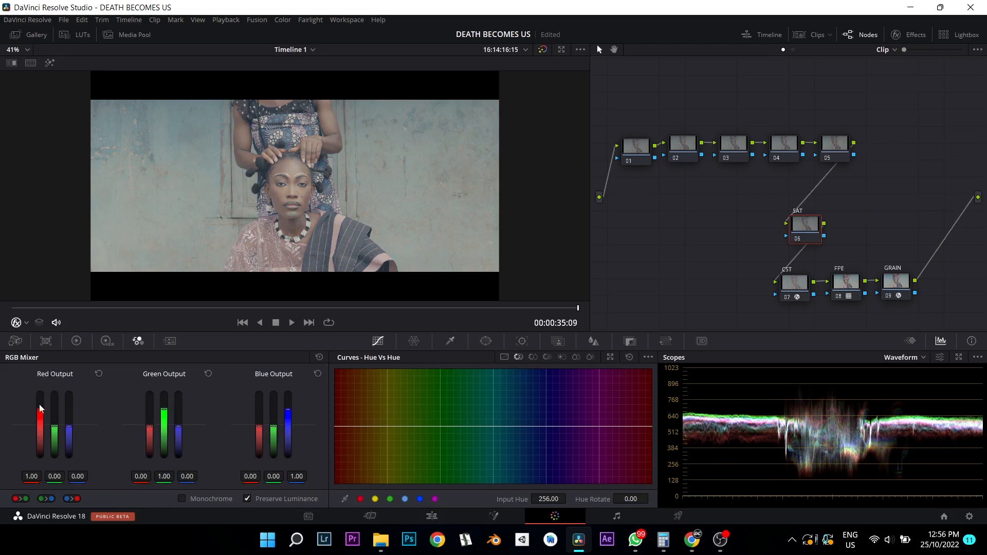
left_click_drag(44, 408, 44, 393)
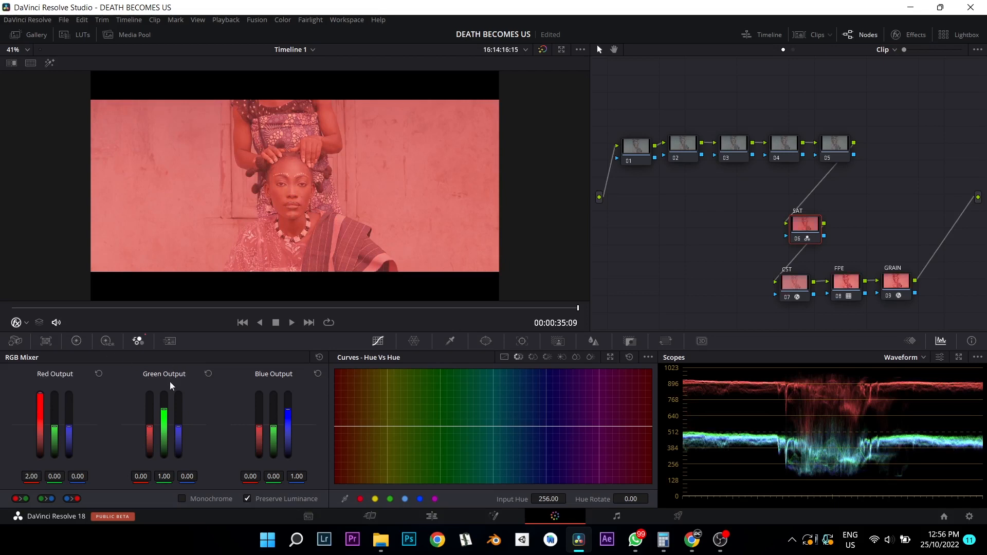
left_click_drag(164, 410, 164, 394)
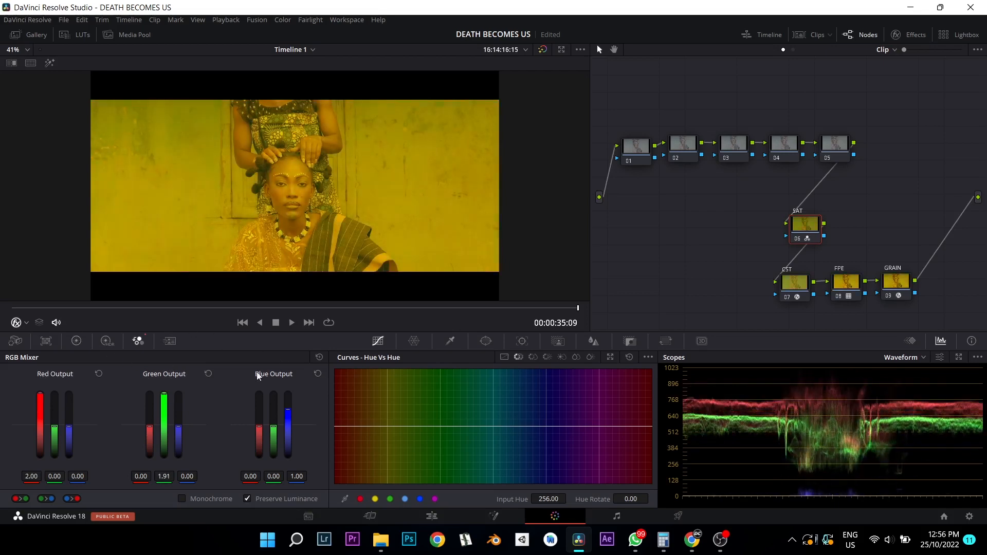
left_click_drag(288, 414, 288, 395)
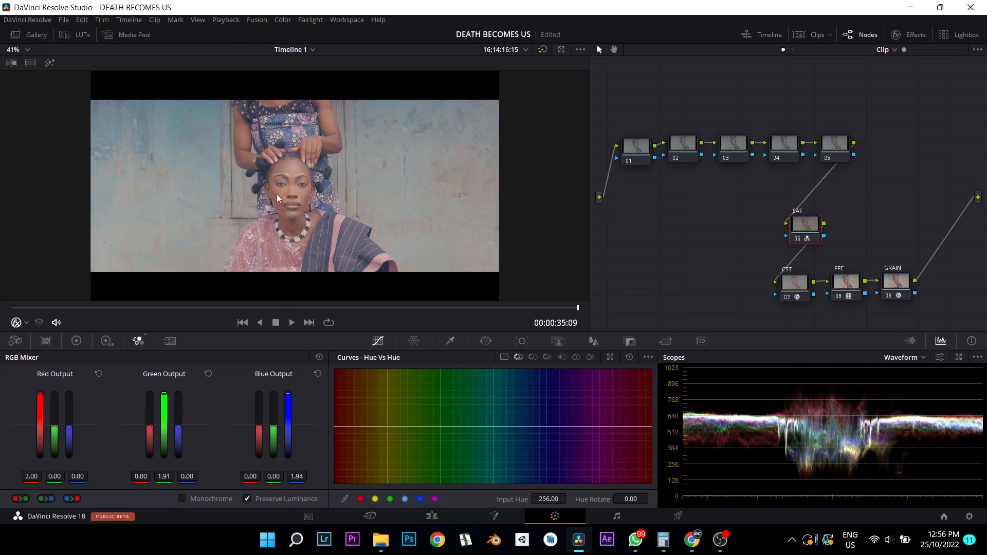
Make room around the SAT node and insert a new serial node before it for a saturation comparison
left_click_drag(804, 231, 856, 224)
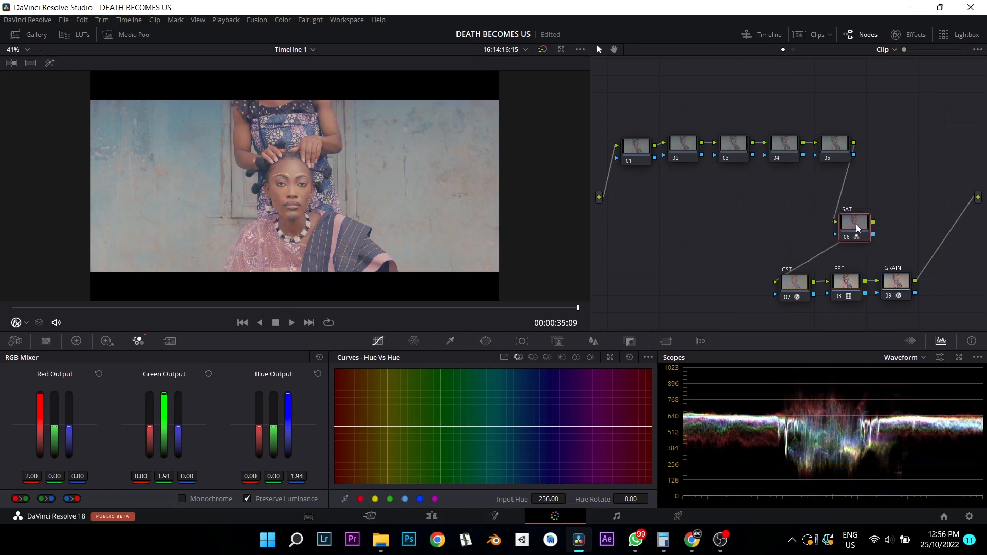
key("alt+s")
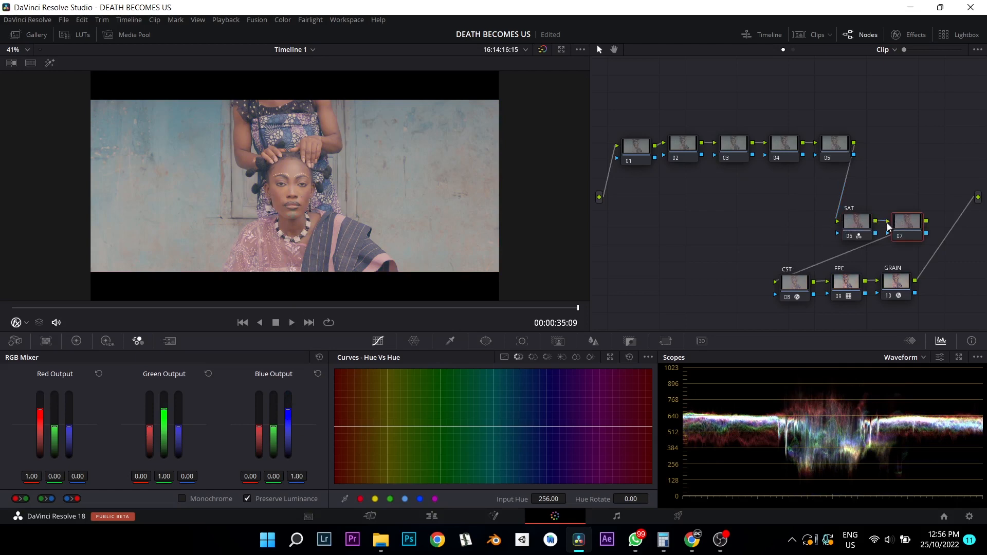
key("ctrl+z")
key("alt+p")
left_click_drag(854, 311, 775, 224)
Set the new node's primary saturation to 100 and position it beside the SAT node
left_click(46, 341)
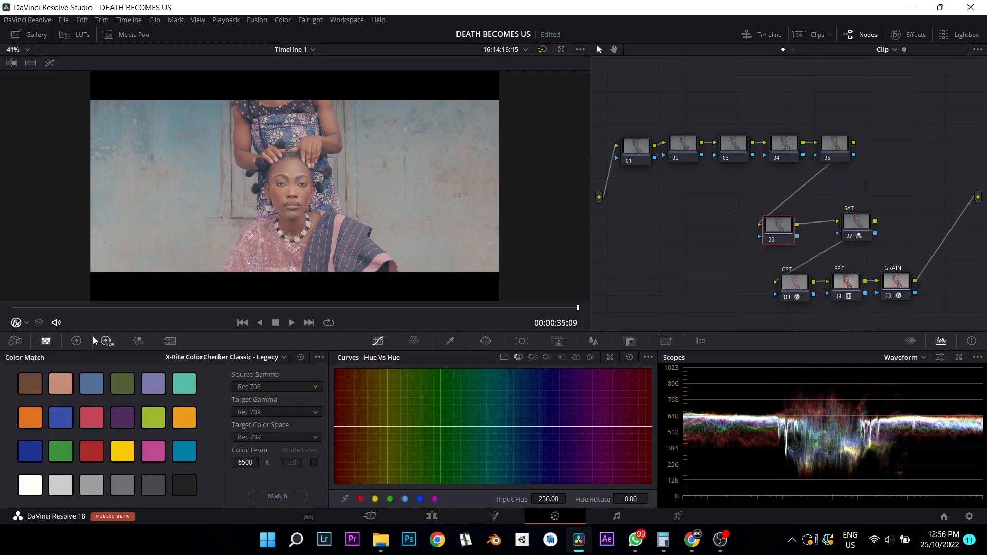
left_click(102, 342)
left_click(76, 341)
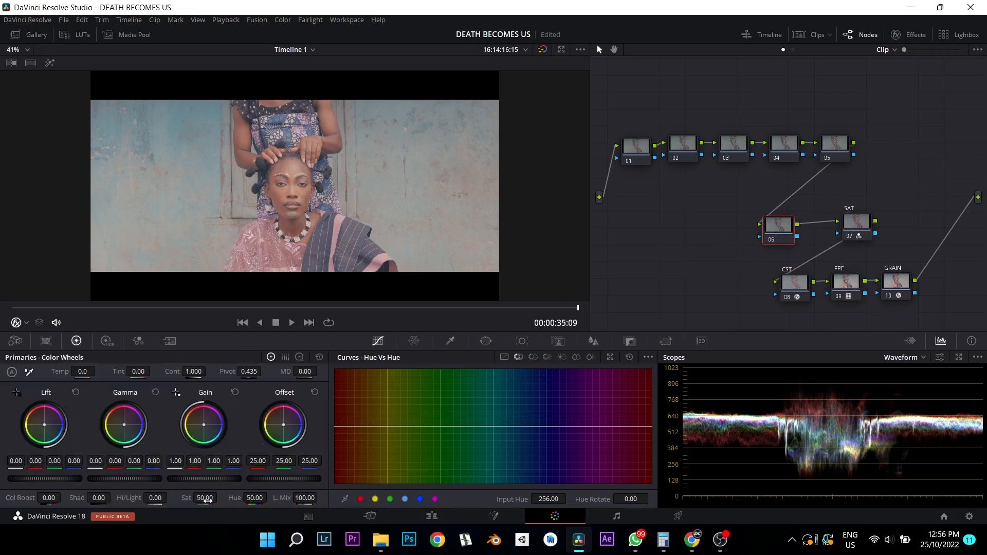
left_click_drag(205, 498, 220, 497)
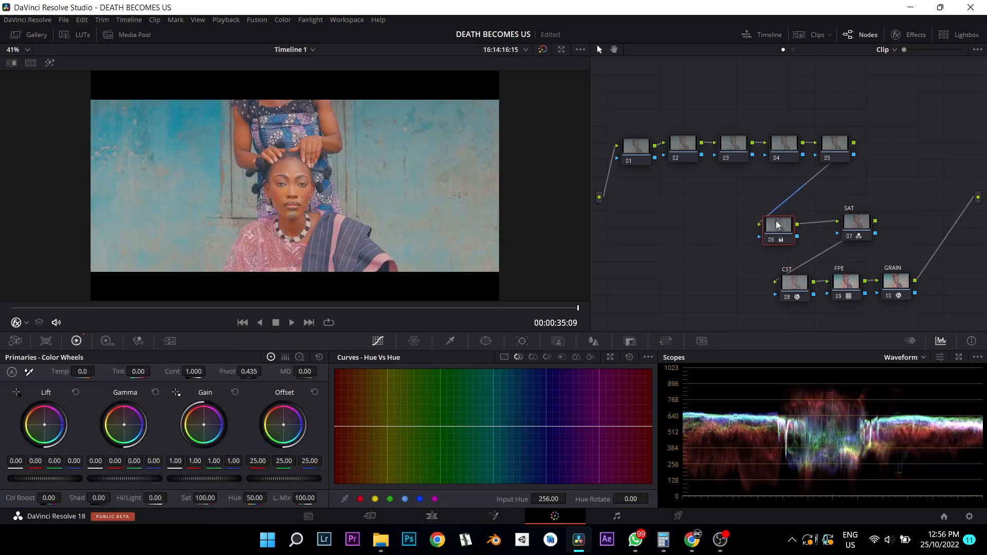
left_click_drag(778, 224, 787, 216)
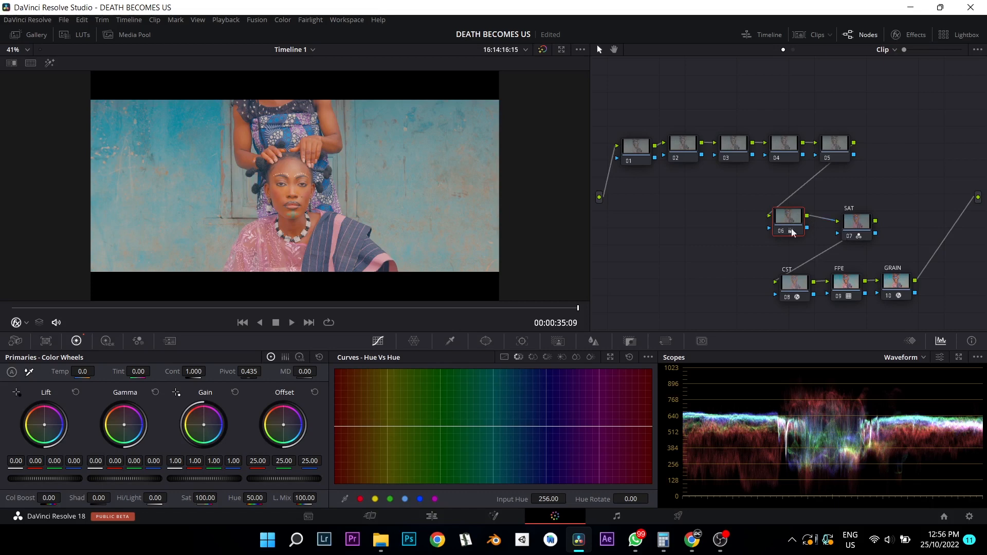
left_click_drag(785, 218, 786, 220)
Alternately bypass and enable node 06 and the SAT node to compare primary saturation with RGB Mixer saturation
left_click(847, 221)
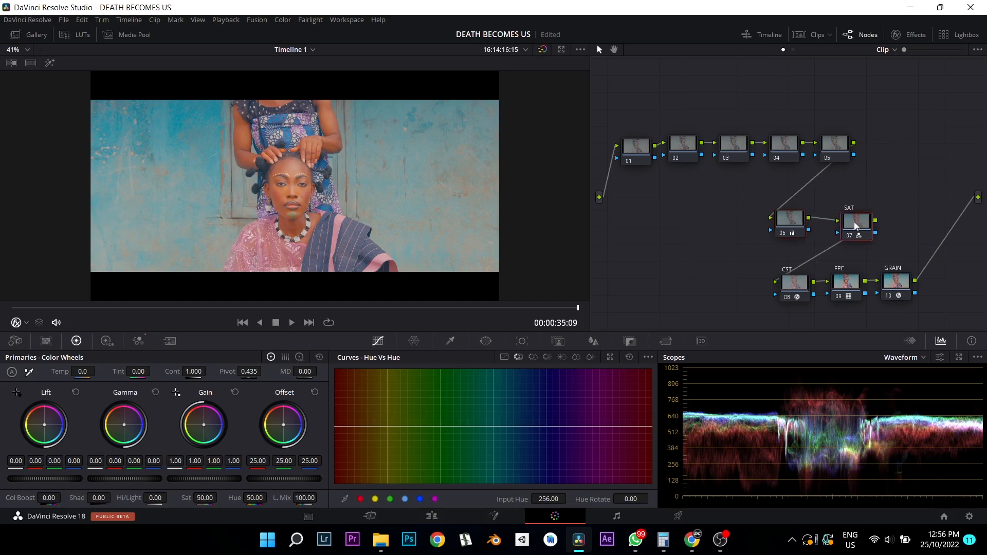
key("ctrl+d")
left_click(790, 220)
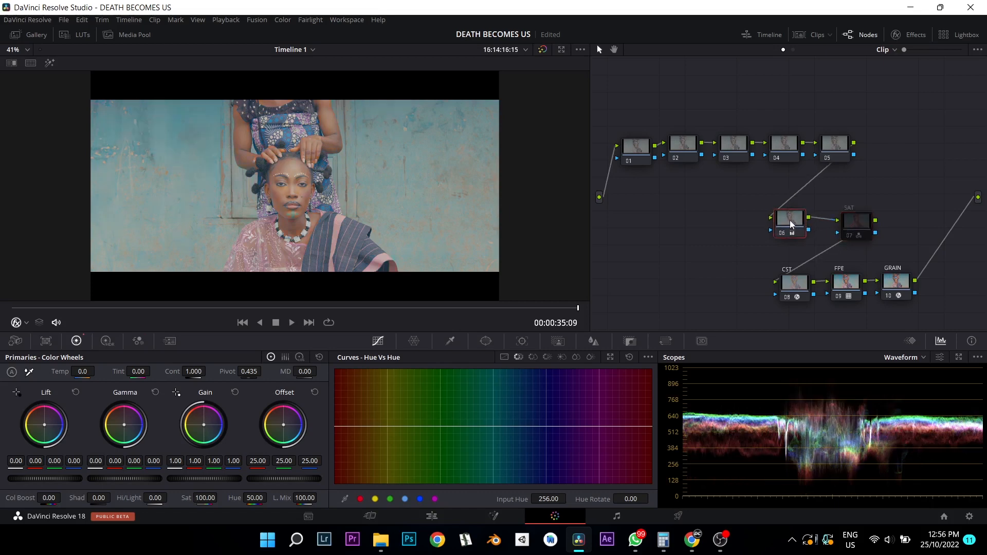
key("ctrl+d")
left_click(854, 224)
key("ctrl+d")
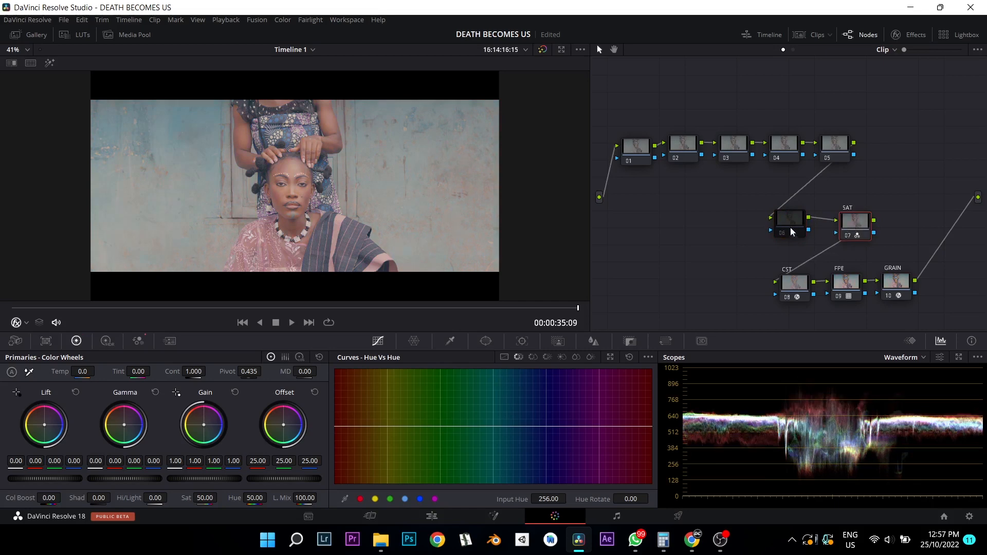
key("ctrl+d")
left_click(790, 221)
key("ctrl+d")
left_click(847, 221)
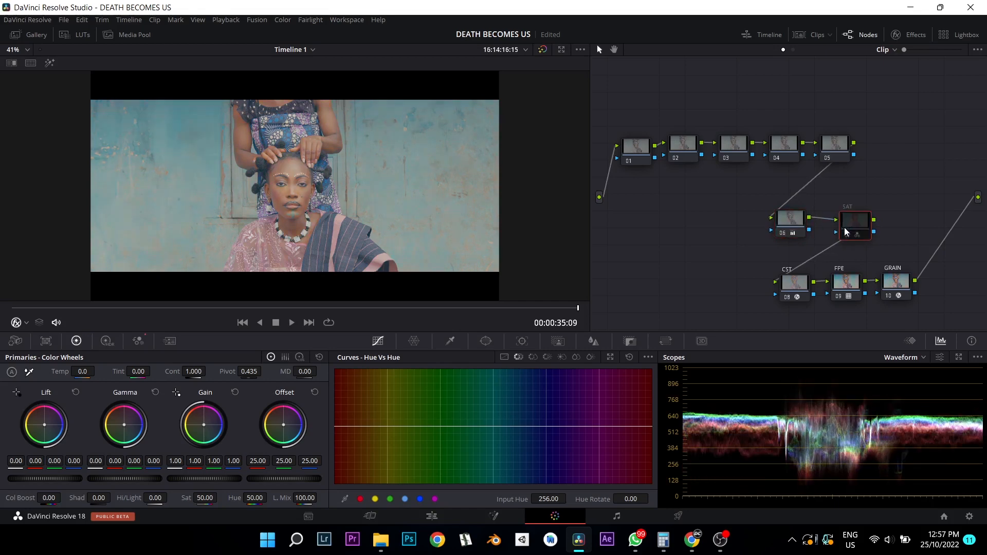
left_click_drag(791, 219, 795, 225)
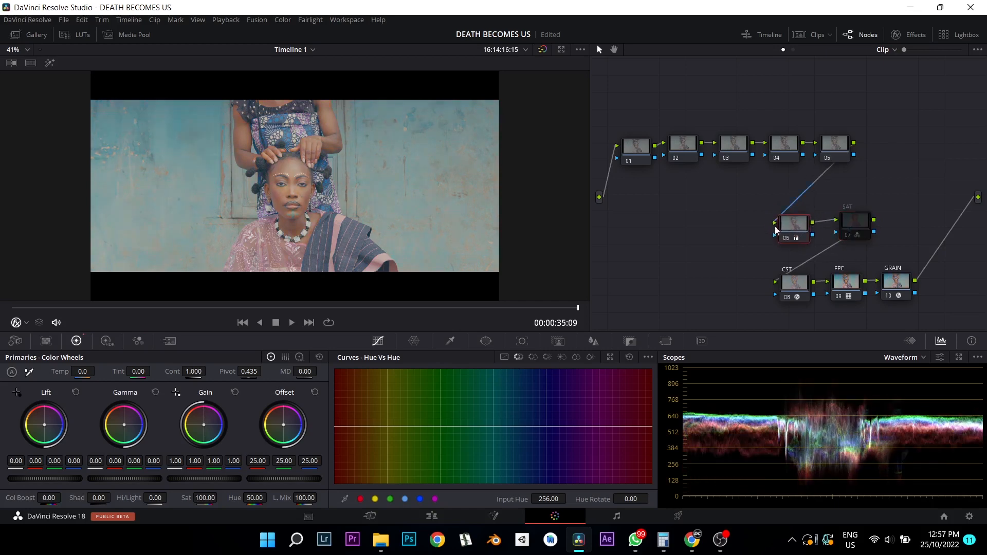
key("ctrl+d")
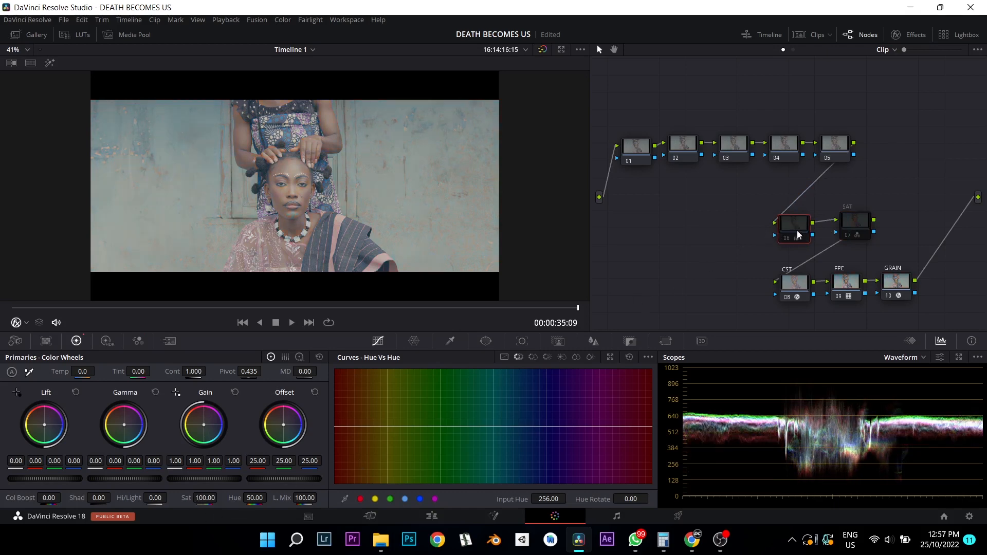
left_click(842, 222)
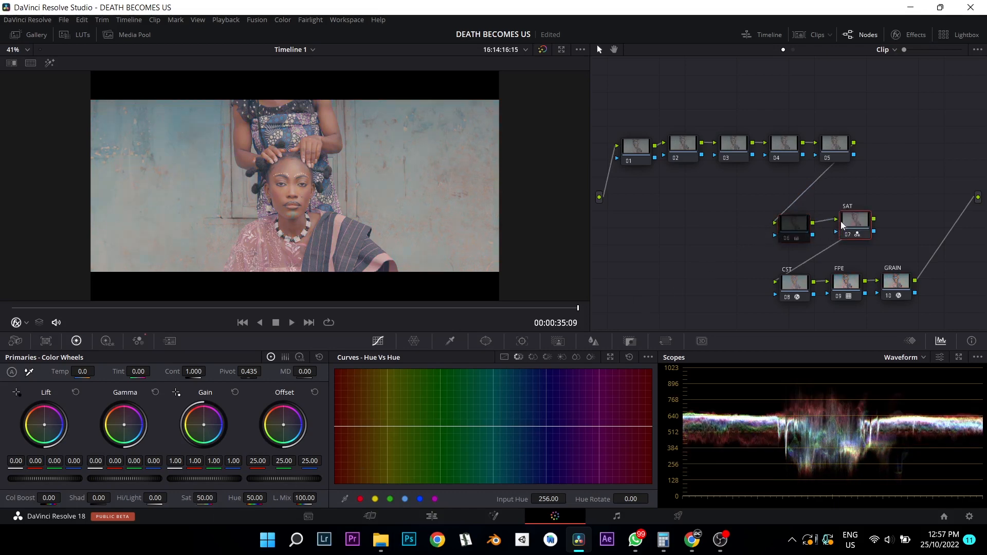
Delete the comparison node before SAT and reposition the SAT node above the lower row
left_click(797, 232)
key("Delete")
mouse_move(858, 225)
left_mouse_down()
mouse_move(847, 226)
mouse_move(862, 234)
left_mouse_up()
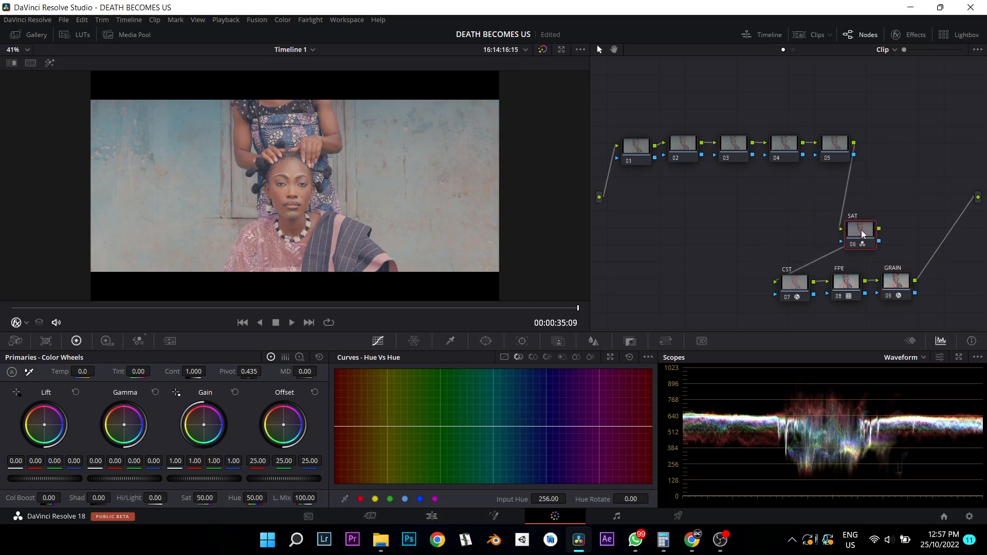
Raise green in Green Output and blue in Blue Output to 2.00 in the SAT node's RGB Mixer, and move the node above FPE
left_click(138, 343)
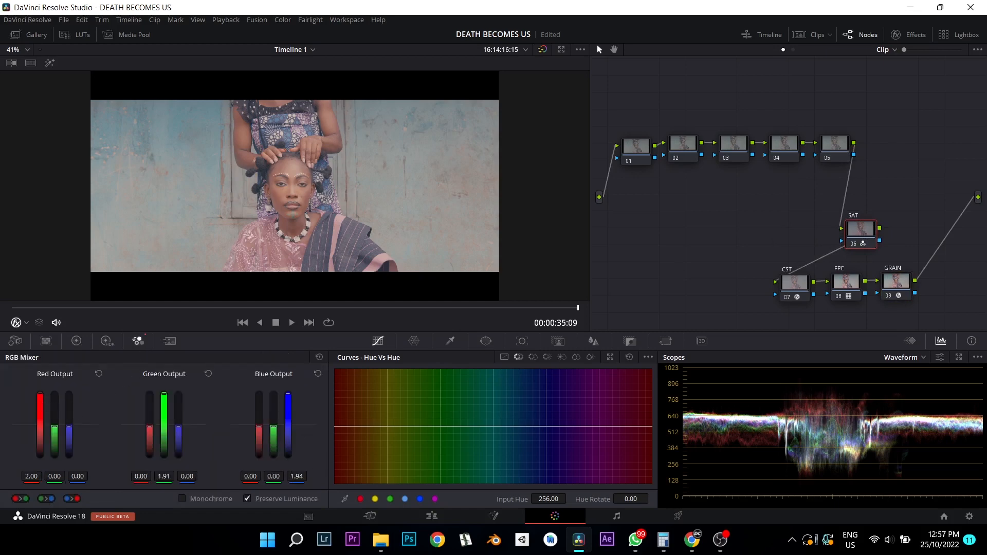
left_click_drag(164, 400, 164, 394)
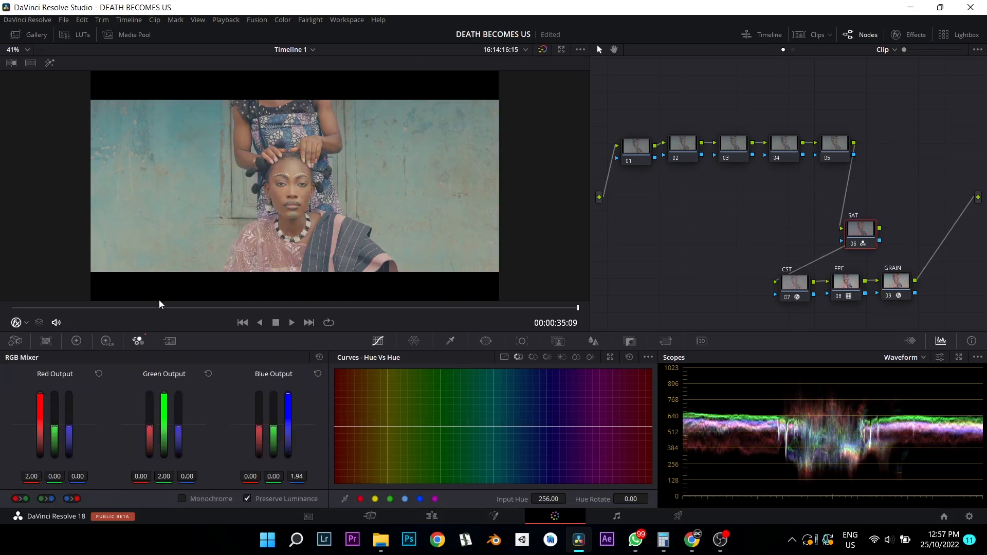
left_click_drag(289, 400, 288, 394)
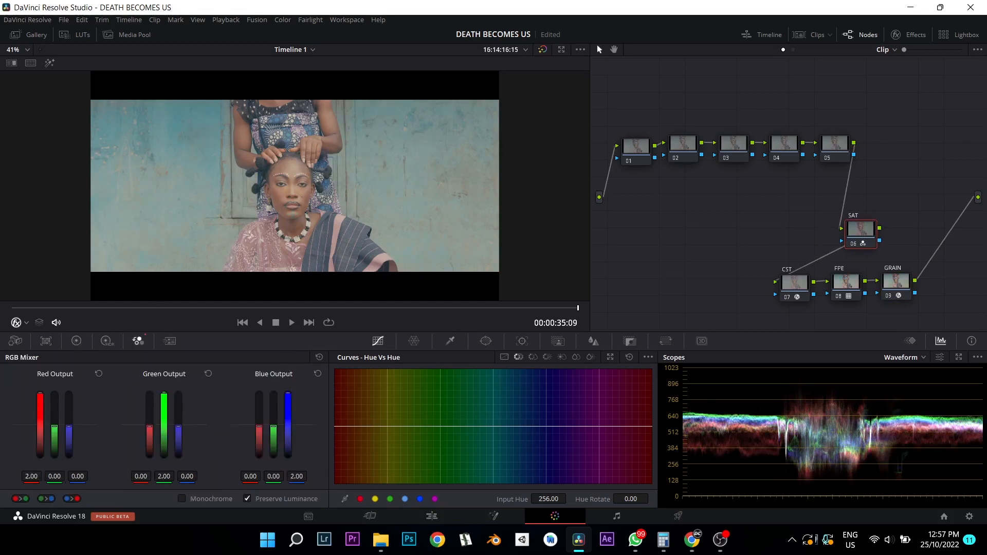
left_click_drag(860, 230, 809, 220)
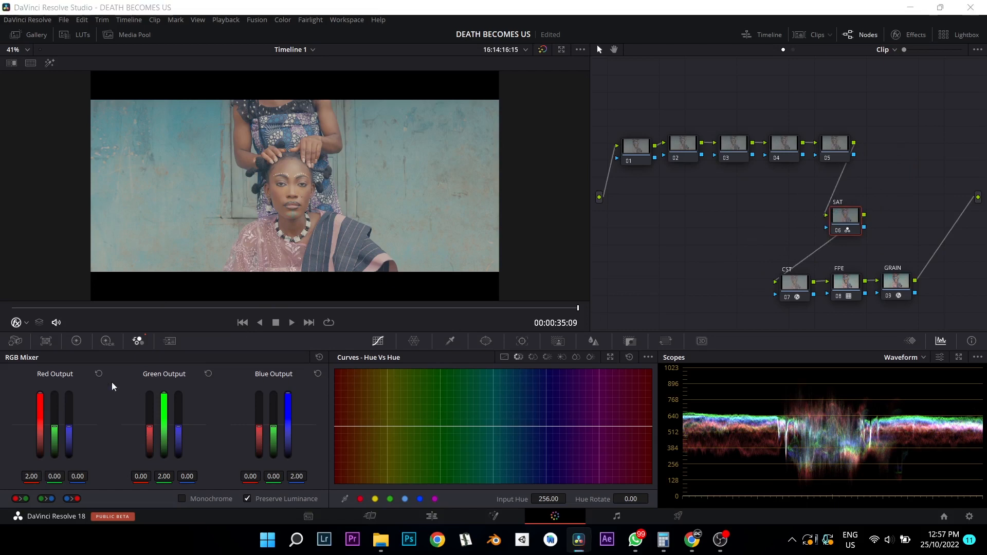
left_click(77, 342)
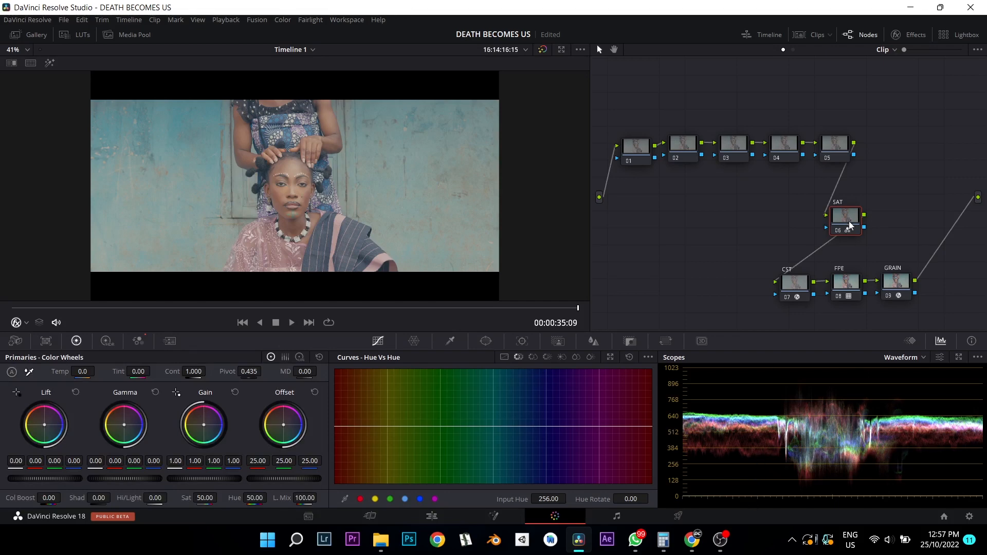
Reposition the SAT node and the first node of the upper row, and label the first node PRIM
left_click_drag(845, 216, 861, 212)
left_click_drag(634, 148, 621, 142)
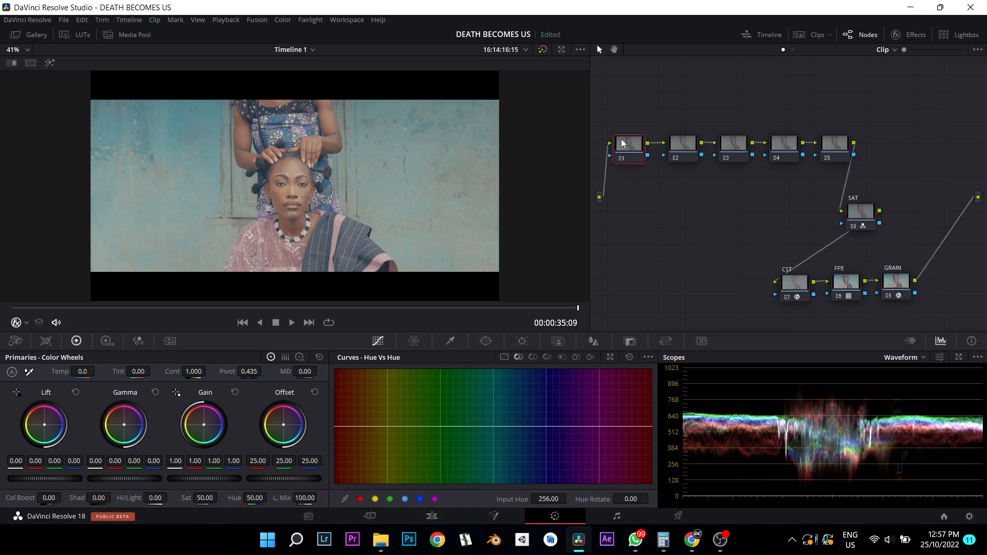
double_click(622, 143)
type("PRIM")
key("Return")
In the PRIM node, set lift to -0.08, gamma to 0.01, gain to 1.10 and contrast to 1.058
left_click_drag(80, 478, 65, 478)
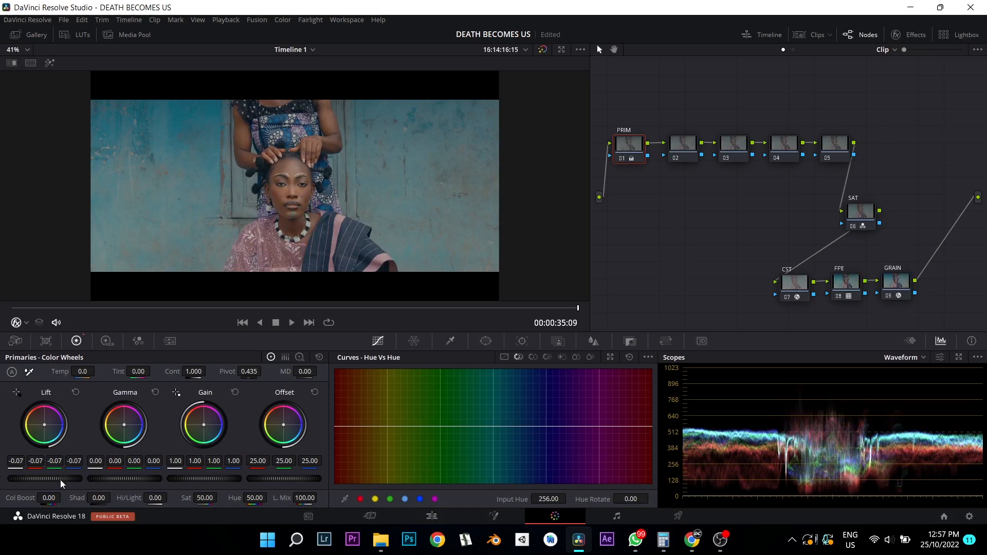
left_click_drag(54, 478, 58, 478)
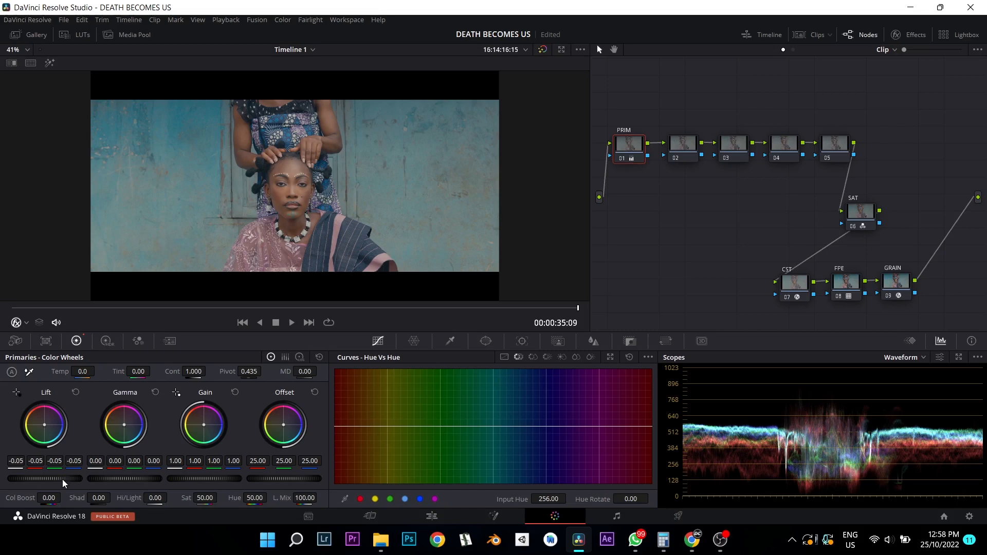
left_click_drag(64, 478, 30, 478)
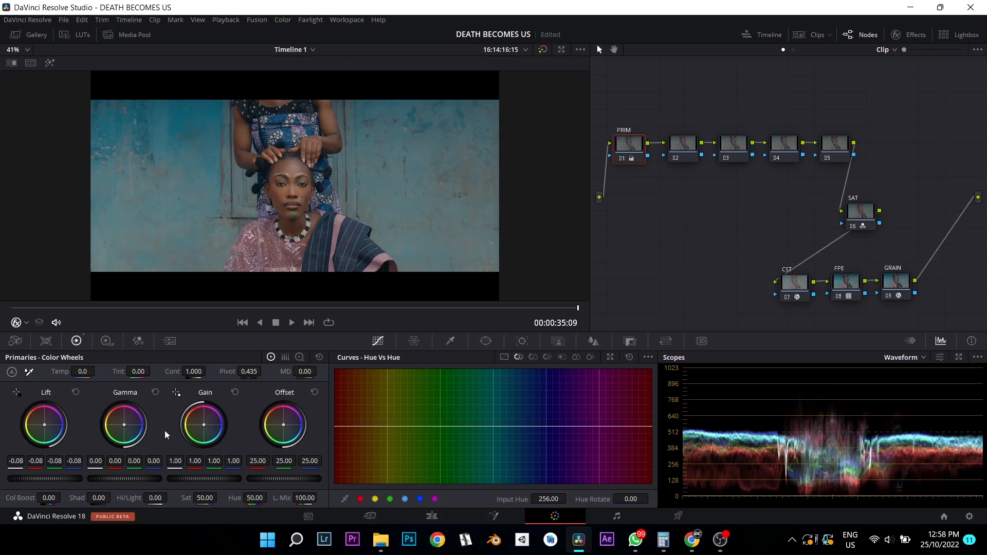
left_click_drag(204, 478, 231, 478)
left_click_drag(152, 480, 158, 480)
left_click_drag(219, 480, 214, 480)
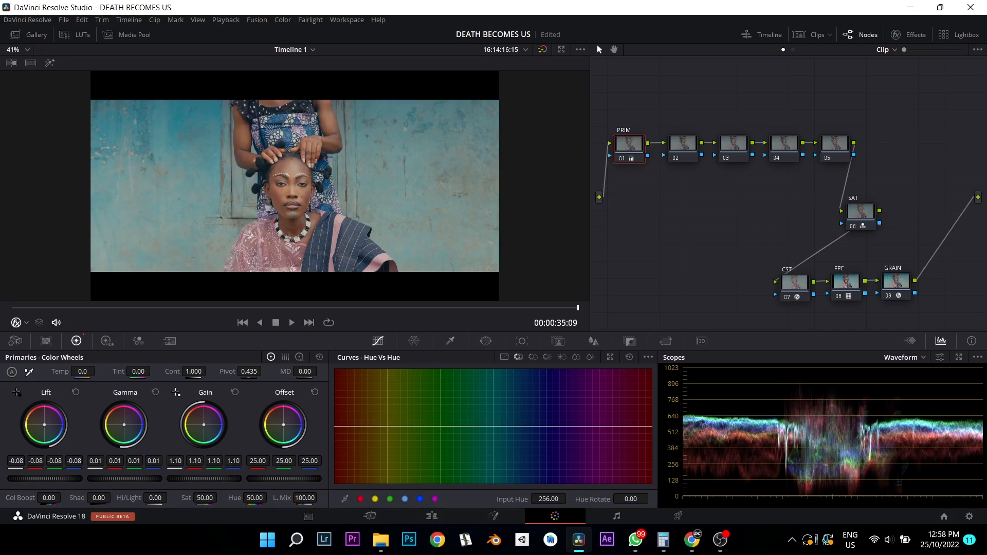
left_click_drag(213, 370, 214, 371)
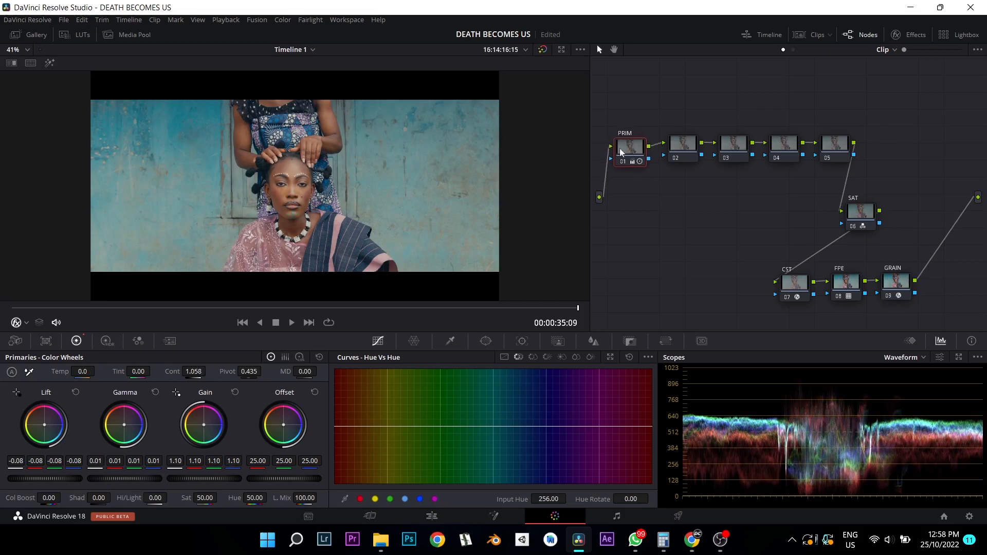
Bypass and re-enable the PRIM node to compare the image with and without the primary corrections
key("ctrl+d")
key("ctrl+d")
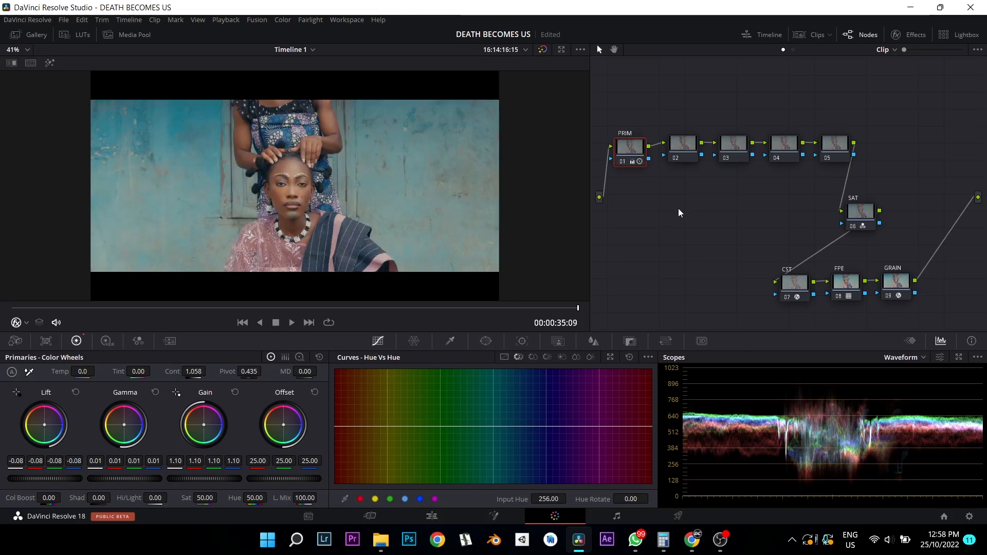
key("ctrl+d")
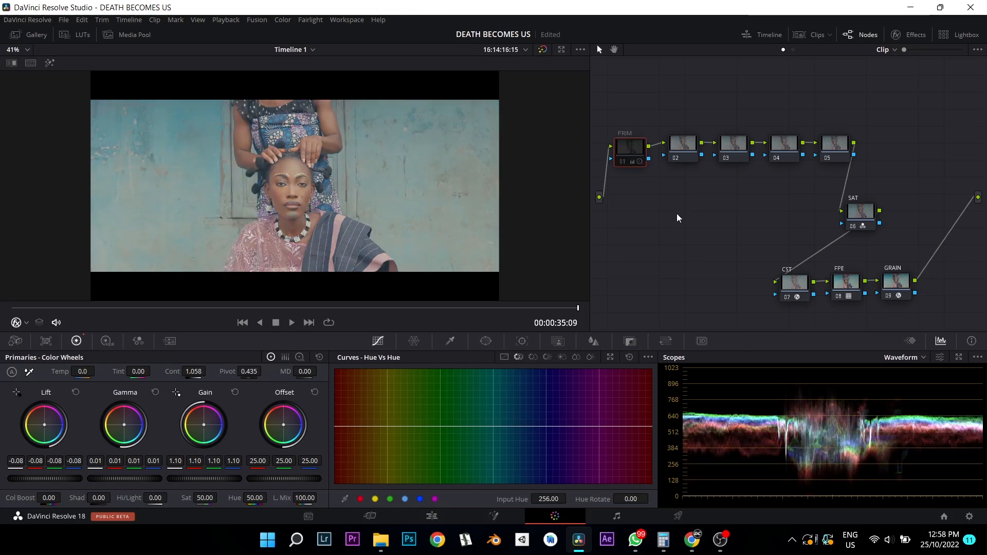
key("ctrl+d")
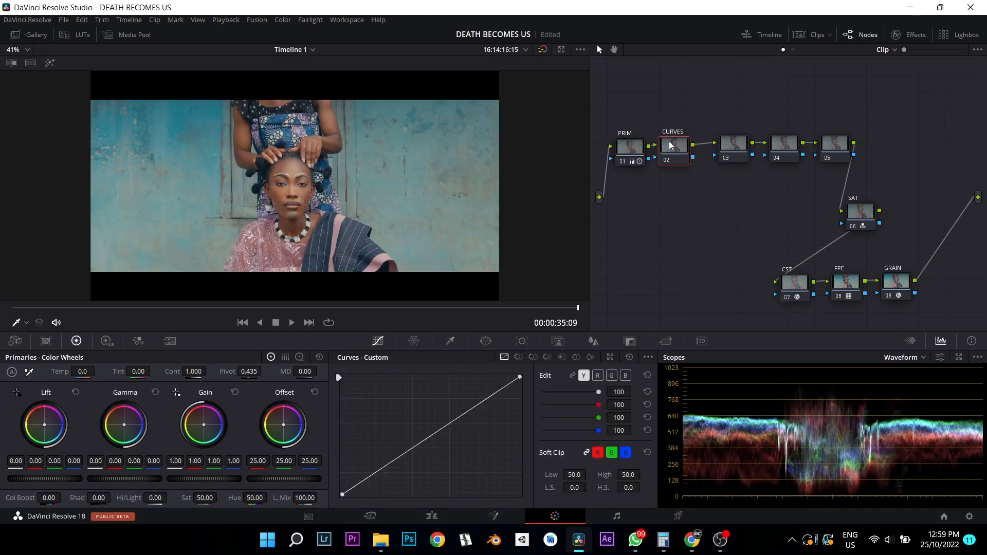
Place the CURVES node beside PRIM and add three control points to its Y curve in the shadows, lower midtones and upper midtones
left_click_drag(669, 142, 674, 145)
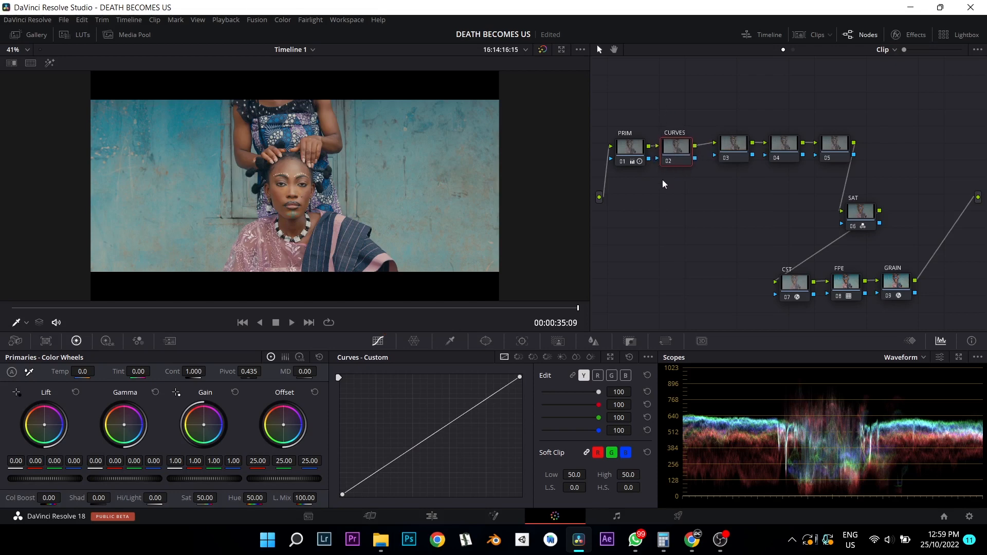
left_click(610, 357)
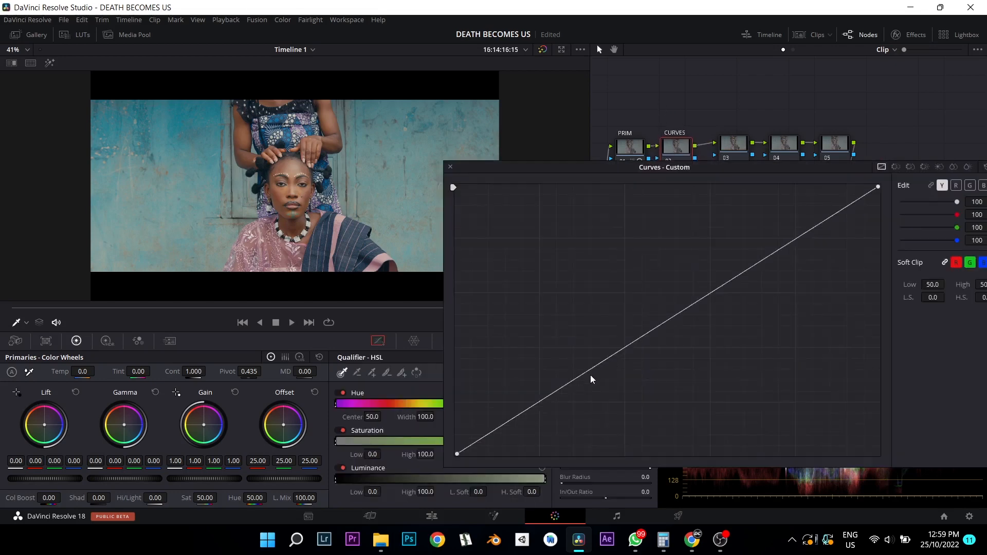
left_click(536, 403)
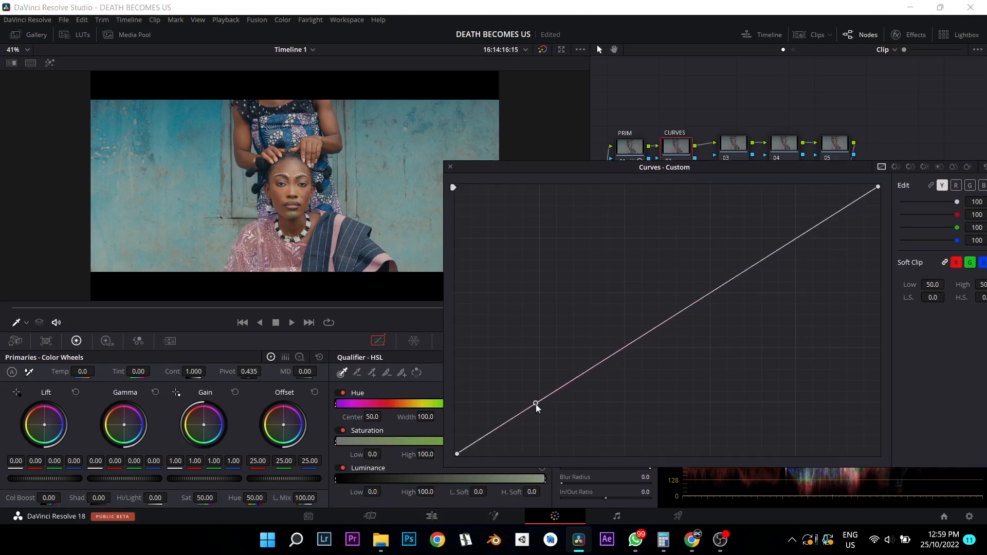
left_click_drag(535, 404, 540, 401)
left_click(622, 348)
left_click(707, 296)
Shape the CURVES node's Y curve into a gentle S by lowering the two darker points and raising the brightest one
left_click_drag(537, 401, 541, 406)
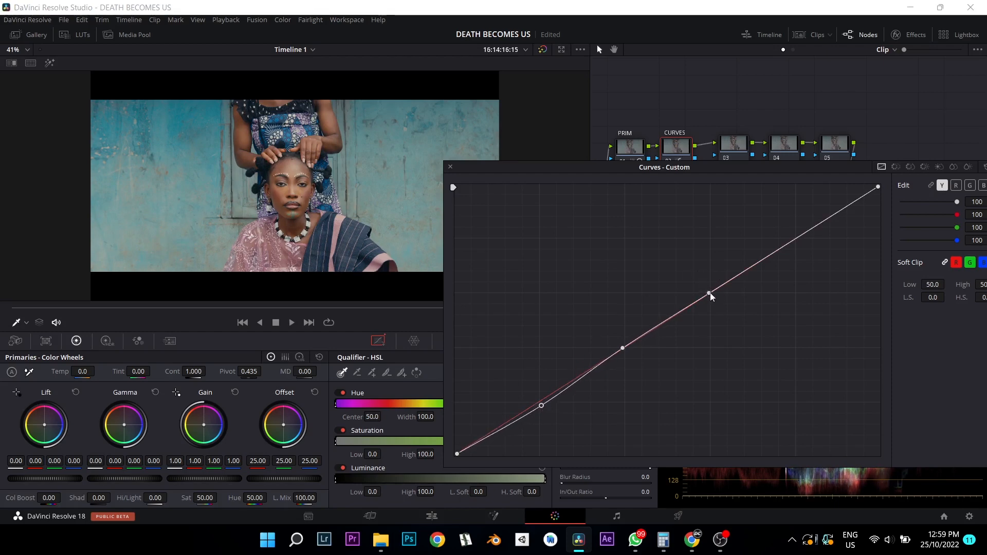
left_click_drag(710, 292, 708, 289)
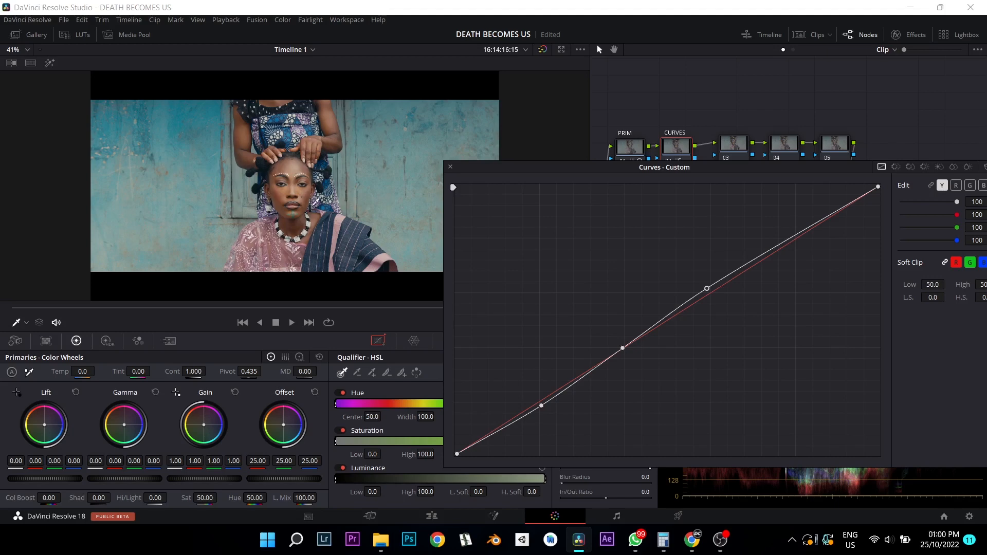
left_click_drag(623, 350, 626, 358)
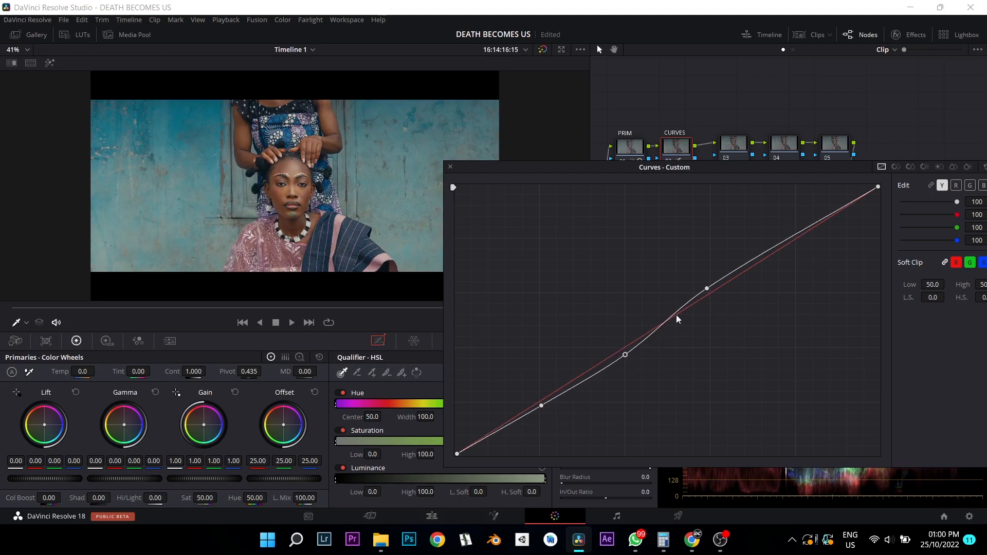
left_click_drag(707, 289, 702, 288)
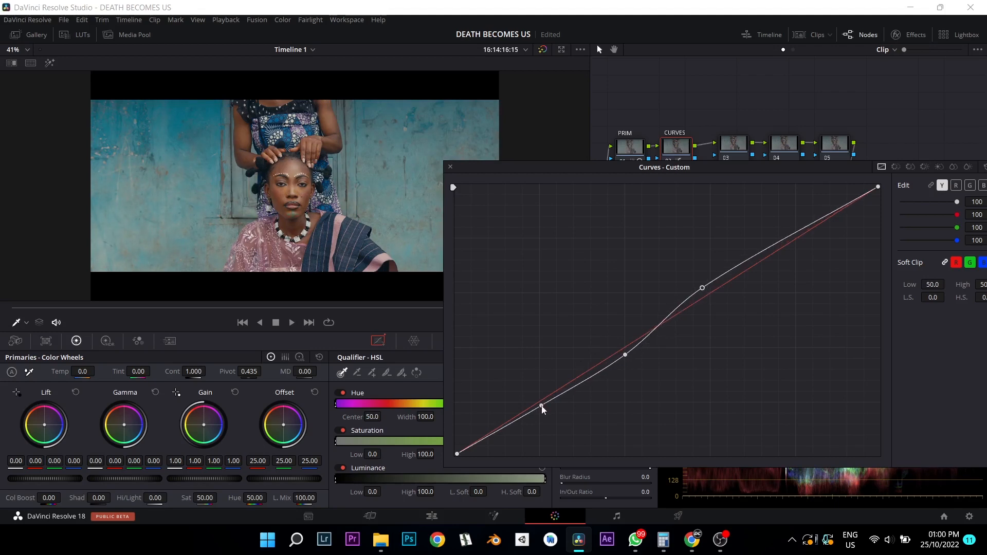
left_click_drag(541, 406, 541, 407)
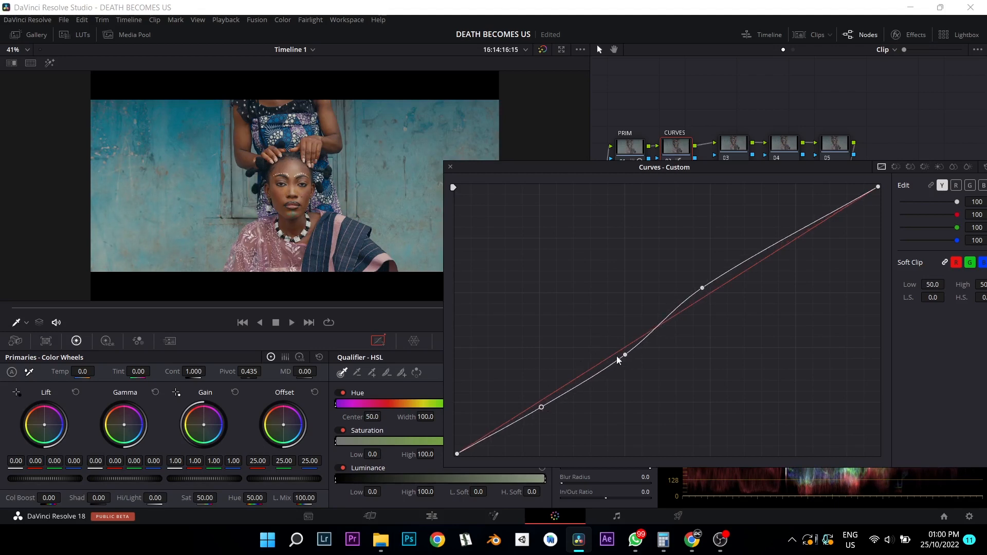
left_click_drag(625, 355, 623, 356)
left_click(450, 166)
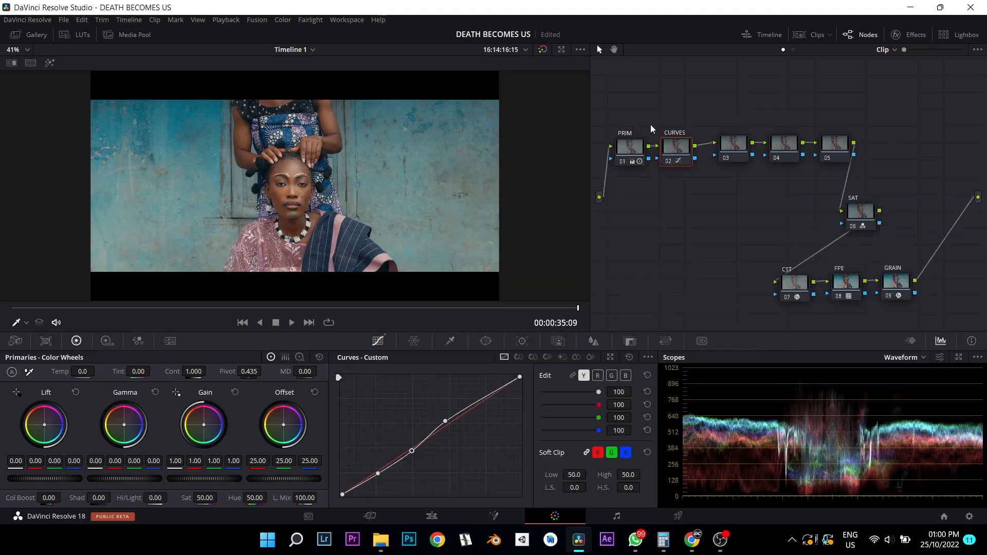
Bypass and re-enable the CURVES node several times to compare the effect of the S-curve
key("ctrl+d")
key("ctrl+d")
key("ctrl+d")
key("ctrl+d")
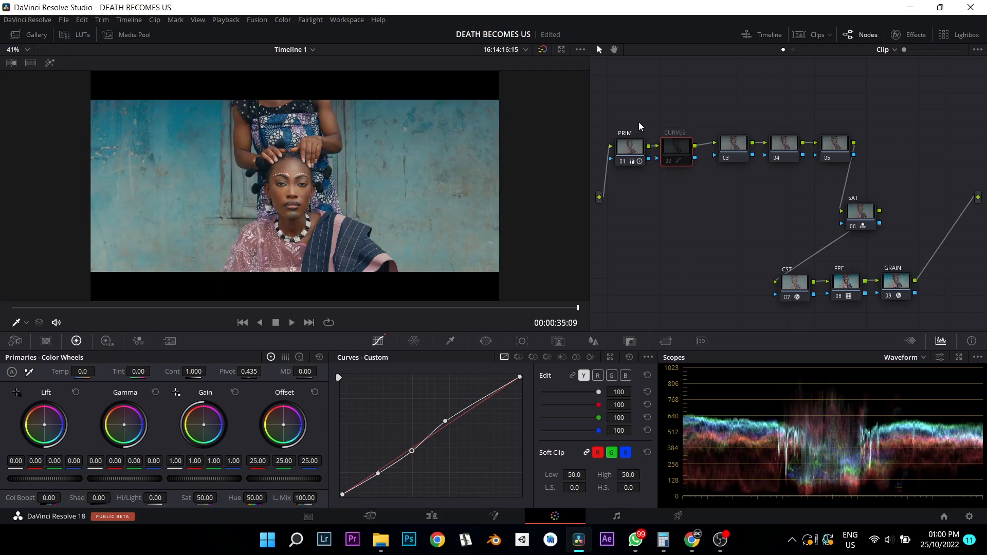
key("ctrl+d")
key("ctrl+d")
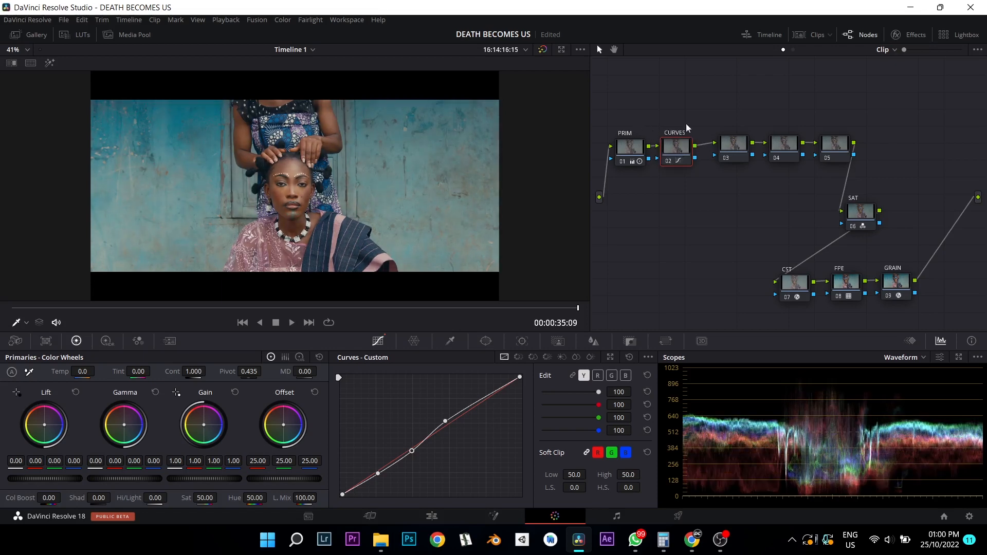
Add three anchor points along the blue channel's curve in the CURVES node, keeping them on the diagonal
left_click(609, 358)
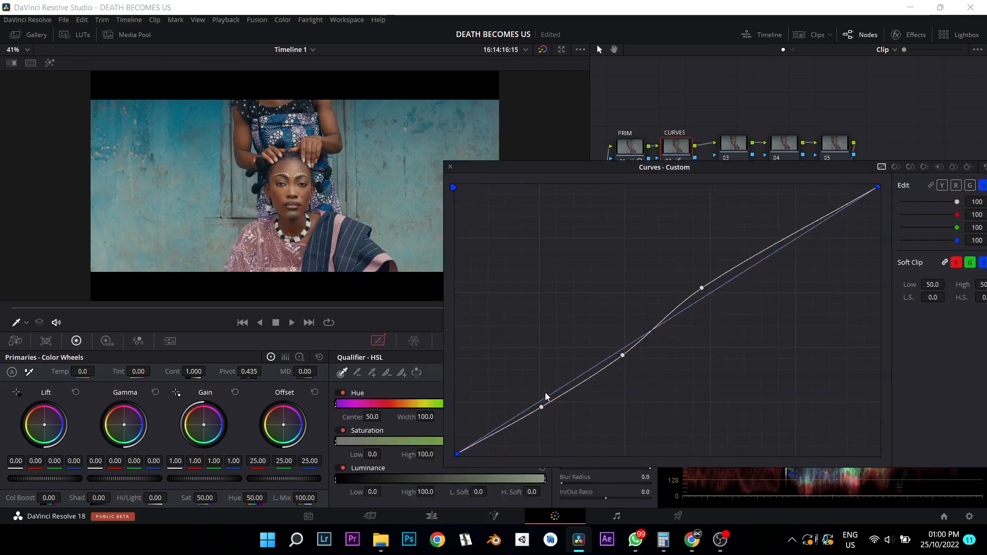
left_click(537, 402)
left_click(624, 347)
left_click(711, 296)
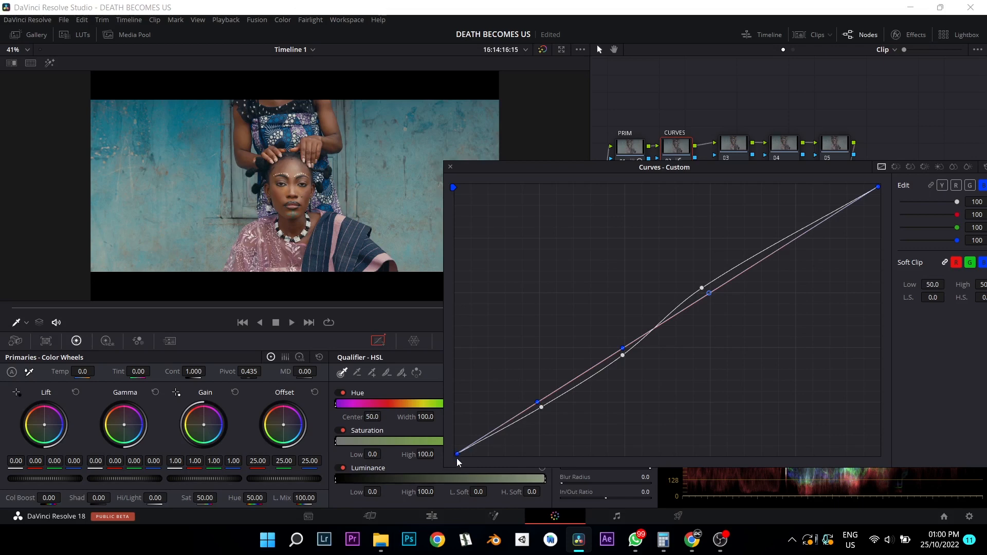
Try a strongly exaggerated lift of the blue curve's black point and undo it
left_click_drag(456, 455, 427, 358)
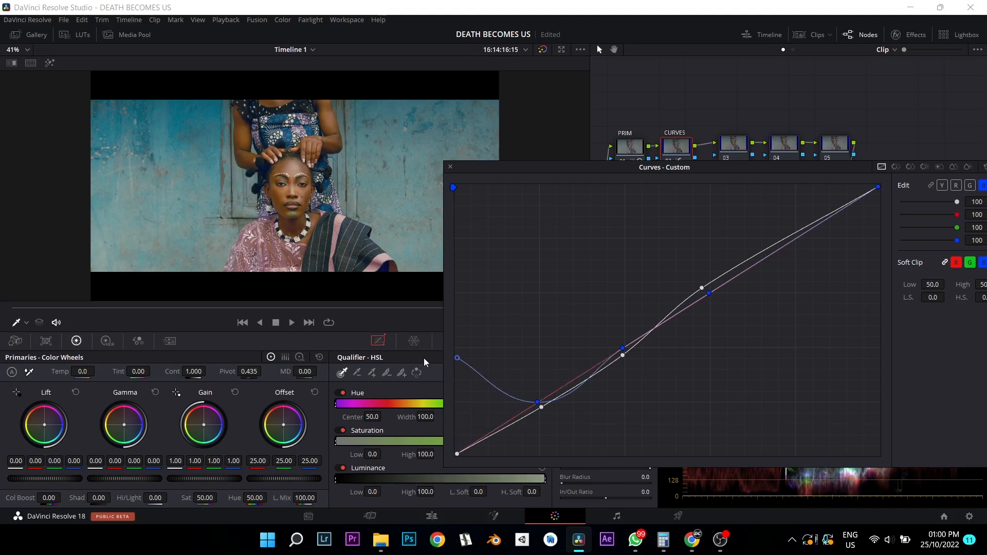
left_click_drag(424, 358, 441, 380)
key("ctrl+z")
key("ctrl+z")
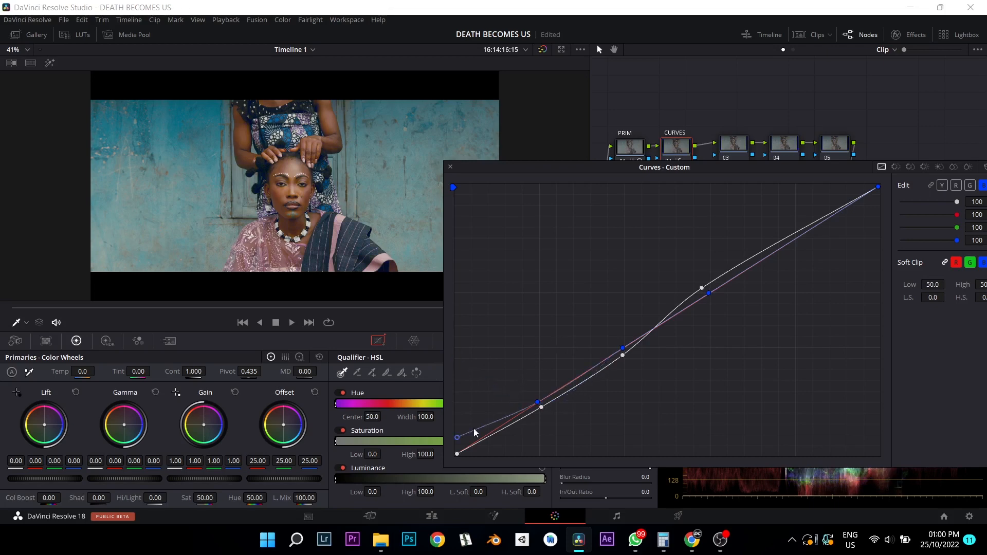
Lift the blue curve's black point slightly, and raise the Y curve's black point to about the same level
left_click_drag(458, 439, 449, 442)
left_click(942, 185)
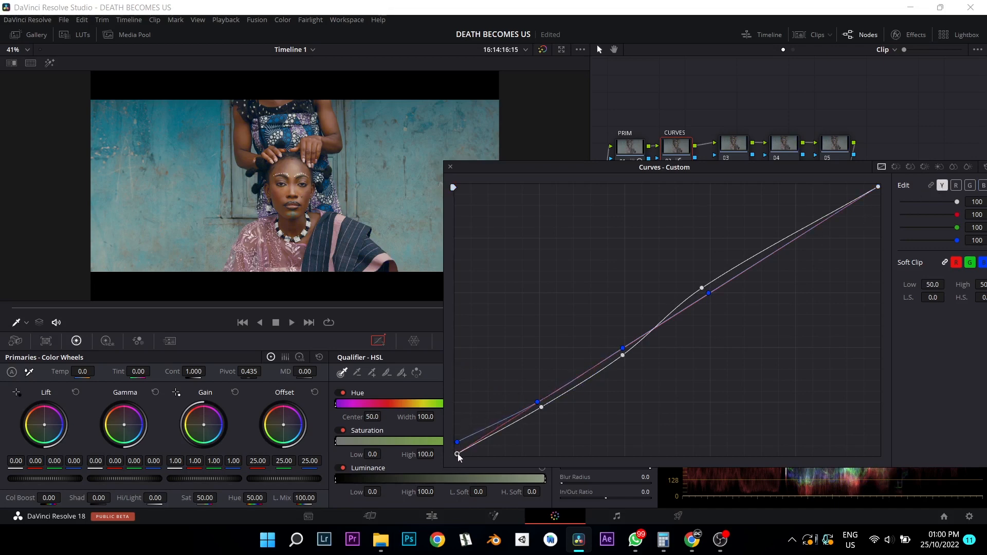
mouse_move(458, 455)
left_mouse_down()
mouse_move(456, 441)
mouse_move(457, 454)
left_mouse_up()
left_click_drag(457, 454, 434, 446)
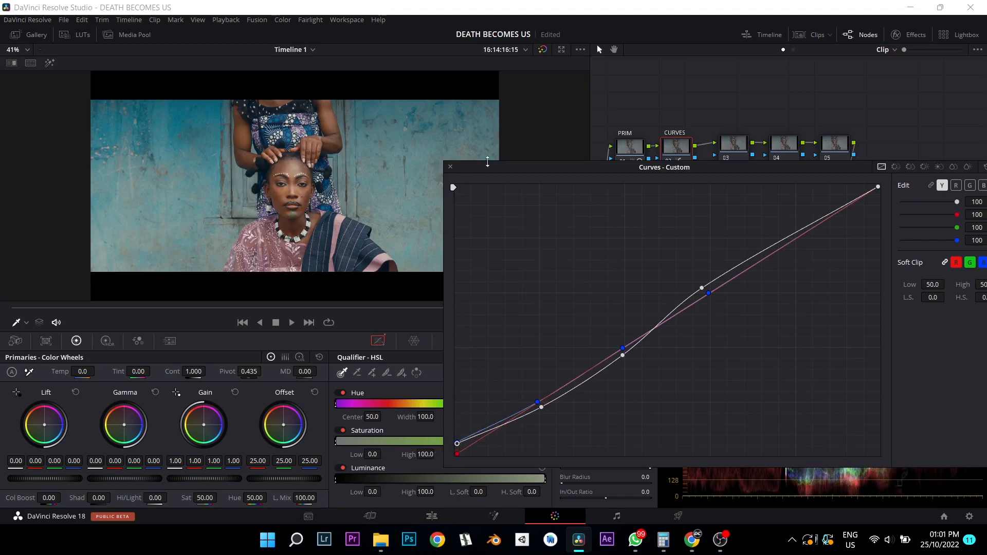
Close the enlarged curve editor and bypass and re-enable the CURVES node to compare the lifted blacks
left_click(450, 167)
key("ctrl+d")
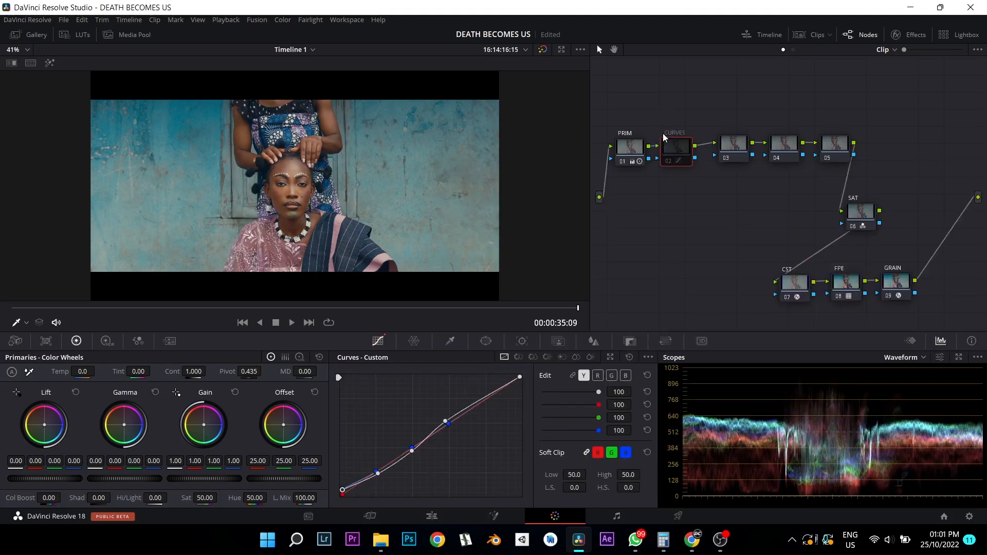
key("ctrl+d")
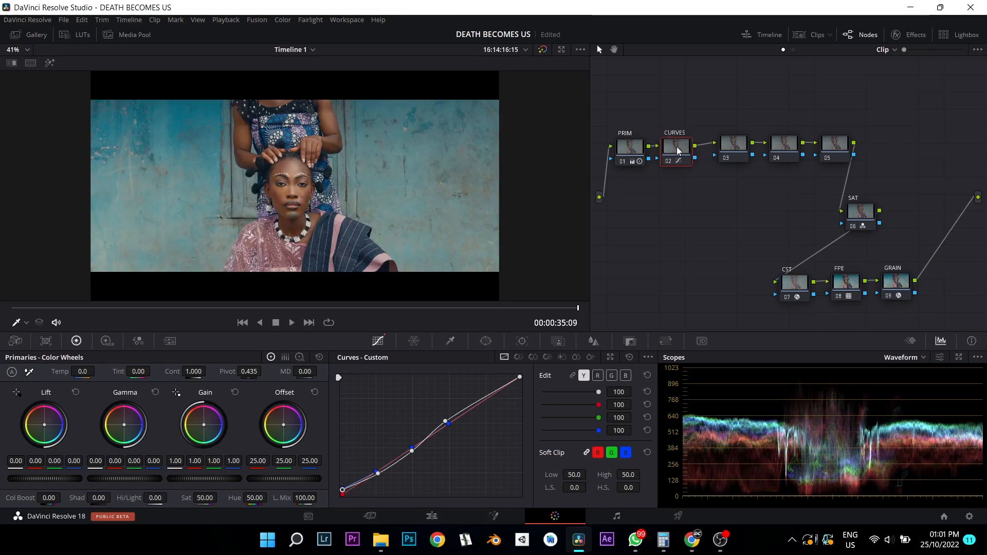
Disable all nodes at once and re-enable CST, FPE and GRAIN one by one to review each one's contribution
key("shift+d")
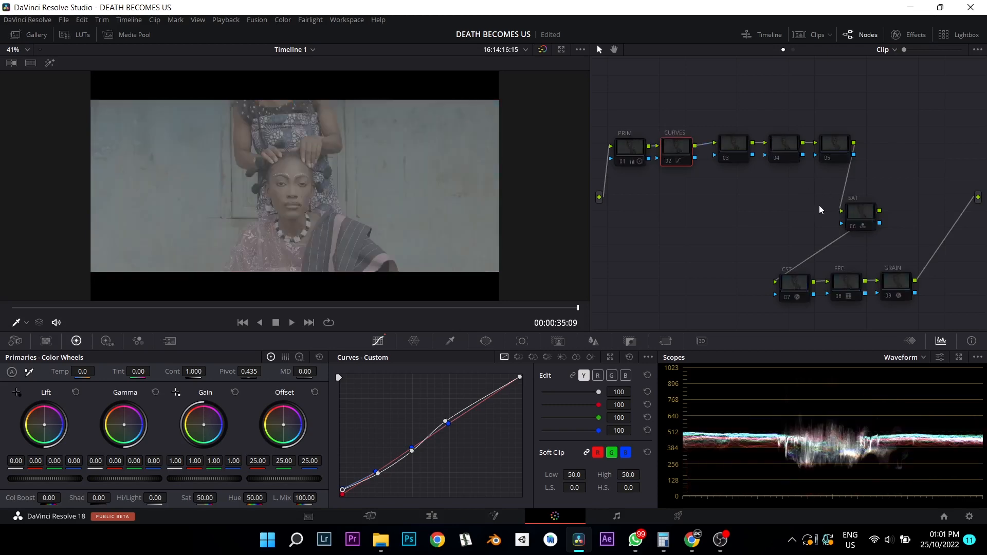
left_click(797, 286)
key("ctrl+d")
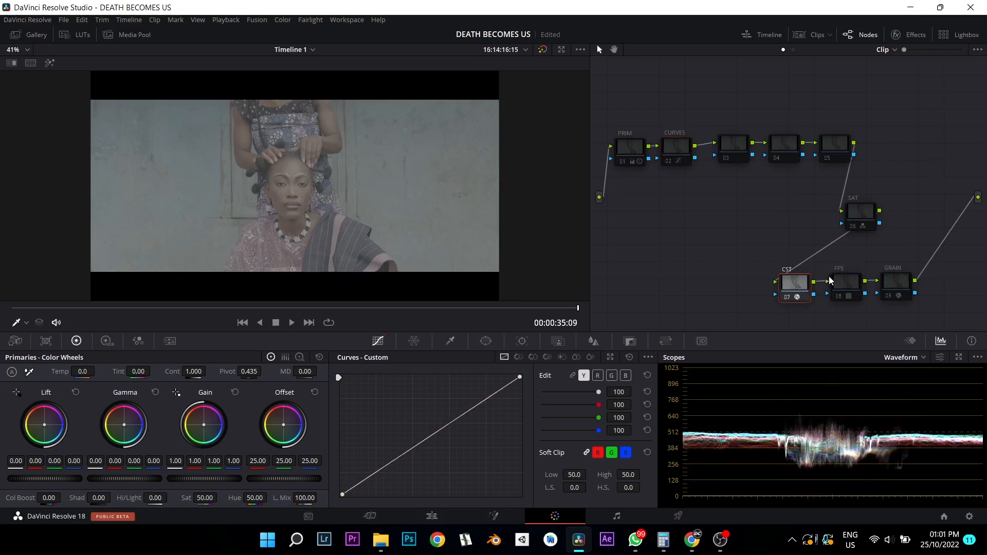
left_click(844, 284)
key("ctrl+d")
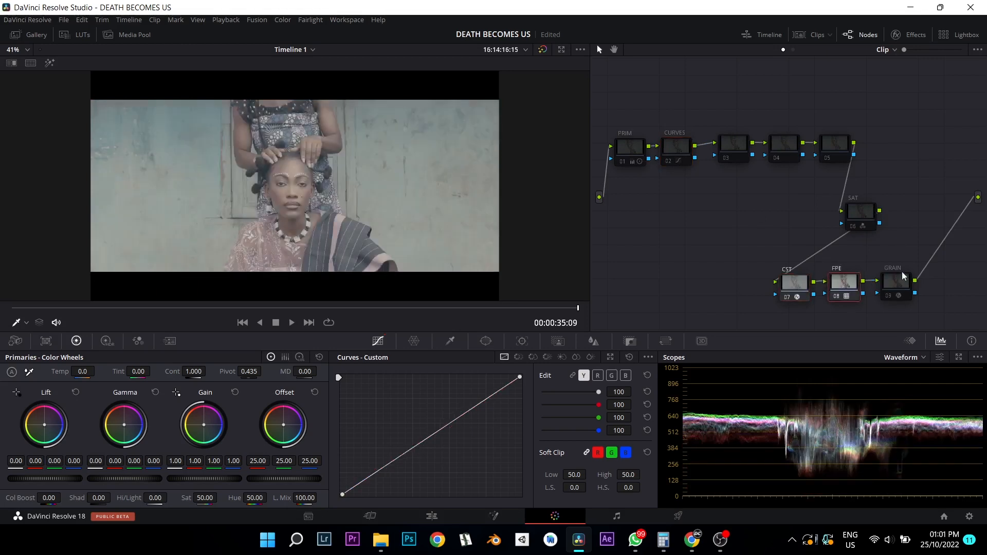
left_click_drag(896, 282, 892, 282)
key("ctrl+d")
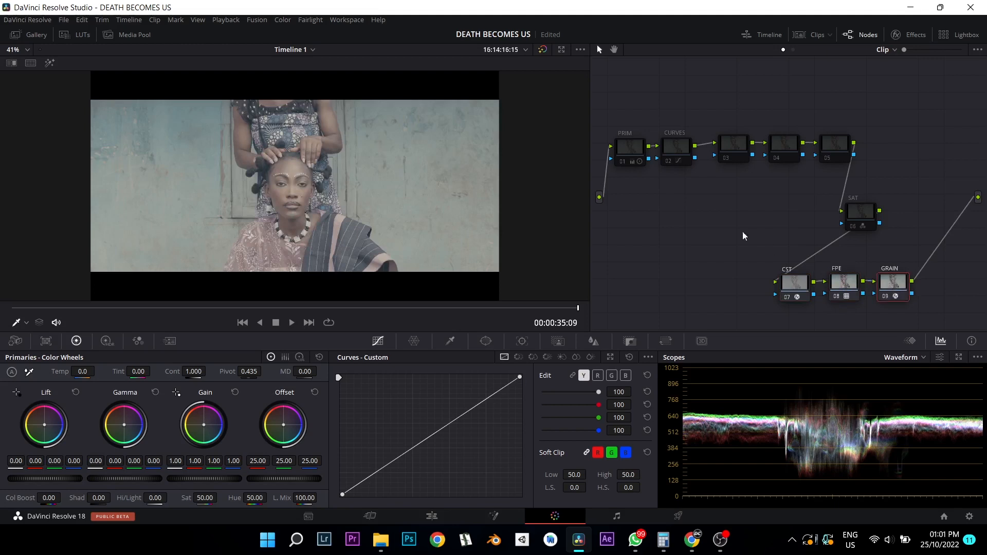
Re-enable the SAT, PRIM and CURVES nodes one by one to review each one's contribution
left_click_drag(629, 149, 625, 149)
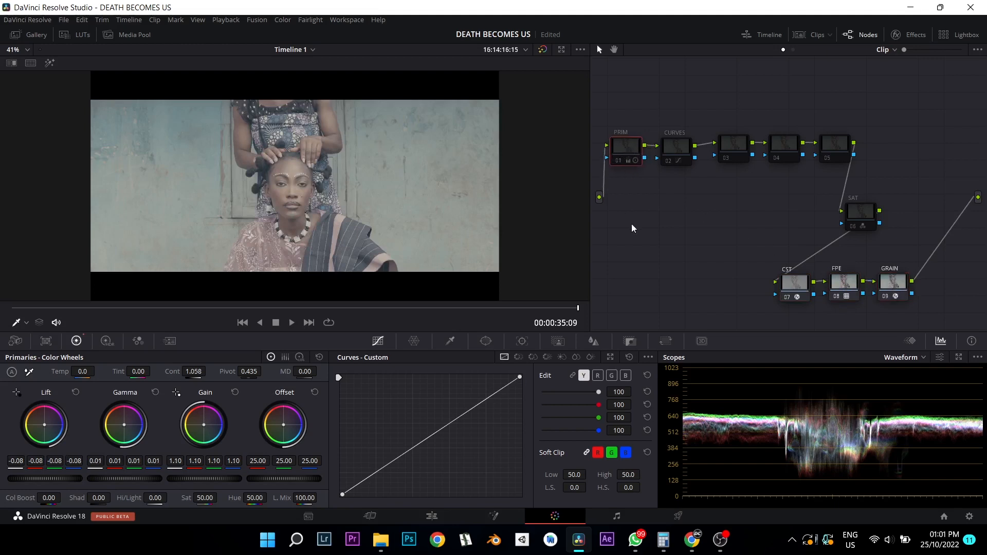
left_click(852, 213)
key("ctrl+d")
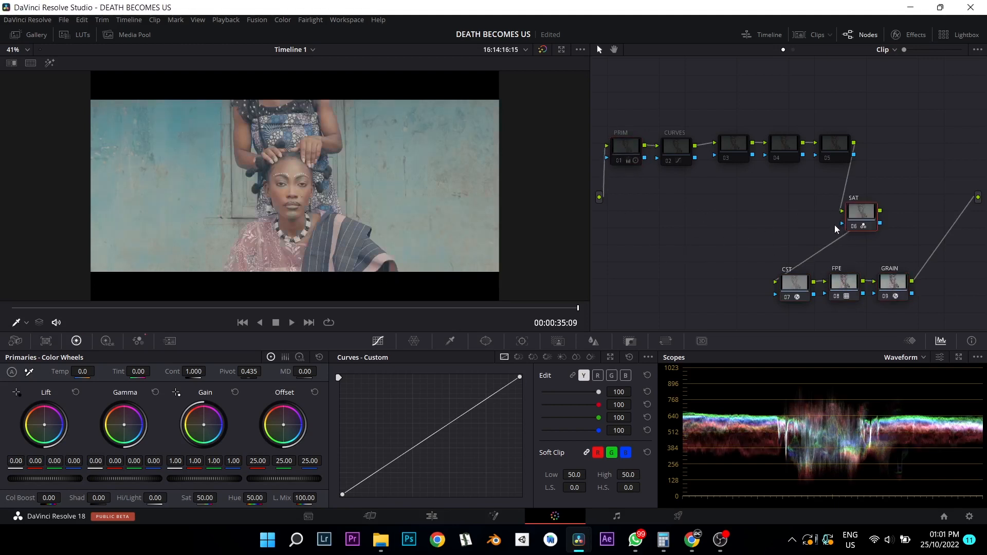
left_click(628, 149)
key("ctrl+d")
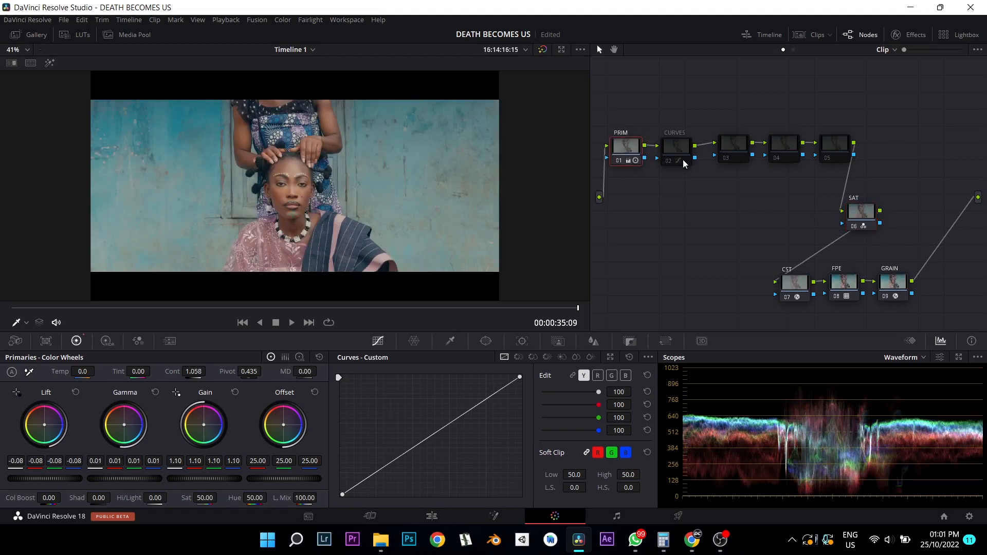
left_click(676, 157)
key("ctrl+d")
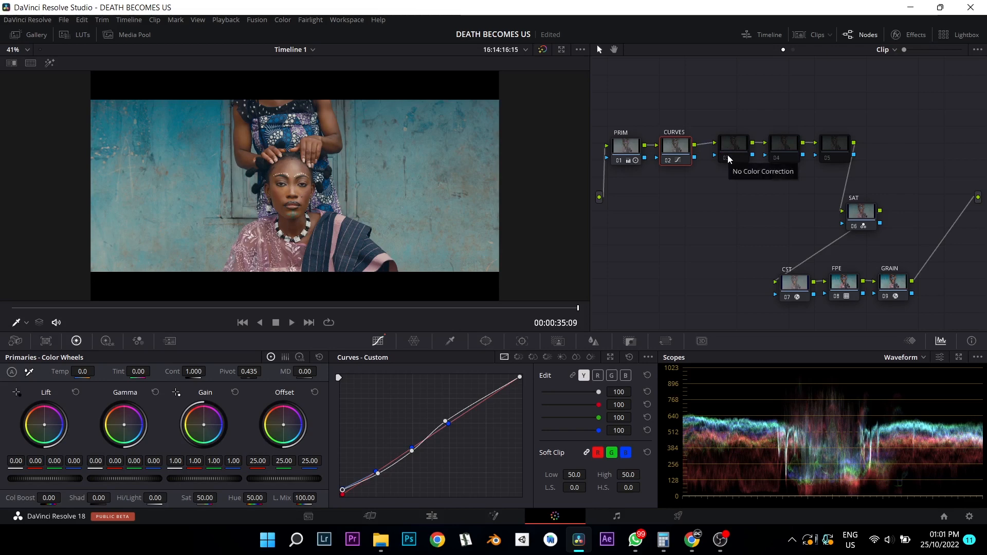
Label the third node HUE CHANGE and enable it beside CURVES, saving the project
left_click_drag(730, 155, 728, 167)
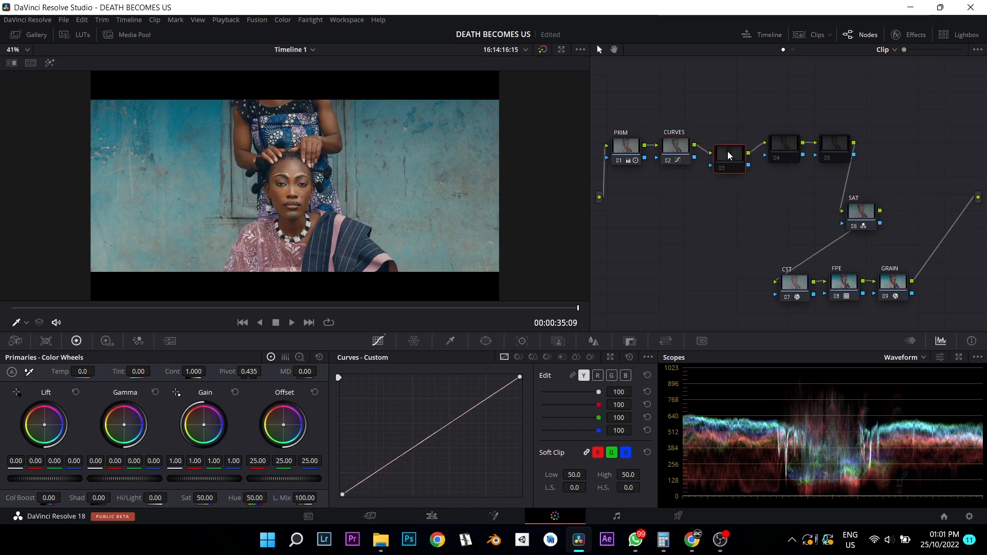
type("HUE CHANGE")
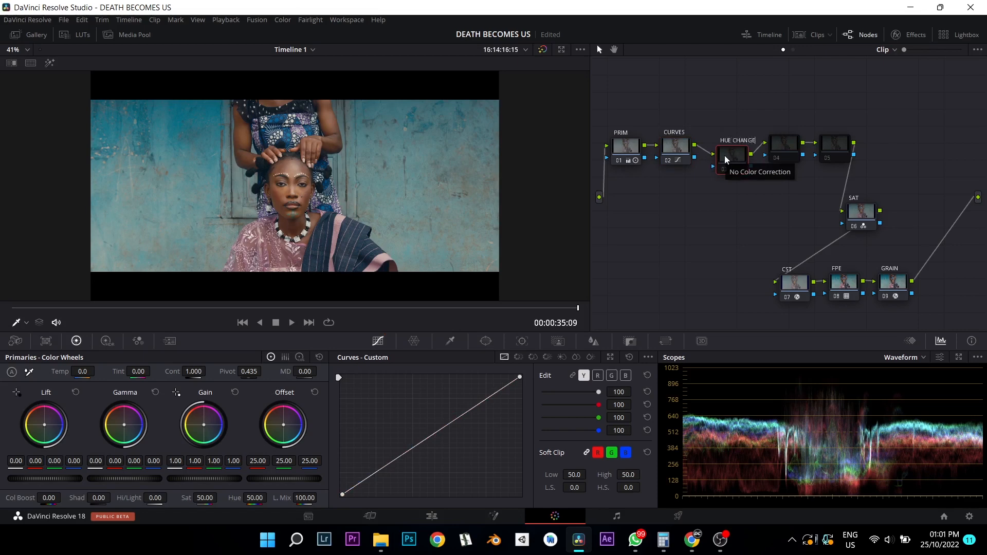
key("Return")
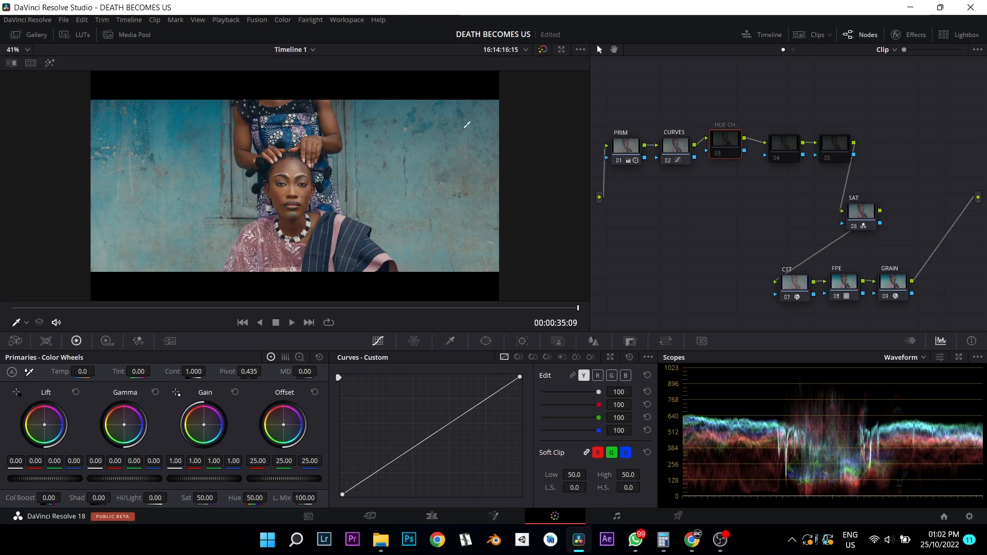
left_click_drag(716, 153, 714, 151)
key("ctrl+d")
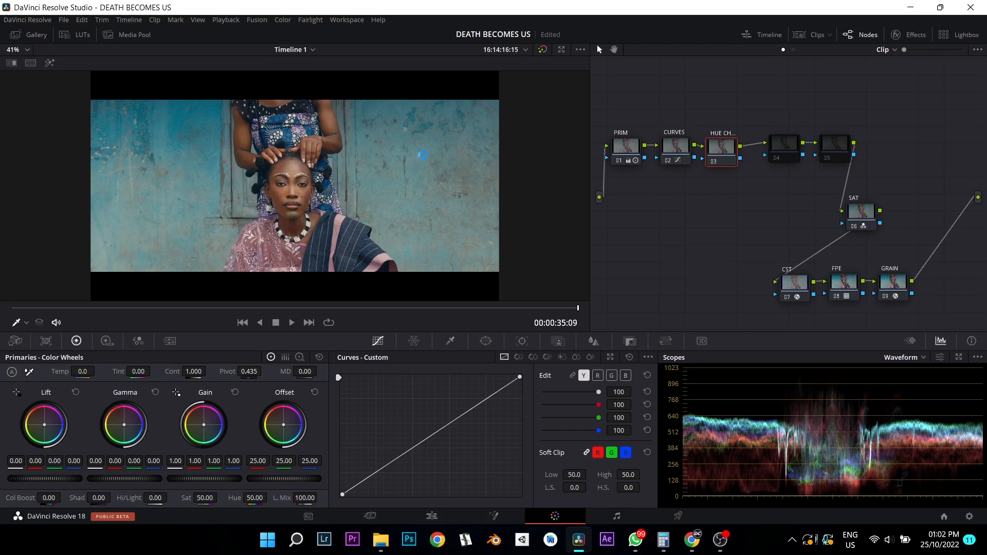
key("ctrl+s")
Try raising the blue wall's luminance on the Hue Vs Lum curve and undo it
left_click(532, 358)
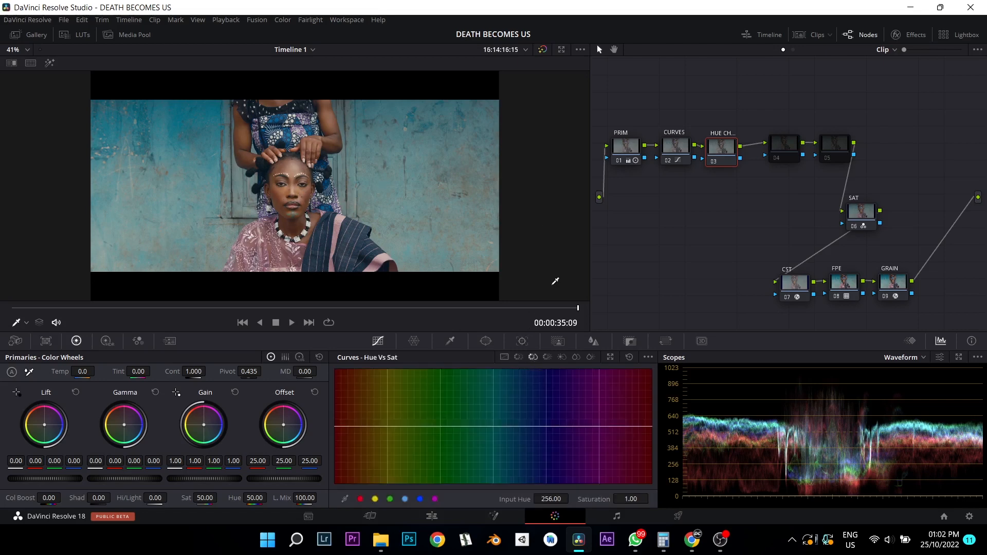
left_click(547, 357)
left_click(199, 128)
mouse_move(506, 427)
left_mouse_down()
mouse_move(503, 455)
mouse_move(503, 408)
mouse_move(502, 461)
mouse_move(500, 385)
mouse_move(502, 452)
mouse_move(517, 430)
mouse_move(514, 413)
left_mouse_up()
key("ctrl+z")
key("ctrl+z")
key("ctrl+z")
key("ctrl+z")
key("ctrl+z")
key("ctrl+z")
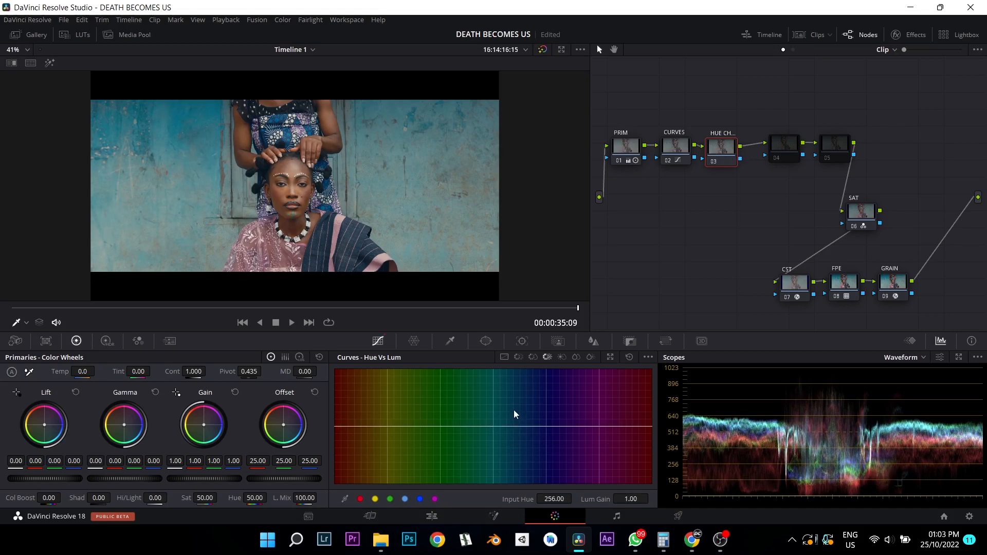
Sample the blue wall with the HSL qualifier on the HUE CHANGE node and highlight the selection in the viewer
left_click(450, 341)
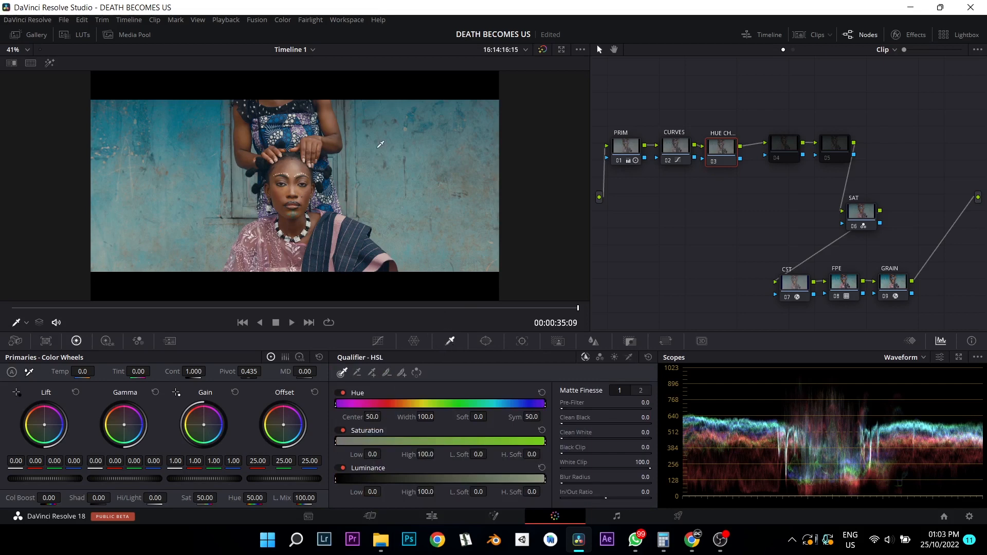
left_click(188, 126)
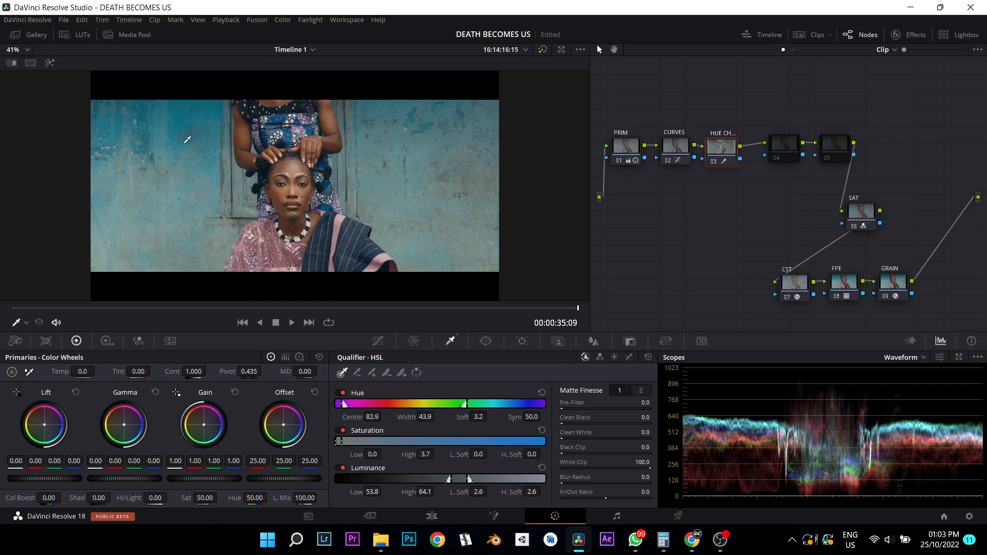
key("shift+h")
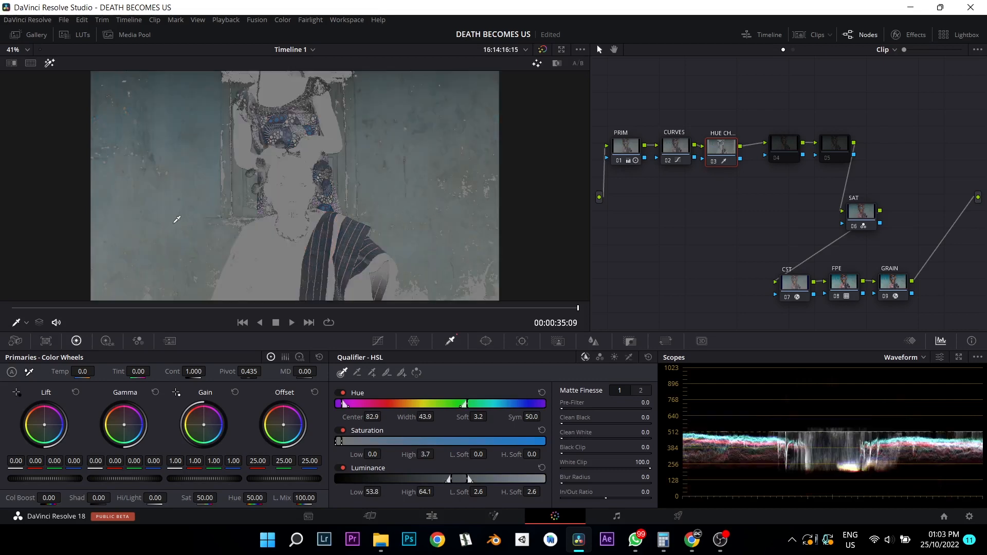
Try refining the wall selection by adding wall tones and subtracting the areas around the women, and undo the changes
left_click(374, 374)
mouse_move(166, 173)
left_mouse_down()
mouse_move(167, 140)
mouse_move(139, 94)
mouse_move(121, 90)
mouse_move(145, 158)
left_mouse_up()
left_click(359, 374)
left_click(249, 116)
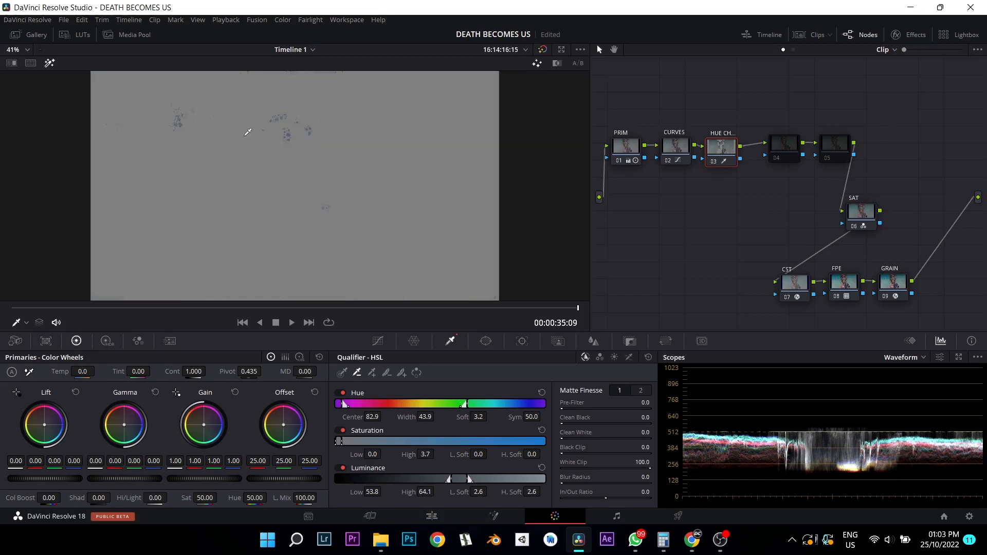
key("ctrl+z")
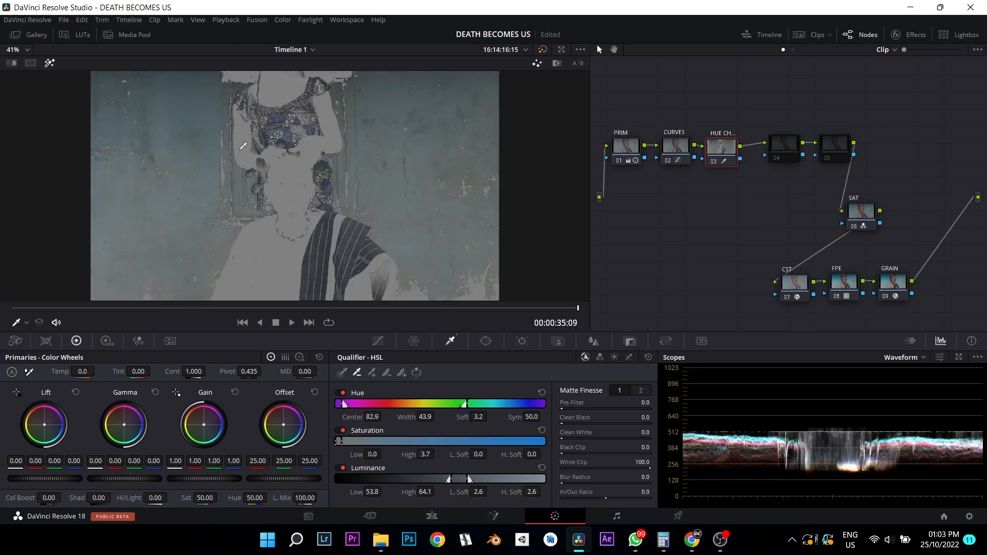
left_click(236, 254)
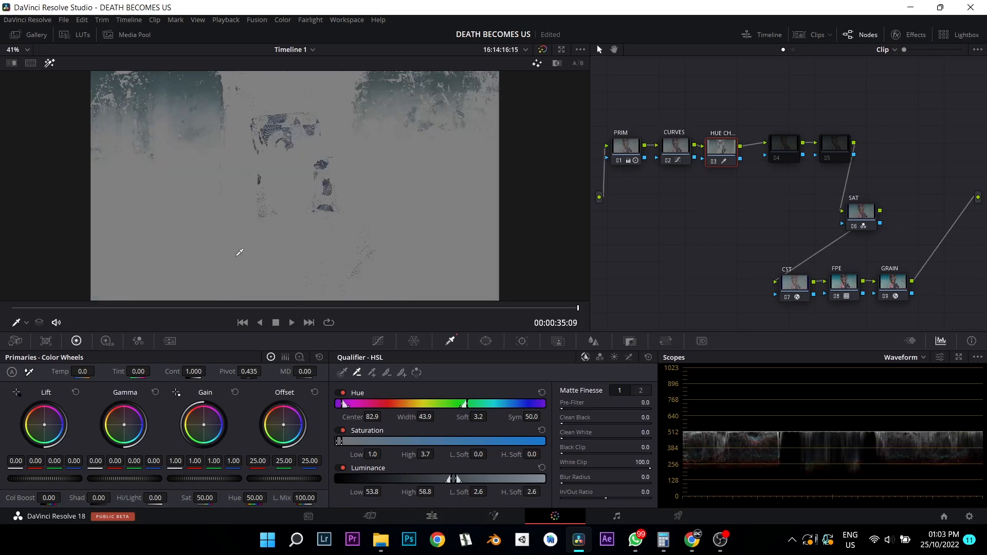
key("ctrl+z")
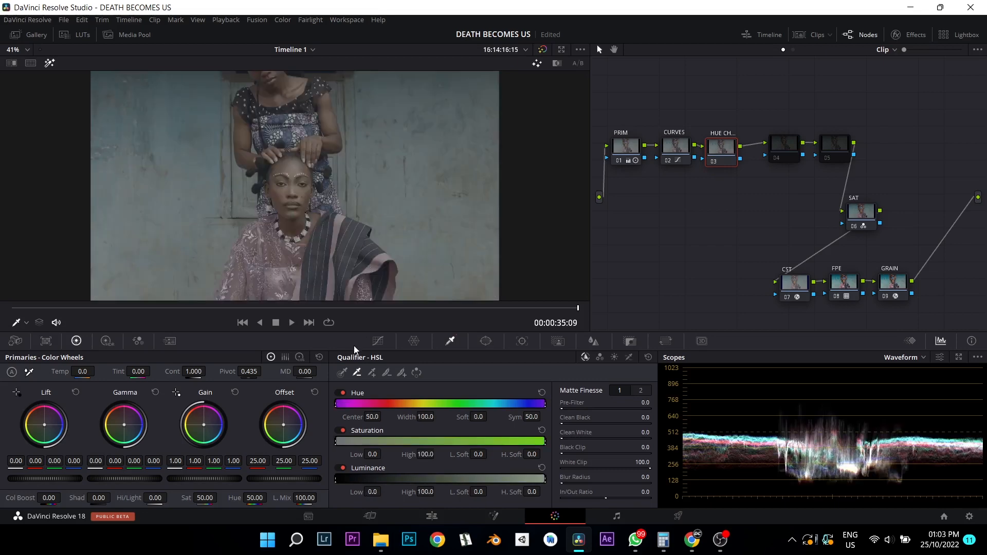
Sample the blue wall again and set the matte's Blur Radius to 58, checking the selection with the highlight on and off
left_click(185, 125)
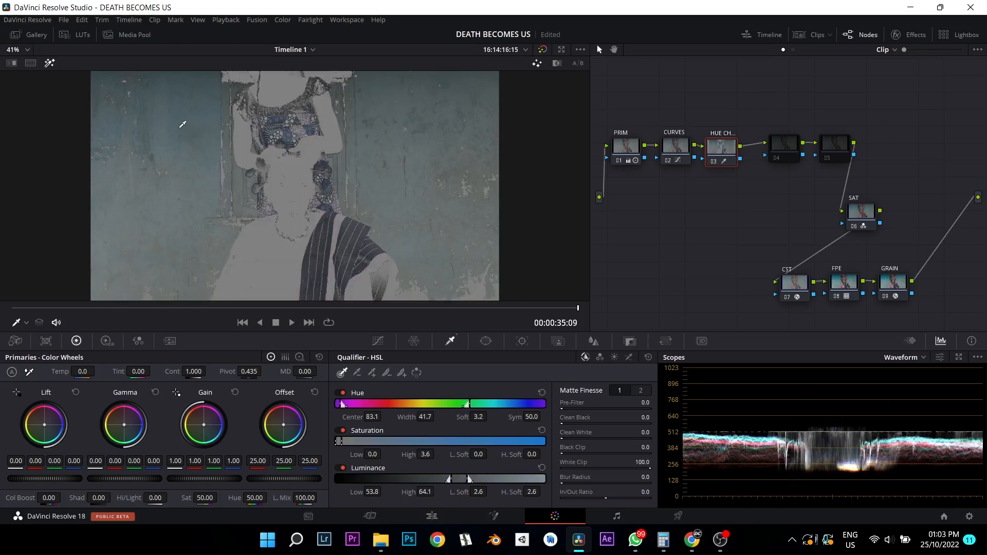
mouse_move(158, 121)
left_mouse_down()
mouse_move(186, 110)
mouse_move(142, 132)
mouse_move(173, 123)
left_mouse_up()
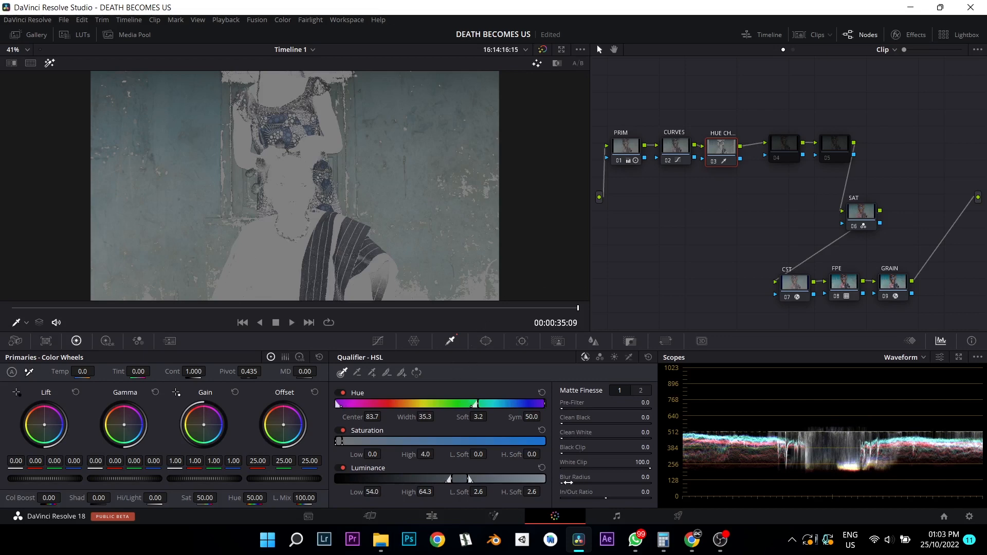
left_click_drag(567, 482, 612, 483)
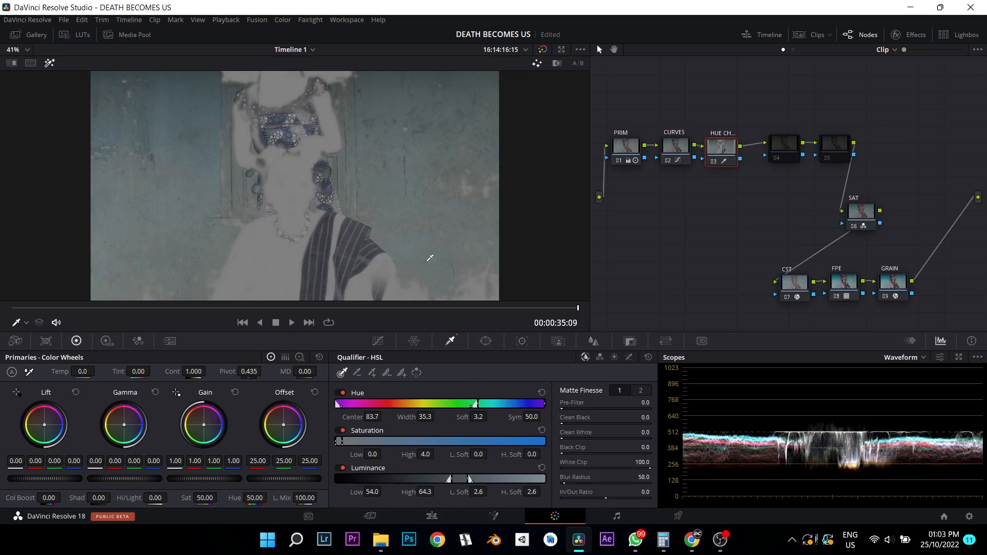
key("shift+h")
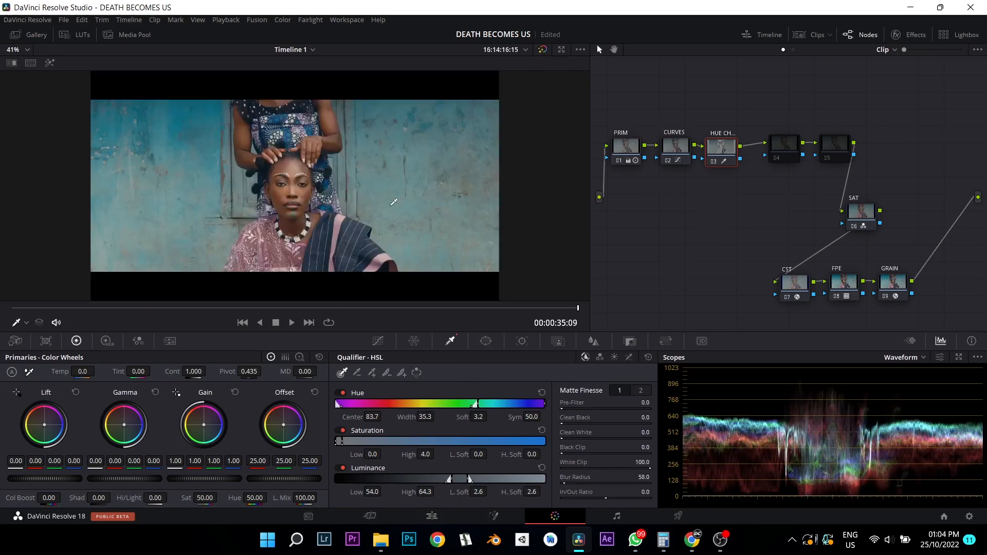
key("shift+h")
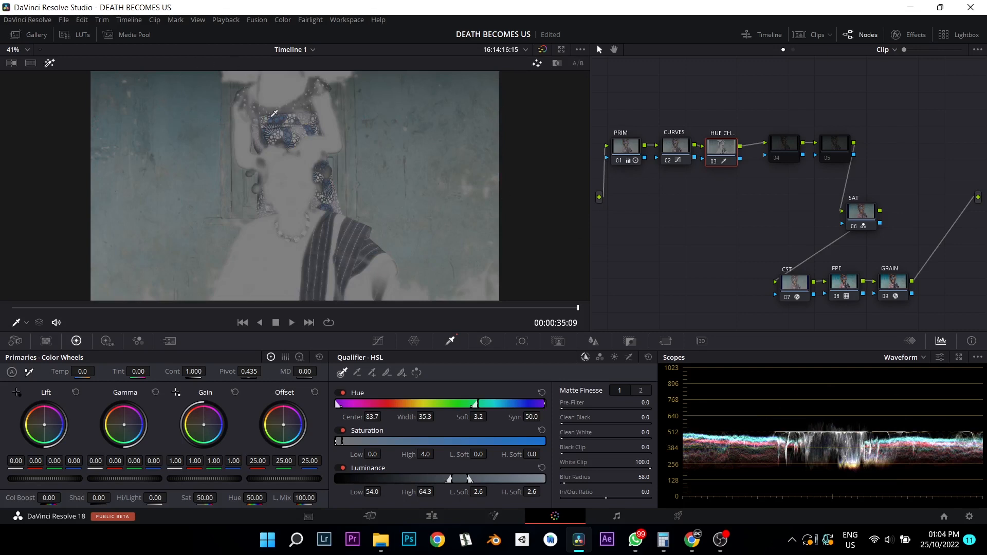
key("shift+h")
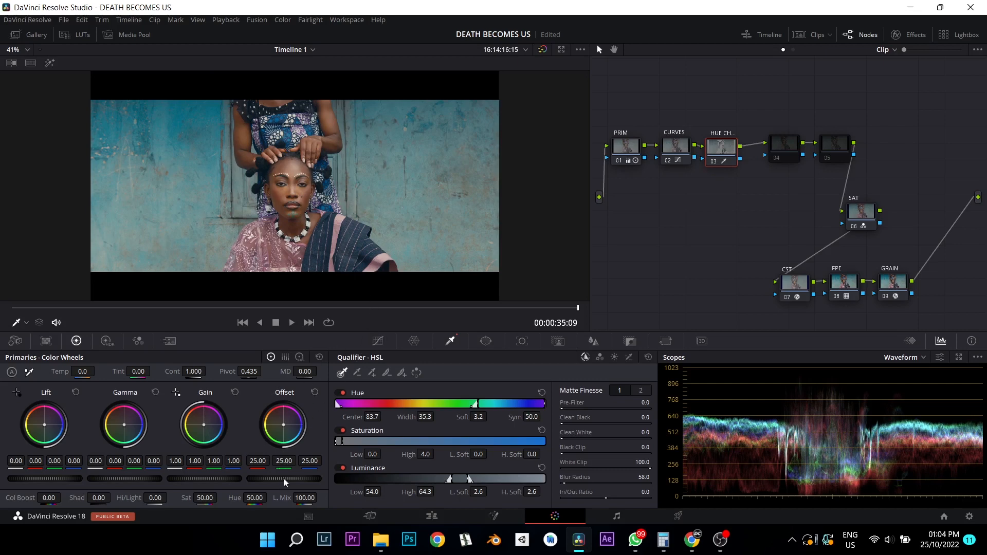
Try darkening the qualified wall heavily, reset the Gain wheel, and lower the Gain to 0.90
left_click_drag(284, 478, 157, 478)
key("ctrl+z")
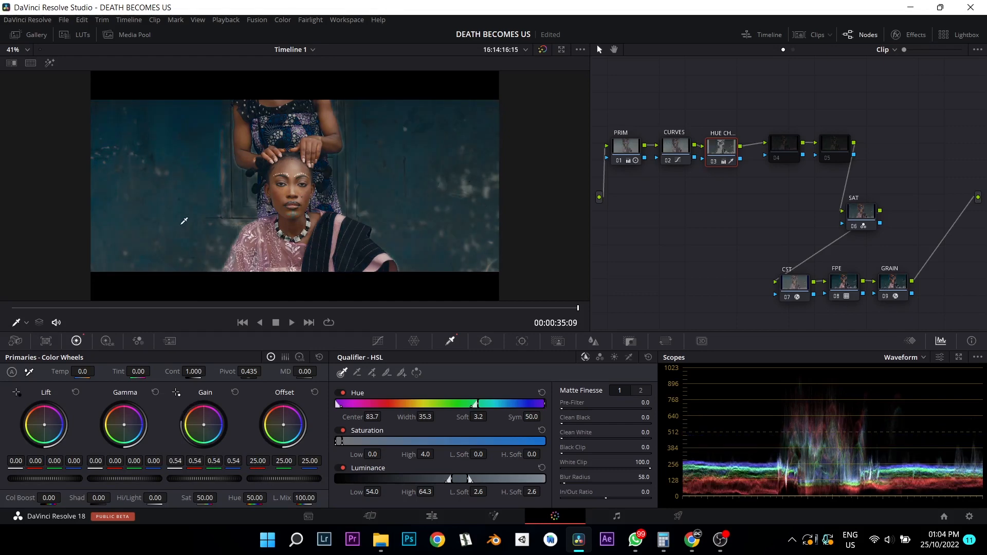
left_click(235, 394)
left_click_drag(227, 479, 216, 478)
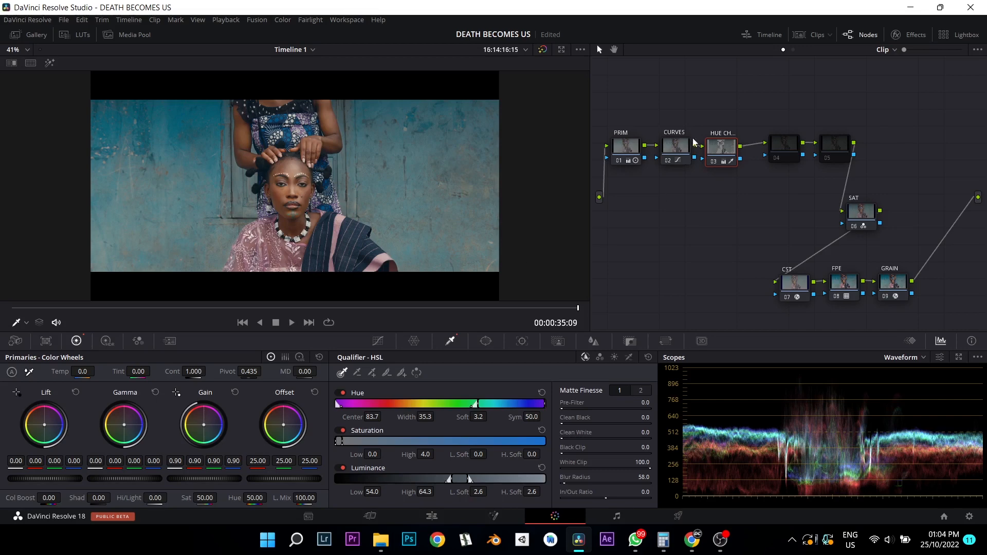
Bypass and re-enable the HUE CHANGE node repeatedly to compare the wall before and after darkening
key("ctrl+d")
key("ctrl+d")
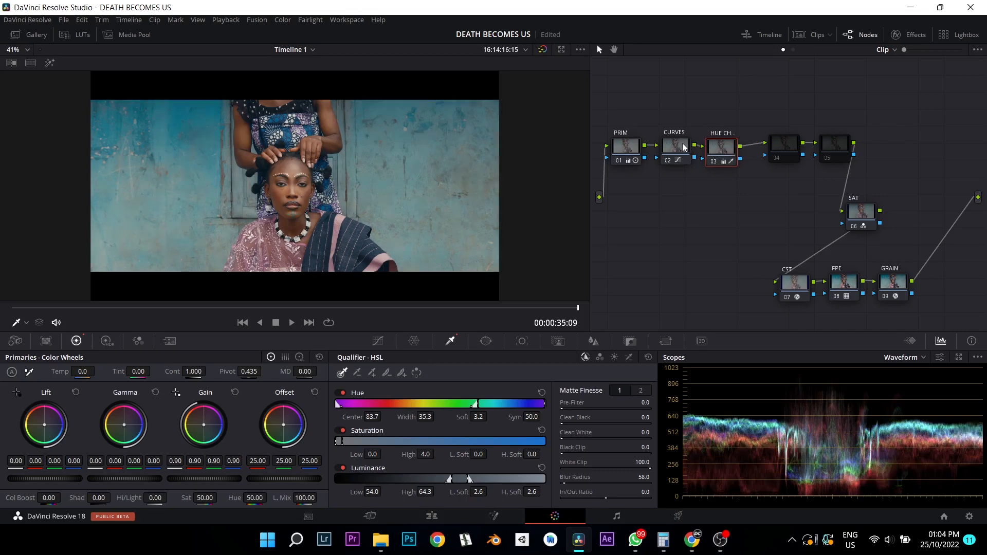
key("ctrl+d")
key("ctrl+d")
key("ctrl+d")
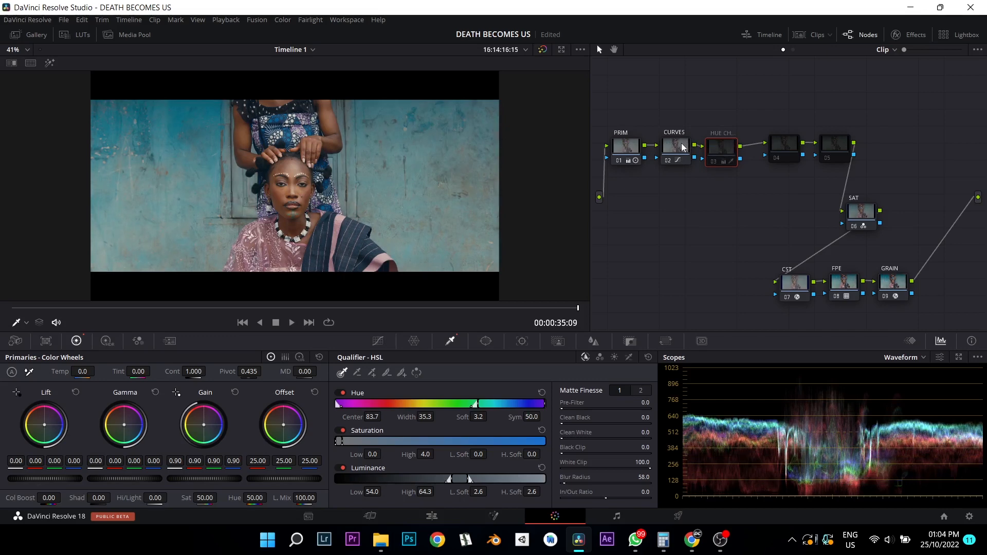
key("ctrl+d")
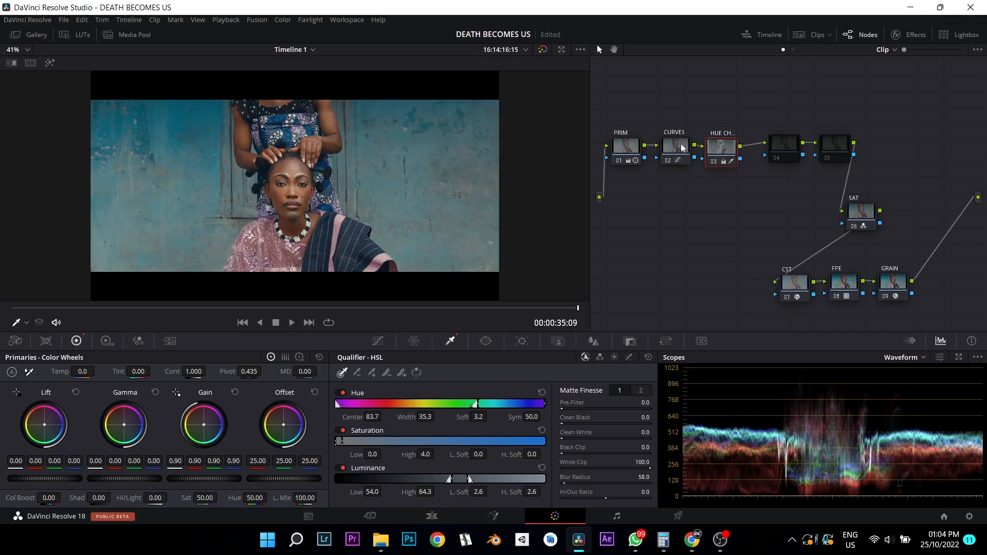
key("ctrl+d")
key("ctrl+d")
key("ctrl+d")
key("ctrl+d")
key("ctrl+d")
key("ctrl+d")
key("ctrl+d")
key("ctrl+d")
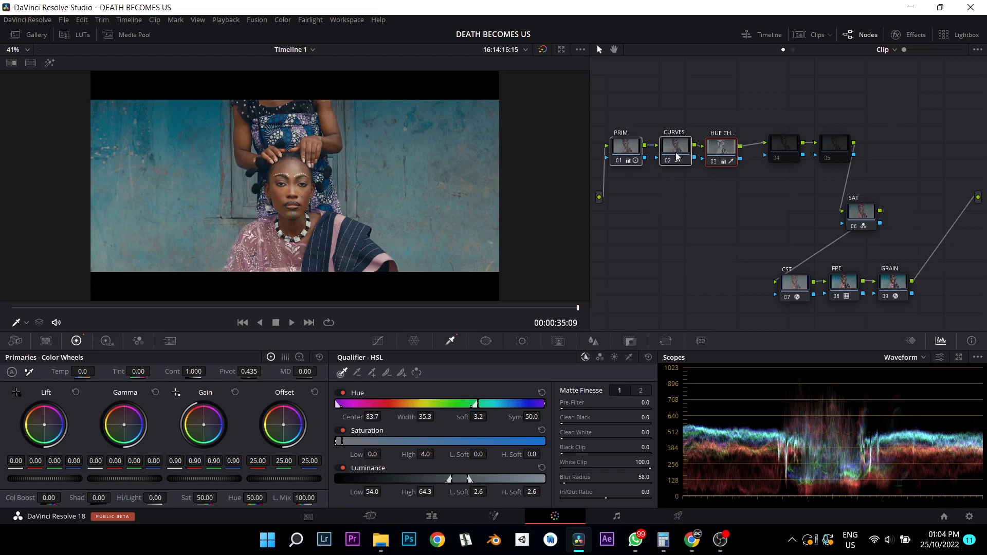
Move the PRIM, CURVES, HUE CHANGE and fourth nodes into an even row in the node graph
left_click_drag(676, 154, 720, 140)
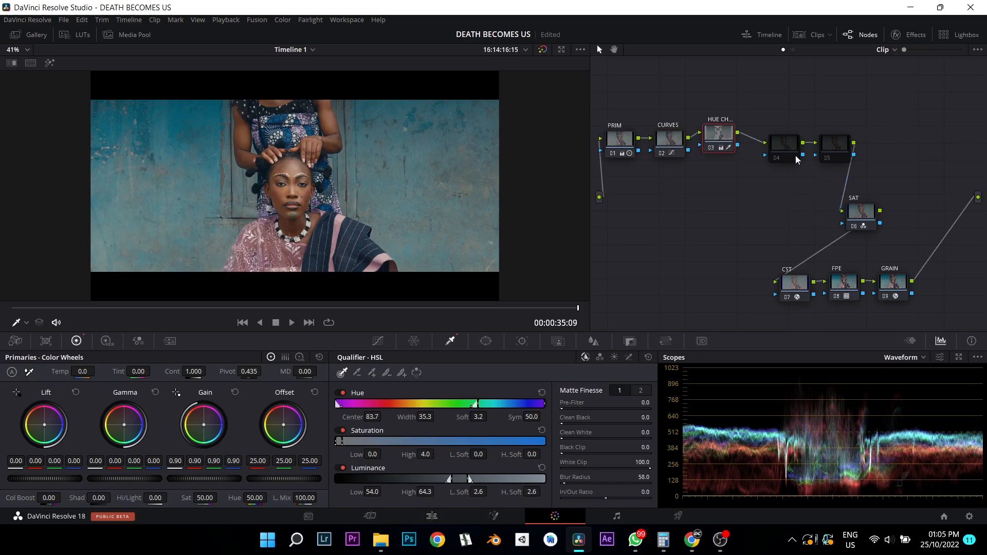
left_click_drag(790, 154, 785, 138)
left_click_drag(714, 143, 711, 148)
left_click(777, 133)
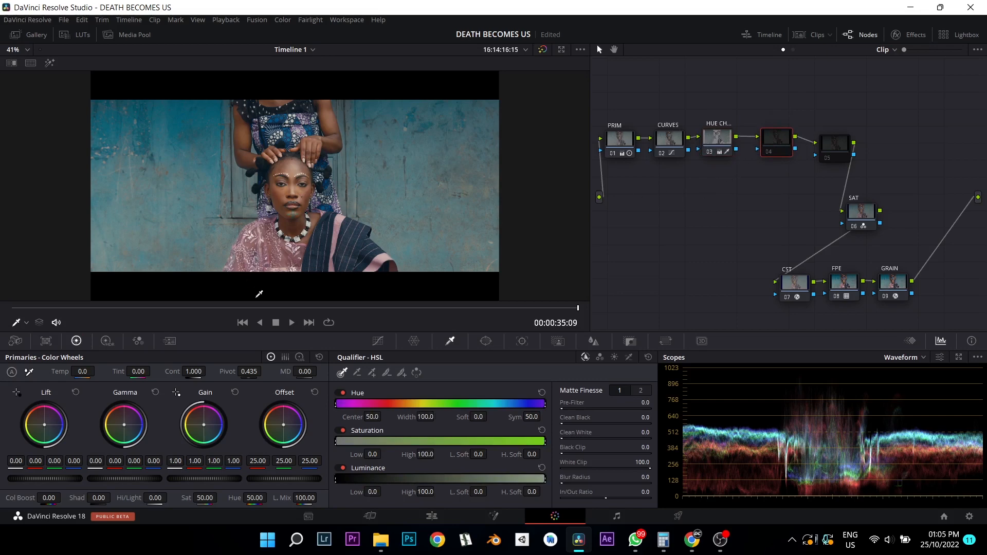
Label the fourth node HUE POP and enable it next to HUE CHANGE
left_click_drag(779, 149, 766, 147)
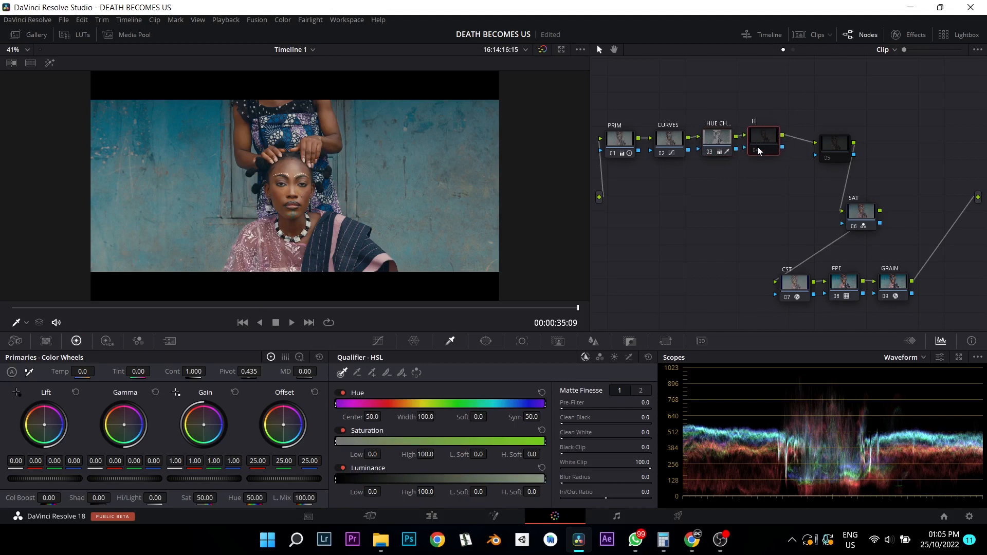
key("Return")
left_click_drag(765, 143, 767, 145)
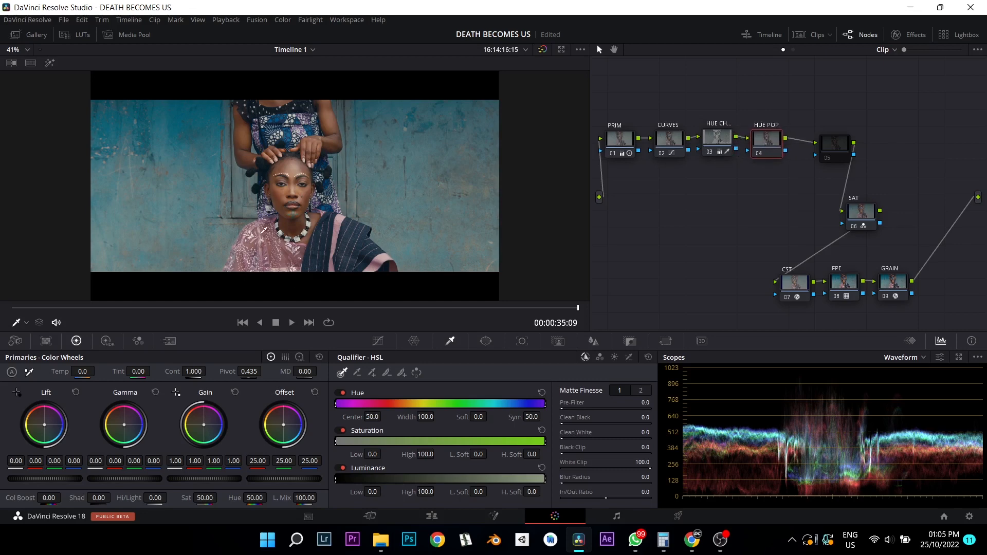
Open the Hue Vs Sat curve for the HUE POP node and sample the woman's pink garment
left_click(418, 343)
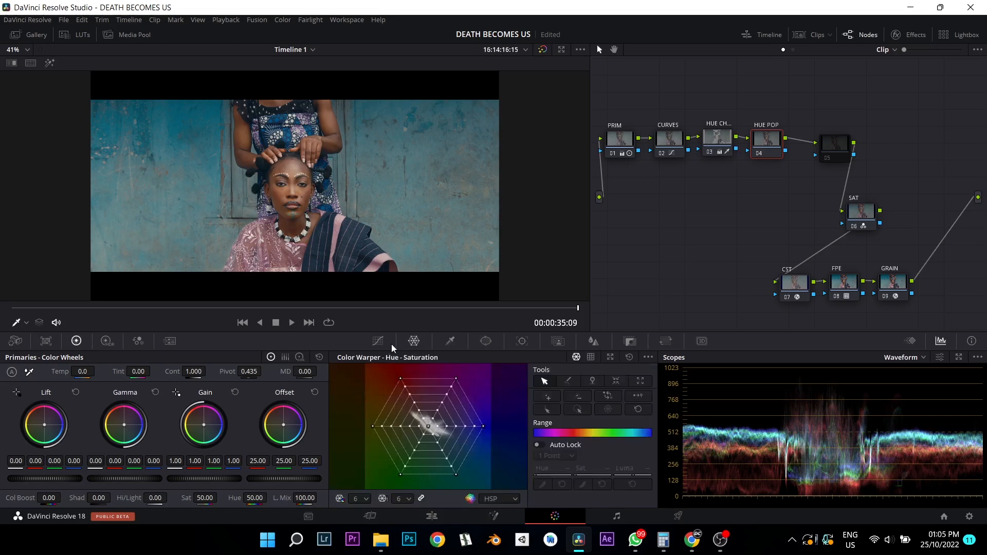
left_click(379, 341)
left_click(535, 356)
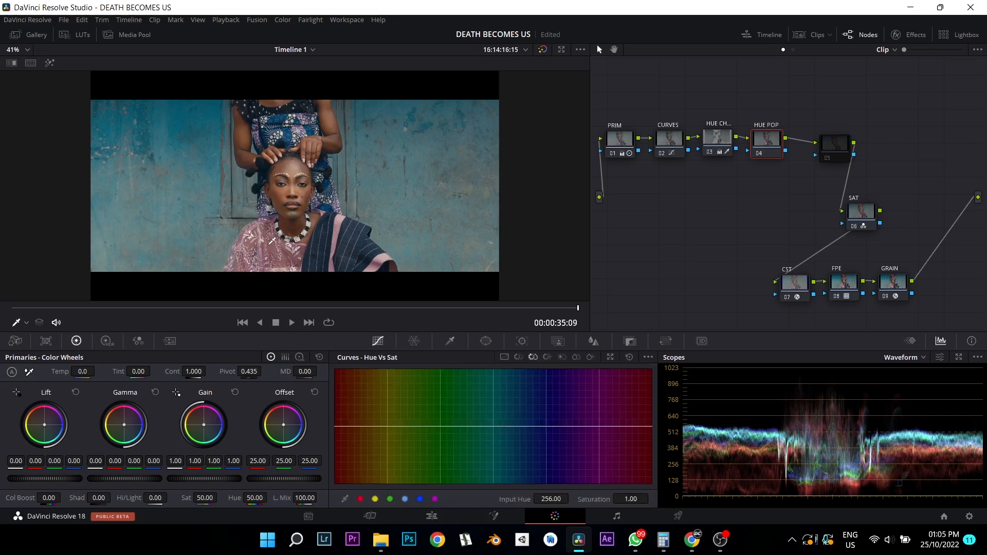
left_click(251, 249)
left_click(279, 252)
left_click_drag(617, 427, 604, 391)
key("ctrl+z")
key("ctrl+z")
Add an anchor beside the magenta range of the Hue Vs Sat curve, raise its saturation to 1.76 and inspect the garment closely
left_click(570, 427)
left_click_drag(600, 426, 600, 382)
scroll(296, 256, "up", 1)
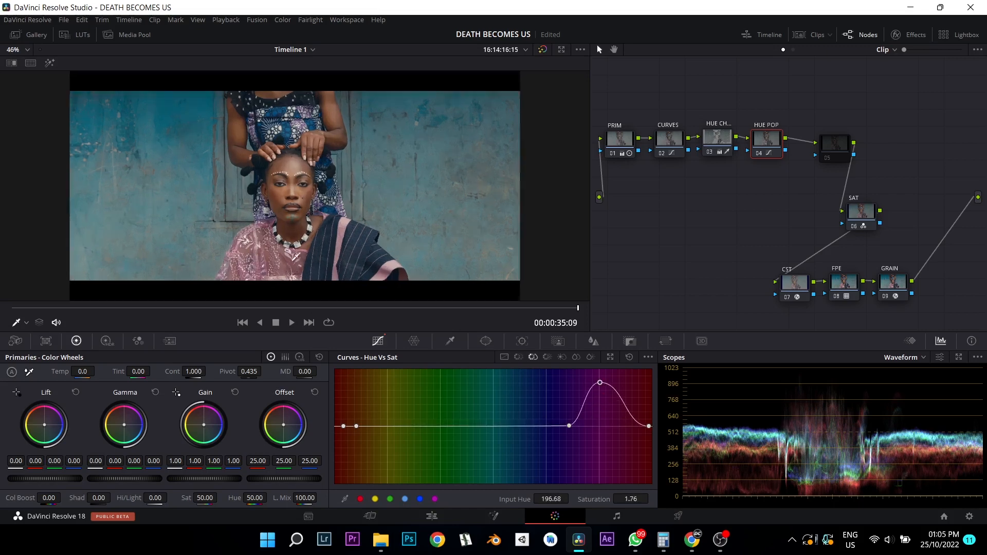
scroll(295, 255, "up", 3)
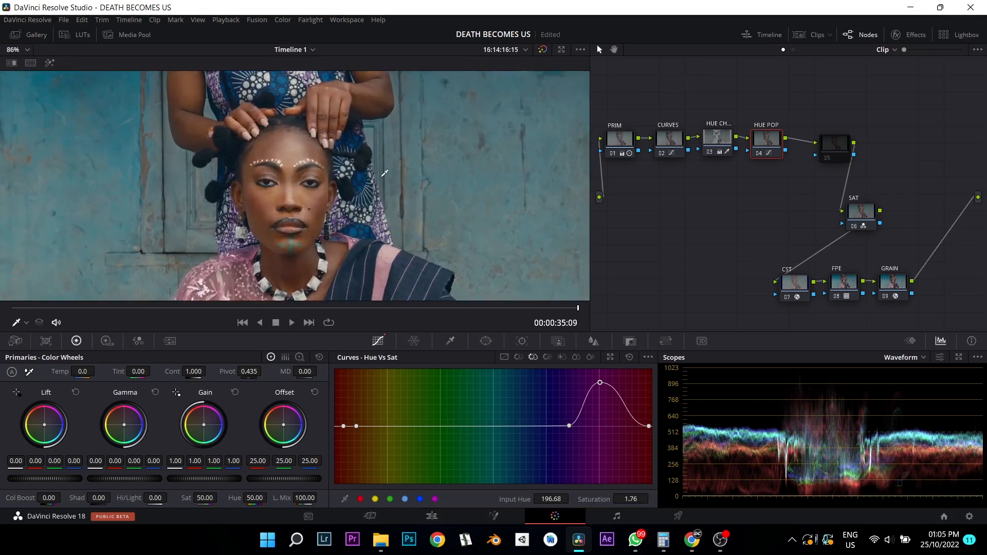
scroll(382, 176, "down", 3)
scroll(384, 173, "down", 5)
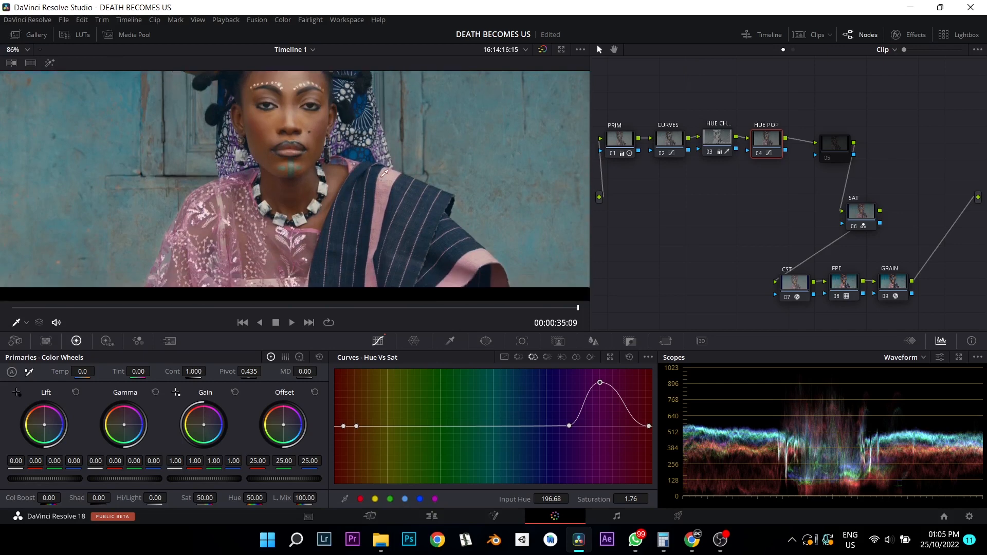
Switch the scope to Vectorscope and settle the magenta curve point at a saturation of 1.64
left_click_drag(608, 387, 609, 415)
left_click(904, 357)
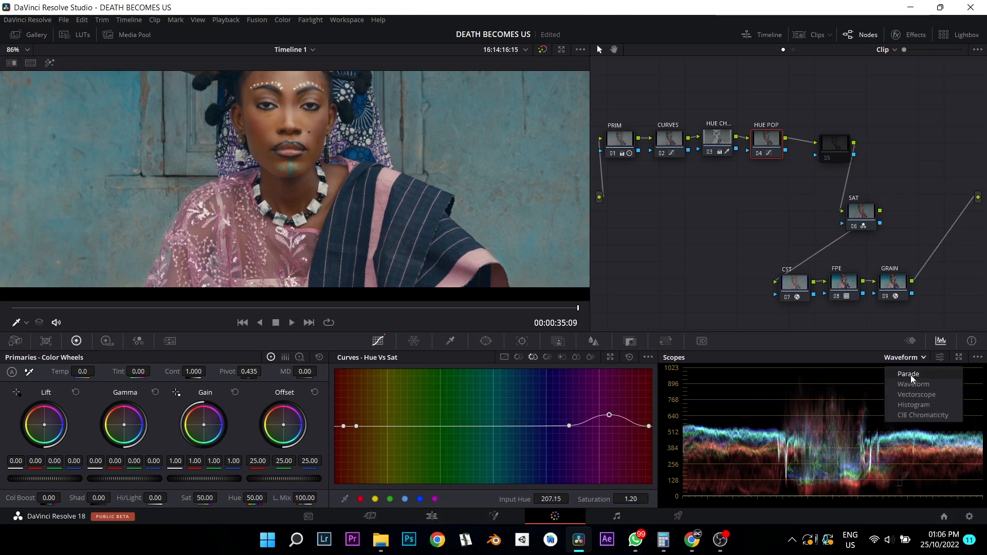
left_click(908, 395)
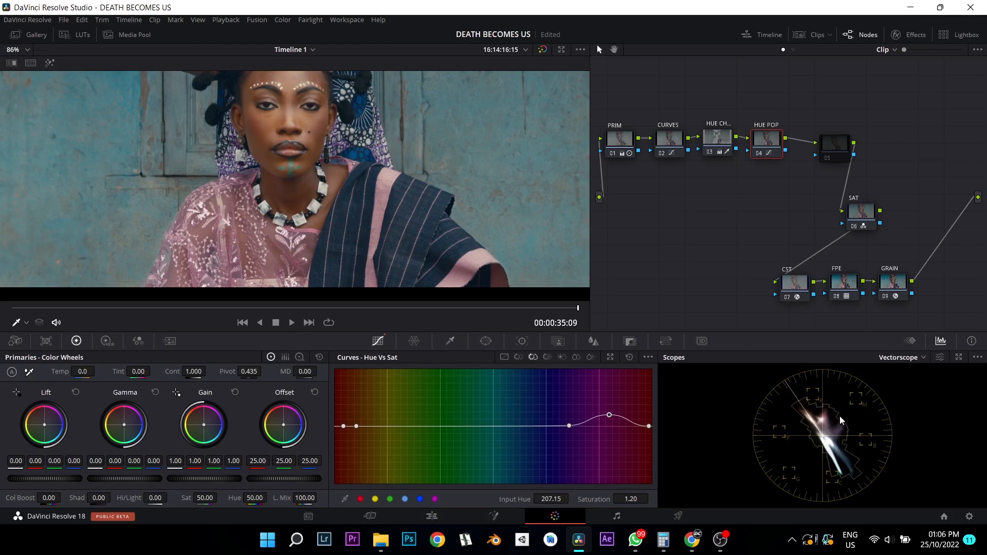
left_click_drag(610, 415, 610, 392)
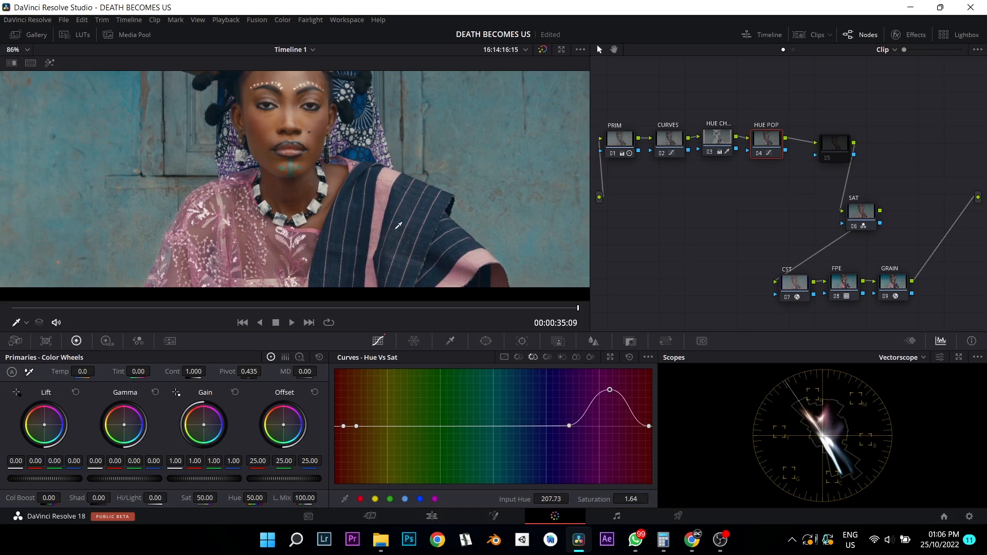
key("shift+z")
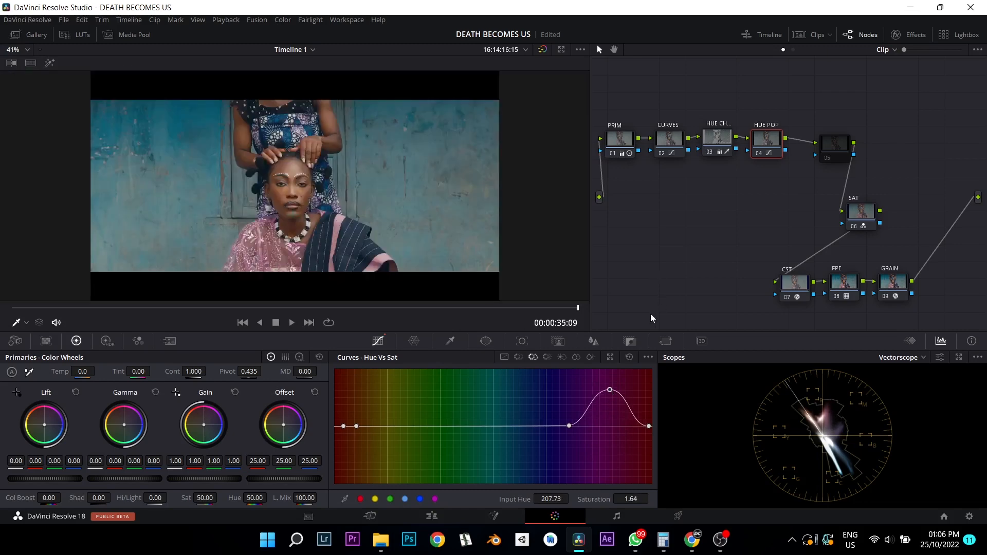
Bypass and re-enable the HUE POP node repeatedly to compare the garment with and without the boost
left_click_drag(771, 143, 765, 144)
key("ctrl+d")
key("ctrl+d")
key("ctrl+d")
key("ctrl+d")
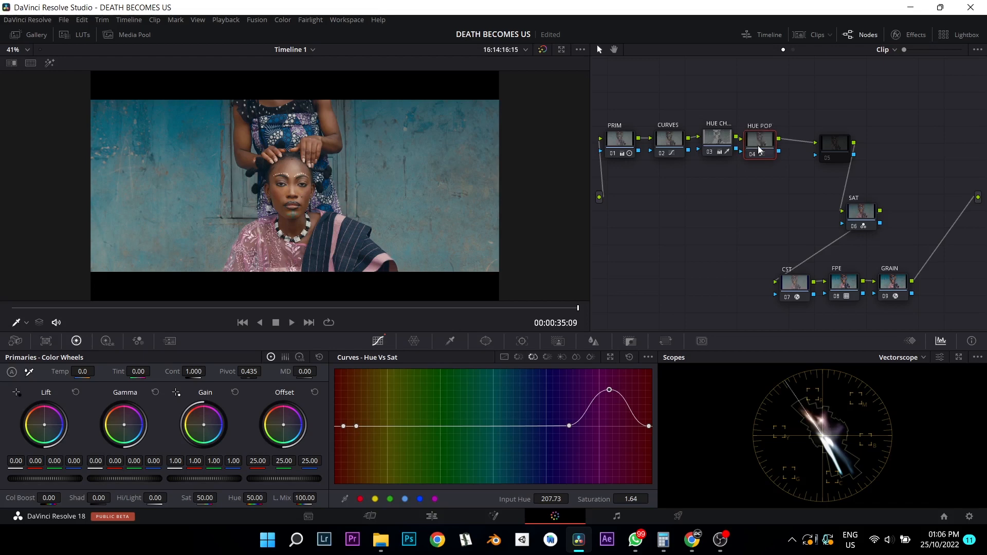
key("ctrl+d")
key("ctrl+d")
Align HUE POP beside HUE CHANGE and delete the unused disabled node after it
left_click_drag(715, 144, 814, 136)
left_click(823, 146)
key("Delete")
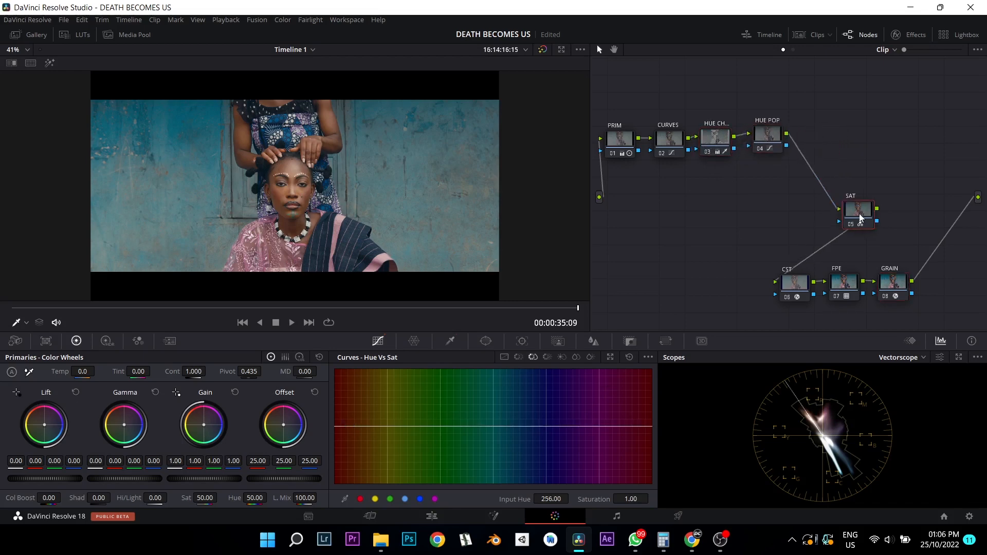
Insert a serial node before CST, place it in the same row and label it VIGNETTE
left_click(787, 297)
key("shift+s")
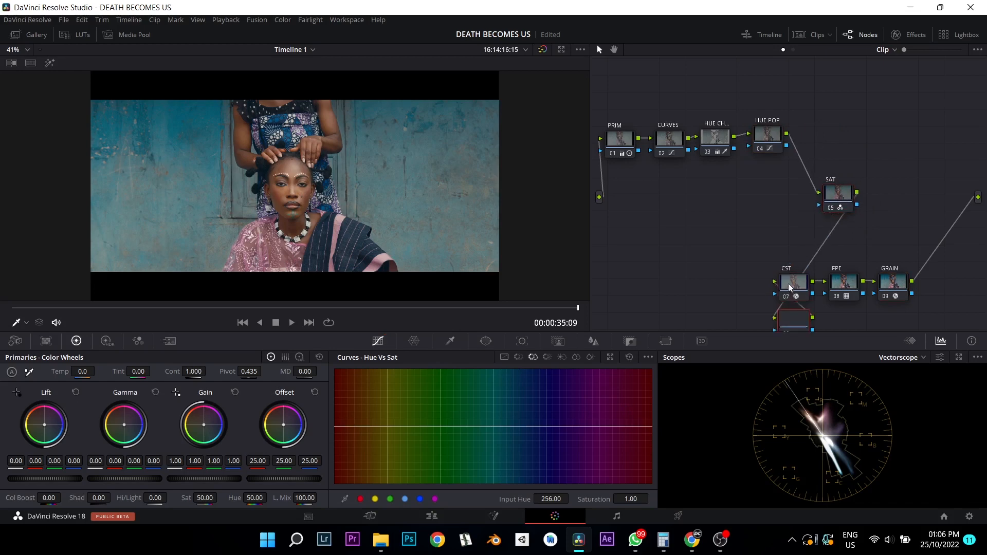
left_click_drag(792, 320, 723, 292)
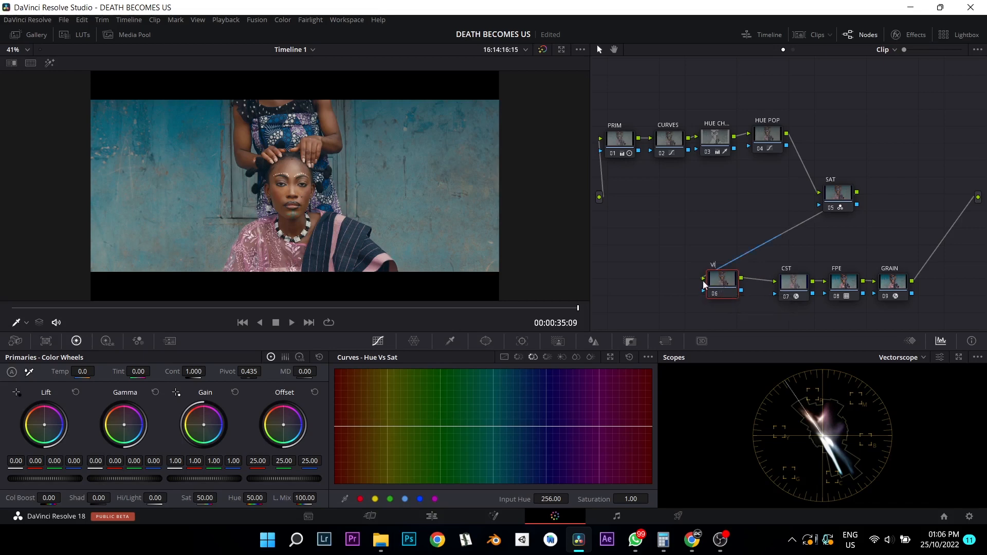
type("VIGNETTE")
key("Return")
Add a circular power window to the VIGNETTE node and move it outside the frame
left_click(485, 344)
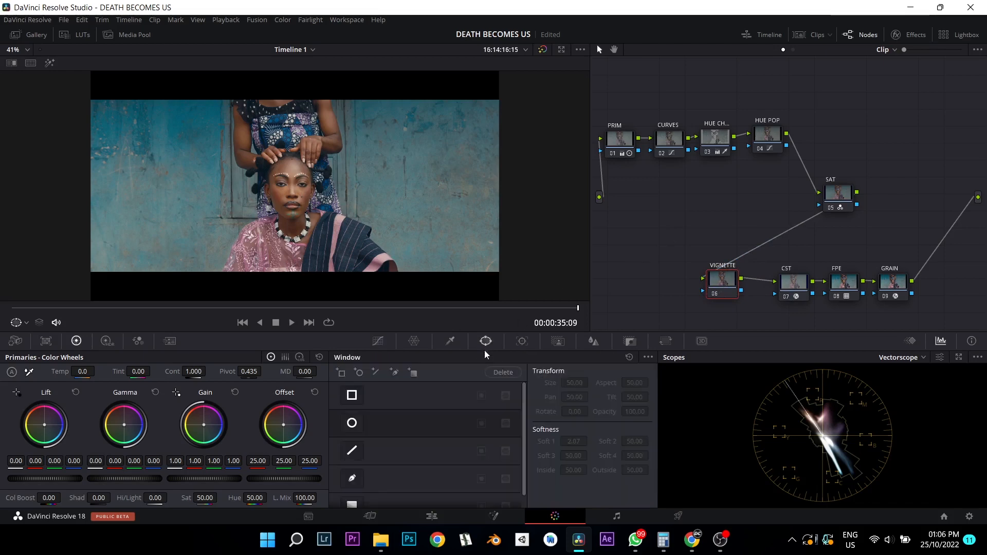
left_click(353, 424)
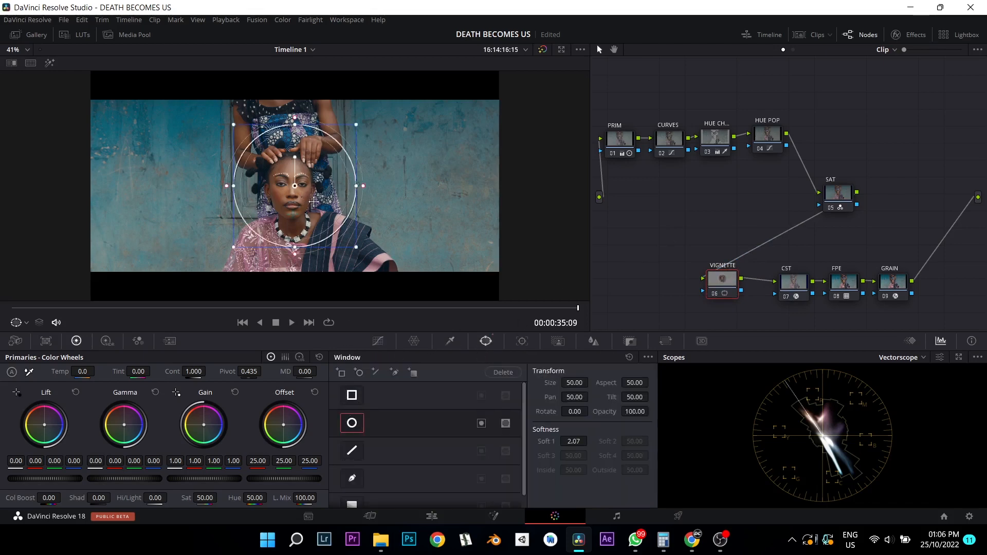
left_click_drag(309, 199, 615, 183)
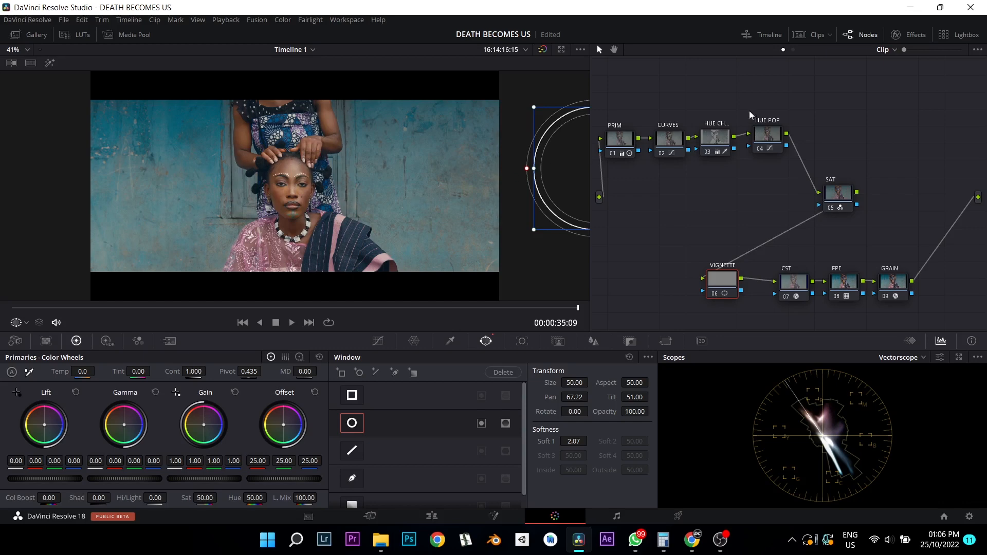
Bypass and re-enable the HUE CHANGE node to compare the wall, dismissing the incoming message notification
left_click(709, 143)
left_click(711, 152)
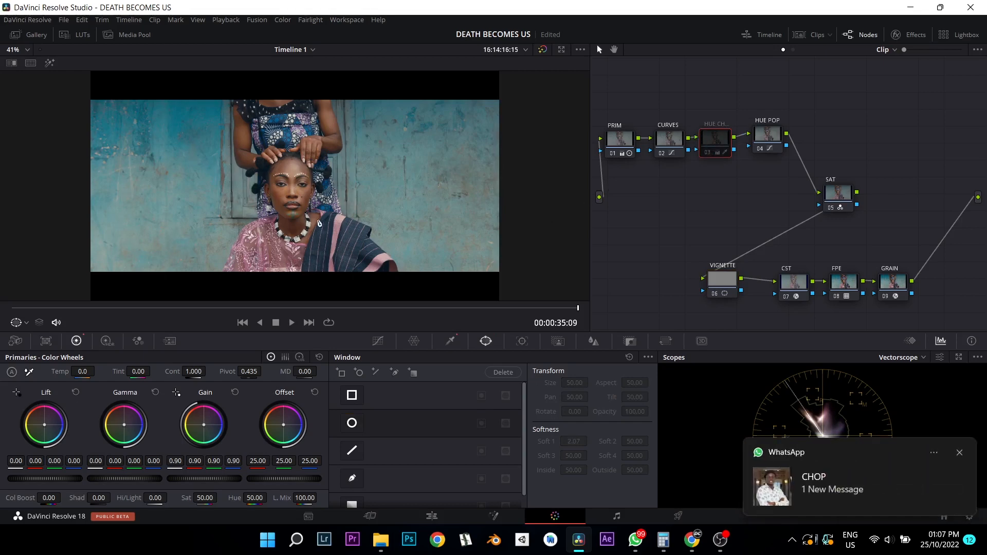
left_click(959, 452)
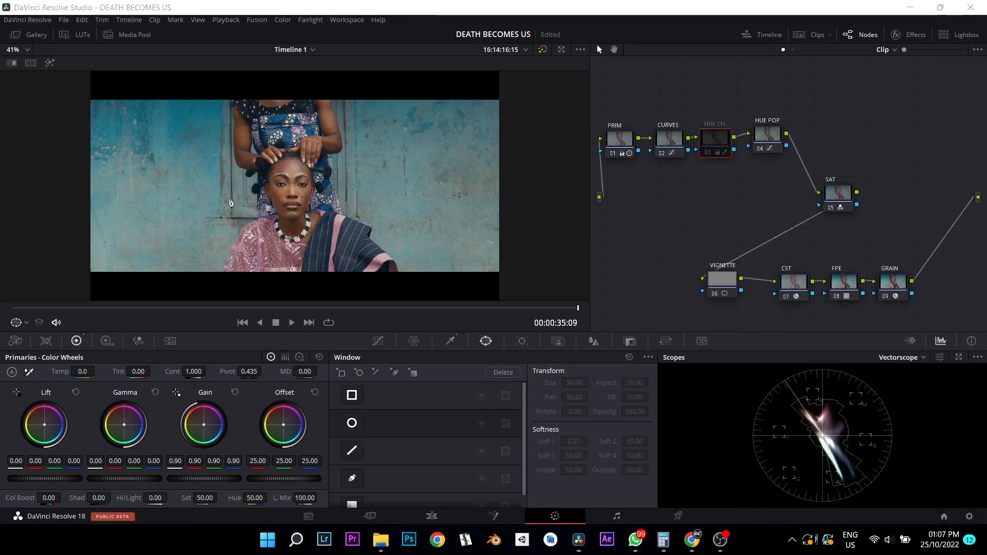
left_click(711, 154)
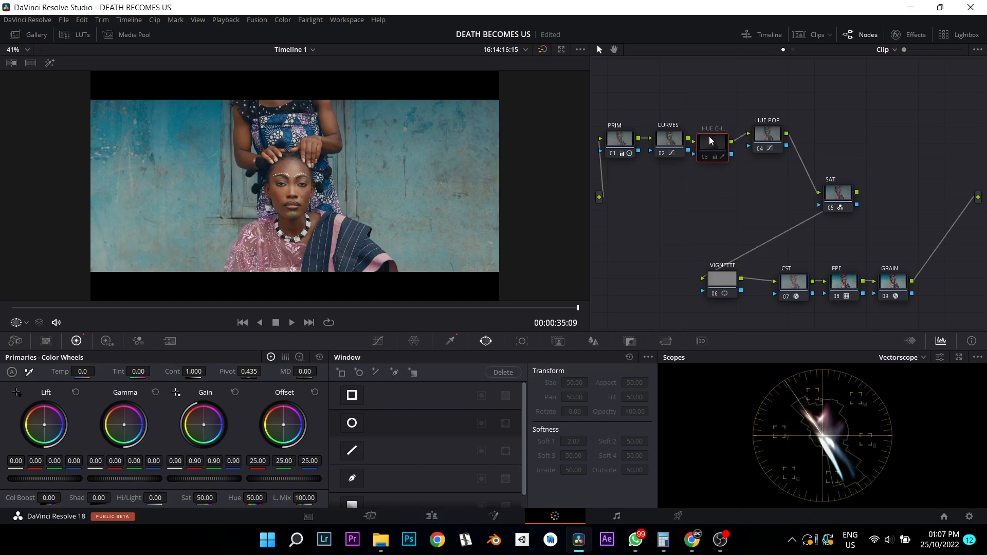
Shape the VIGNETTE window into a diagonal ellipse over the woman, rotated to -43.91, with Size 56.04 and Aspect 31.05
left_click(723, 283)
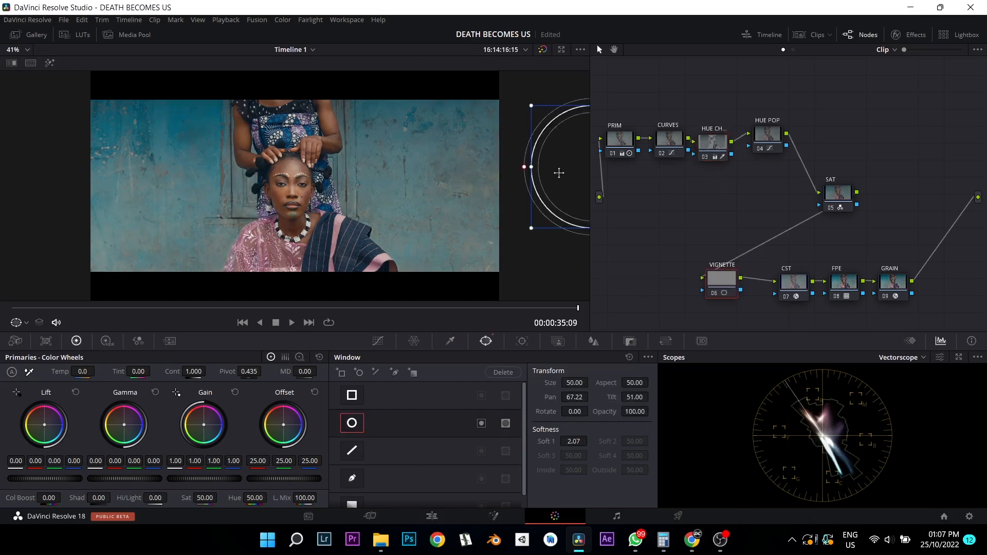
left_click_drag(560, 170, 244, 191)
left_click_drag(275, 161, 252, 163)
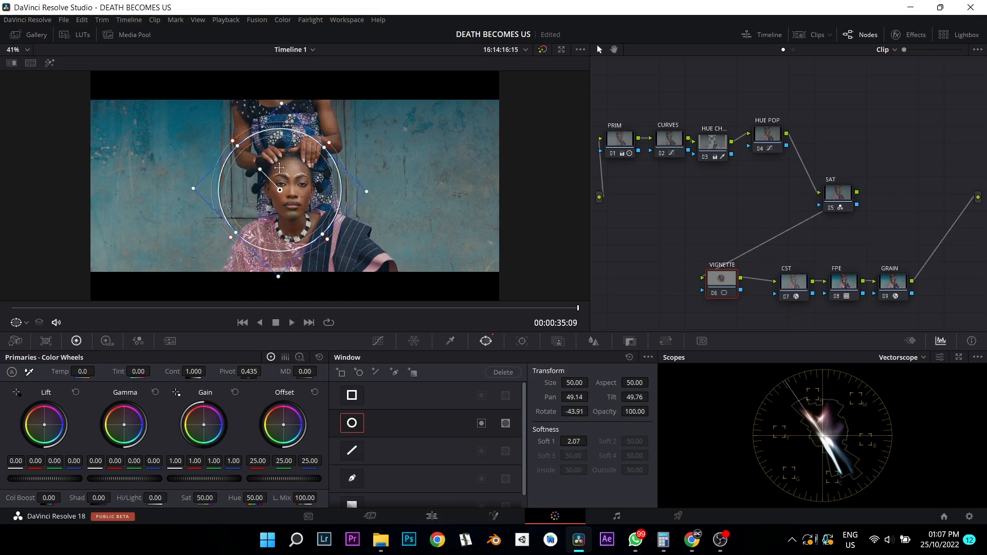
left_click_drag(324, 238, 393, 263)
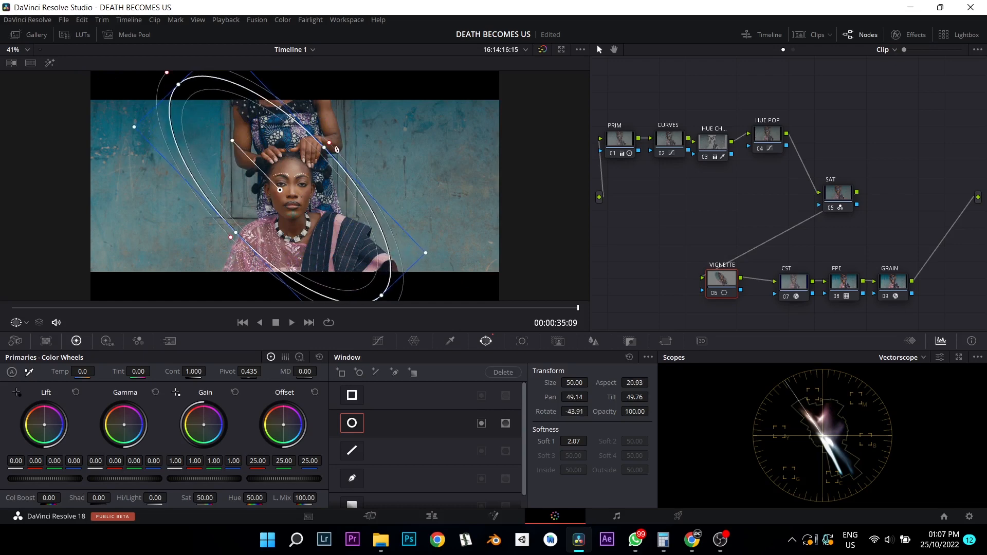
left_click_drag(324, 147, 356, 115)
Feather the ellipse with Soft 1 at 41.69 and recentre it at Pan 49.88, Tilt 50.24
left_click(573, 442)
left_click_drag(573, 442, 817, 414)
mouse_move(612, 446)
left_mouse_down()
mouse_move(684, 456)
mouse_move(598, 451)
mouse_move(609, 441)
left_mouse_up()
mouse_move(329, 222)
left_mouse_down()
mouse_move(355, 217)
mouse_move(344, 213)
left_mouse_up()
Invert the VIGNETTE window and adjust its Soft 1 to 31.65 while checking the mask in highlight view
key("shift+h")
left_click(482, 423)
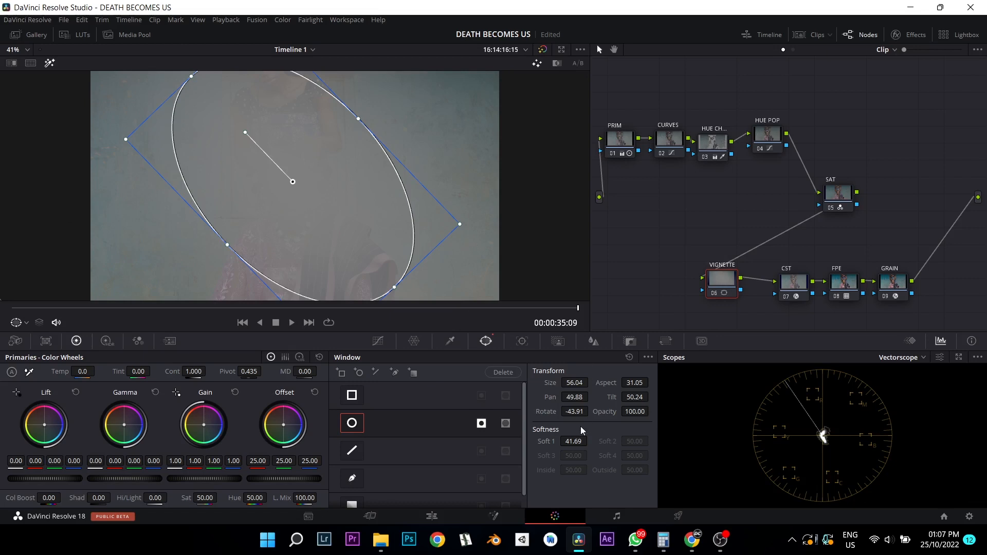
left_click_drag(573, 441, 64, 456)
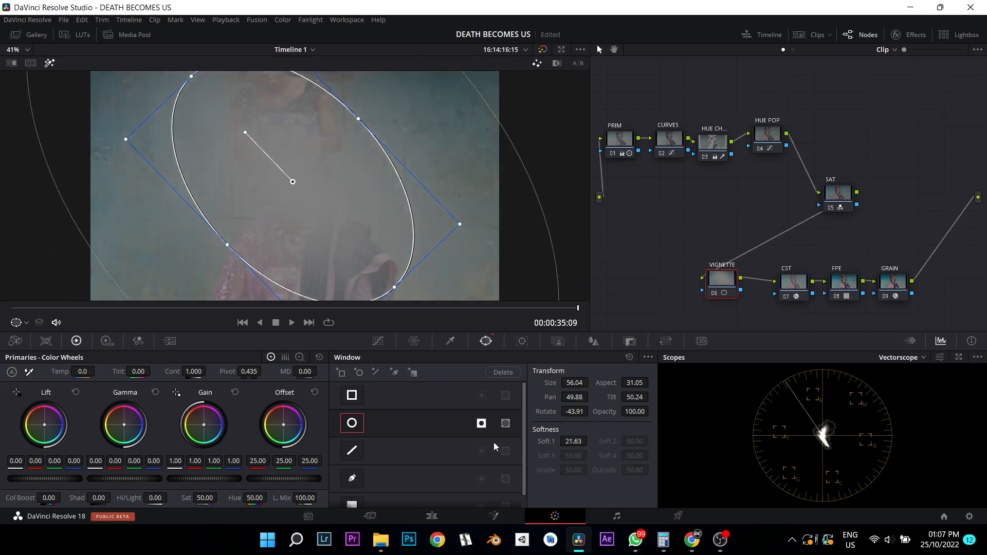
left_click_drag(563, 440, 806, 441)
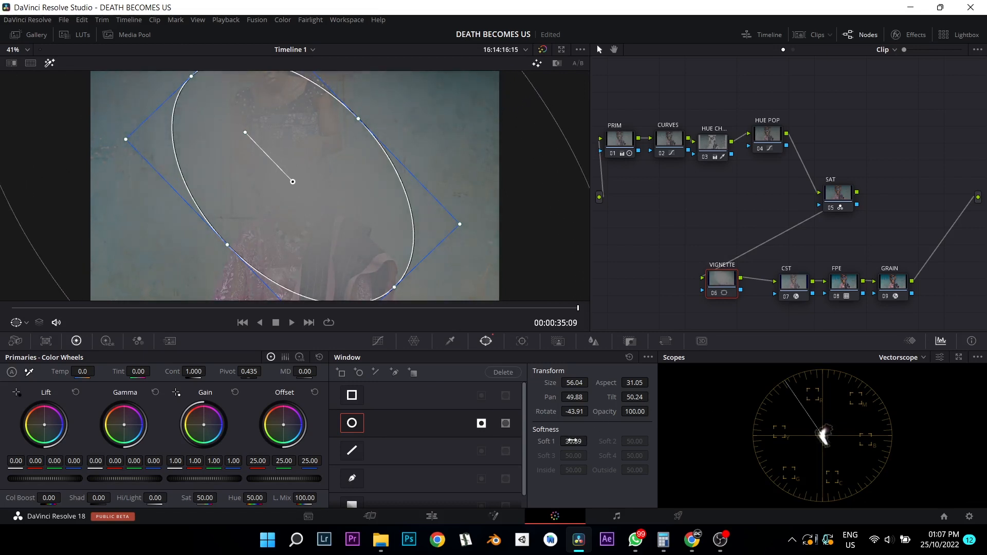
left_click_drag(572, 440, 581, 435)
key("shift+h")
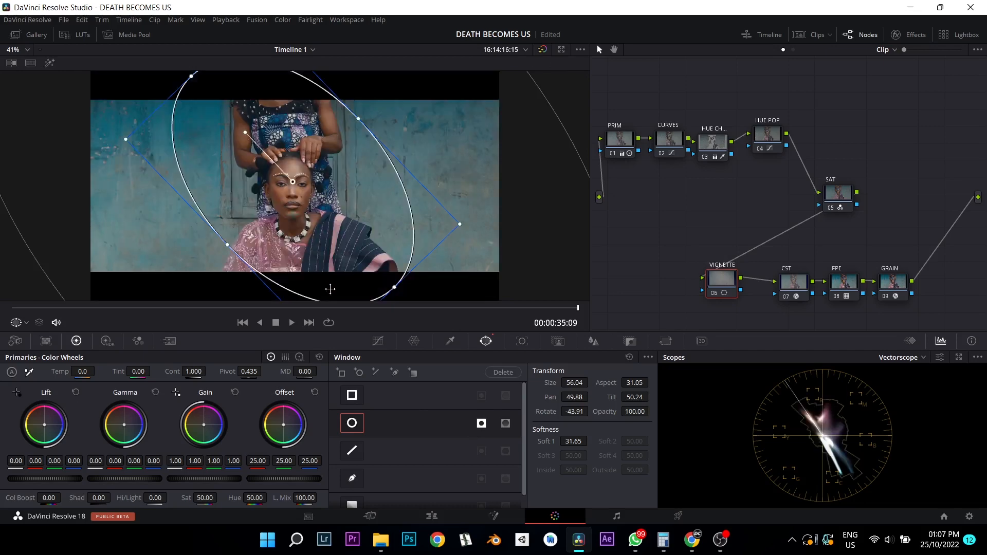
Darken the vignette with Offset 17.25, then shift and narrow the ellipse with Soft 1 at 27.55
mouse_move(285, 479)
left_mouse_down()
mouse_move(260, 479)
mouse_move(285, 478)
mouse_move(273, 479)
left_mouse_up()
left_click_drag(363, 235, 360, 228)
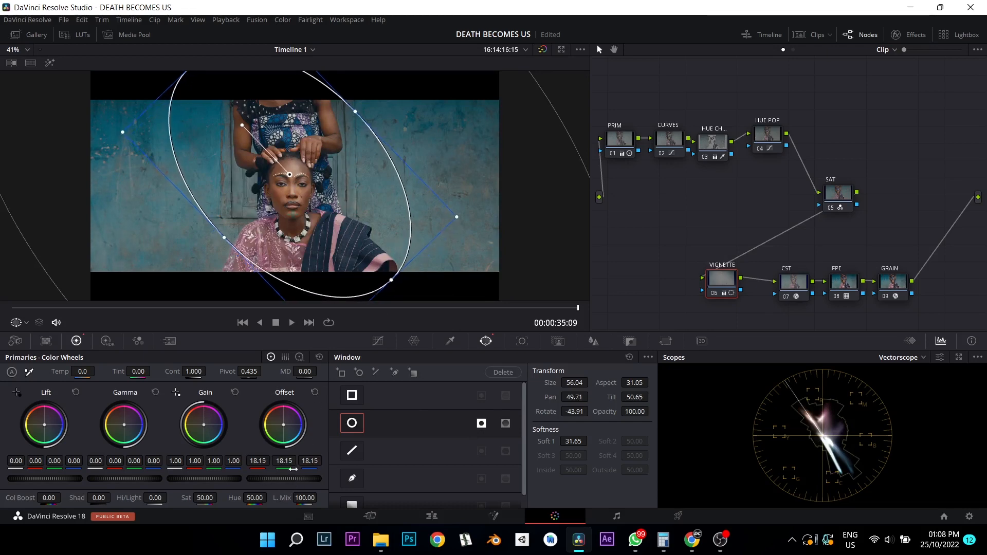
left_click_drag(293, 479, 288, 479)
left_click_drag(576, 450, 563, 451)
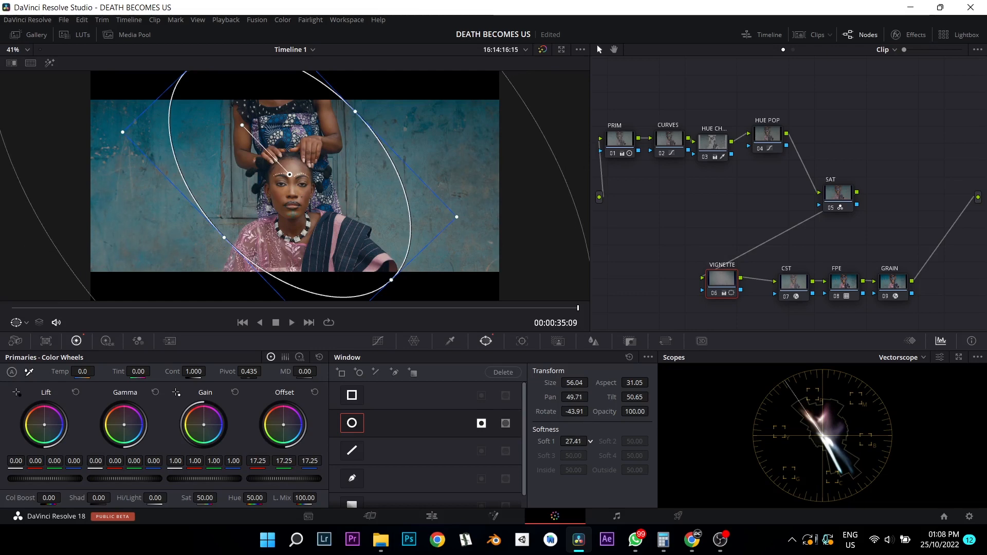
left_click_drag(457, 216, 435, 221)
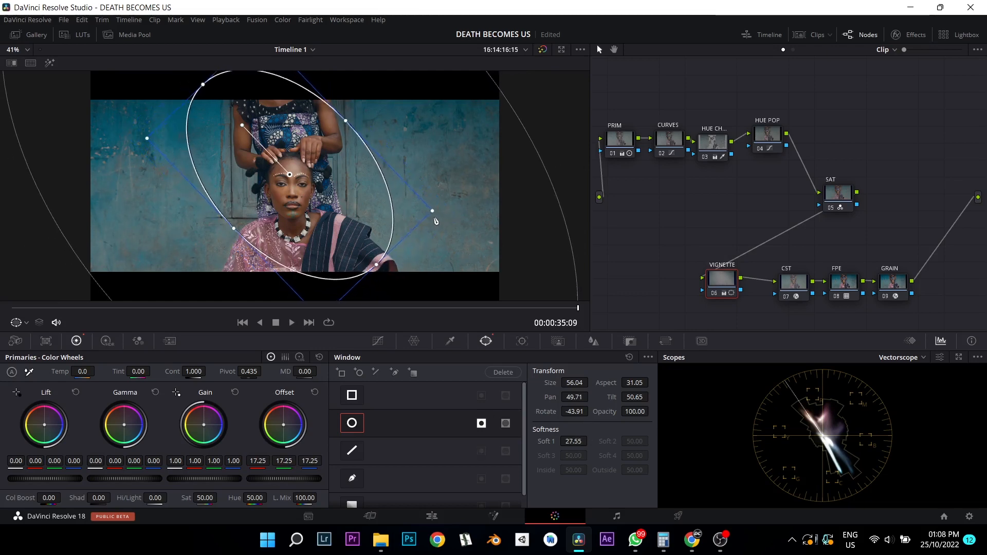
Hide the window outline and toggle the VIGNETTE node off and on to compare the darkened edges
left_click(379, 341)
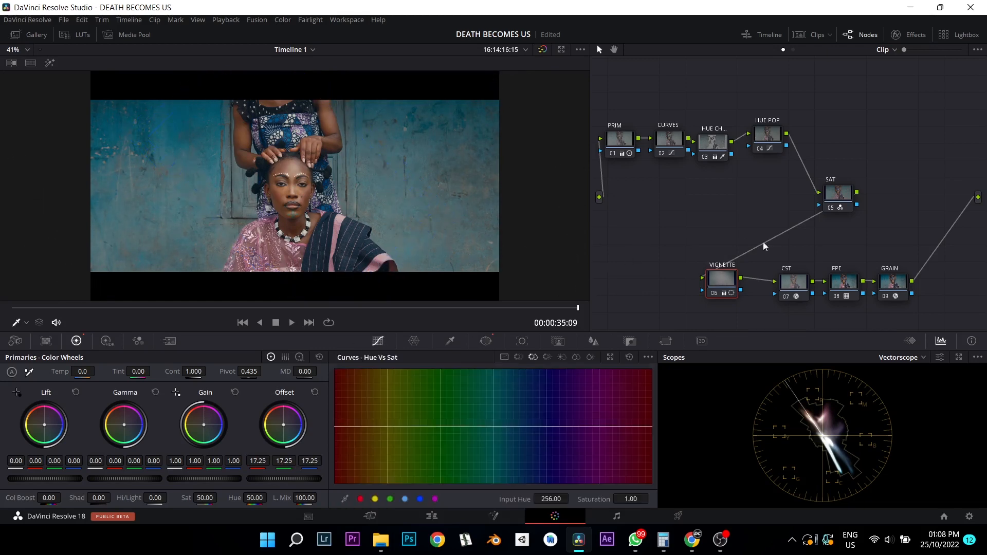
left_click_drag(720, 284, 718, 283)
key("ctrl+d")
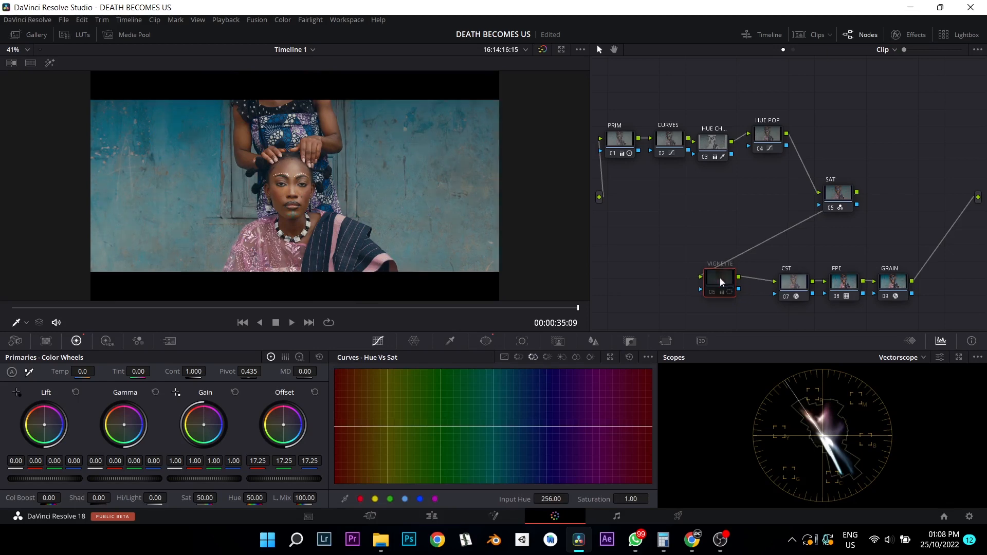
key("ctrl+d")
key("ctrl+d")
key("ctrl+d")
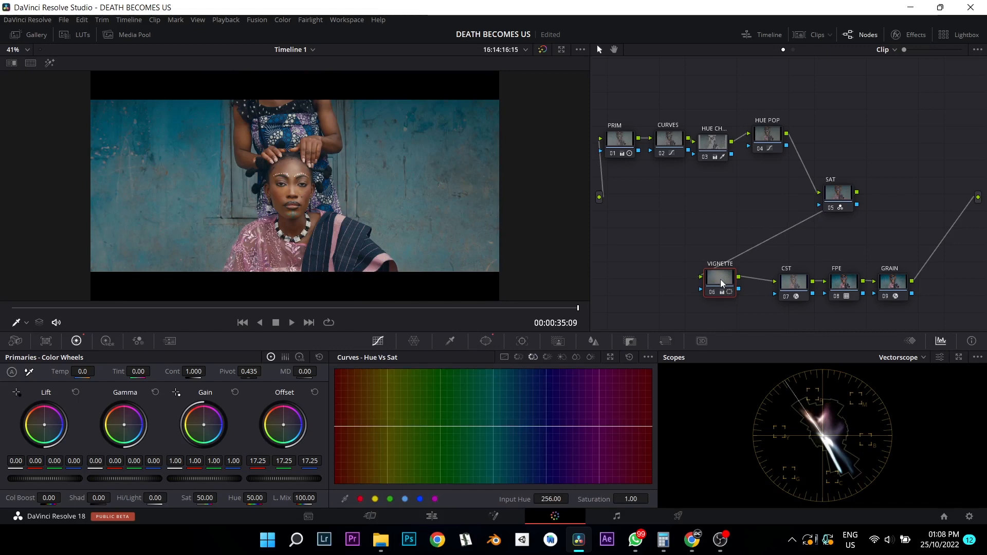
key("ctrl+d")
key("ctrl+d")
key("ctrl+d")
key("ctrl+d")
key("ctrl+d")
key("ctrl+d")
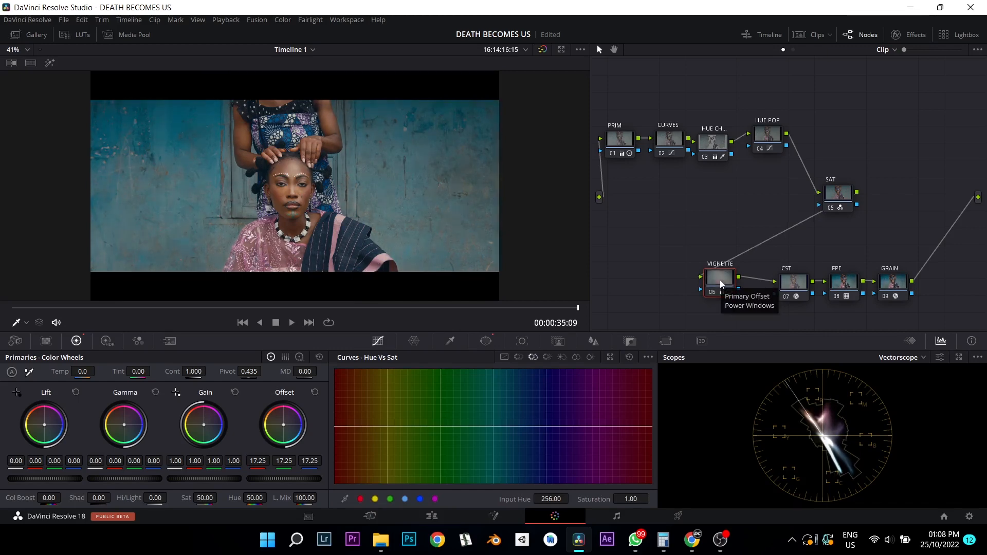
key("ctrl+d")
key("ctrl+d")
Move VIGNETTE closer to CST and insert an empty serial node before it
left_click_drag(718, 283, 724, 280)
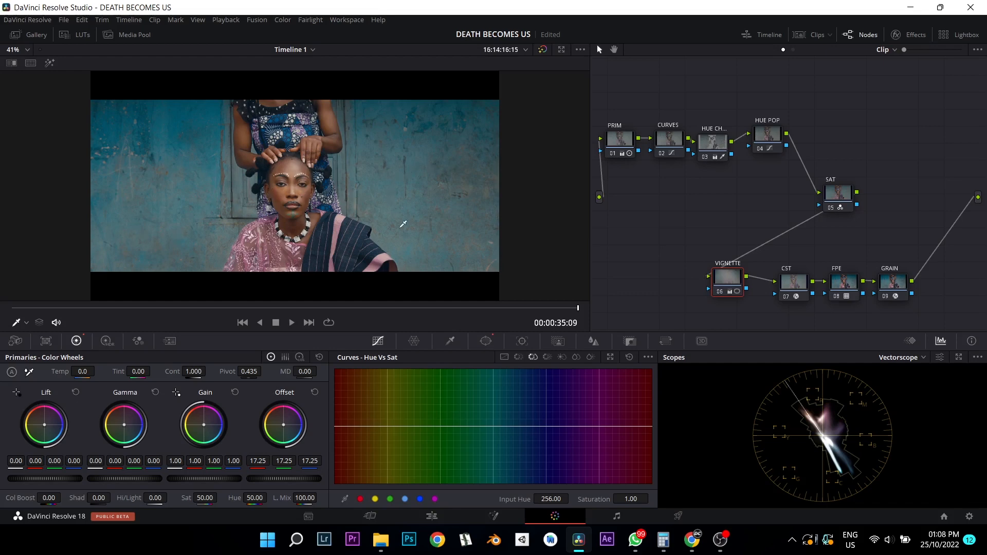
mouse_move(727, 277)
left_mouse_down()
mouse_move(745, 282)
mouse_move(732, 283)
left_mouse_up()
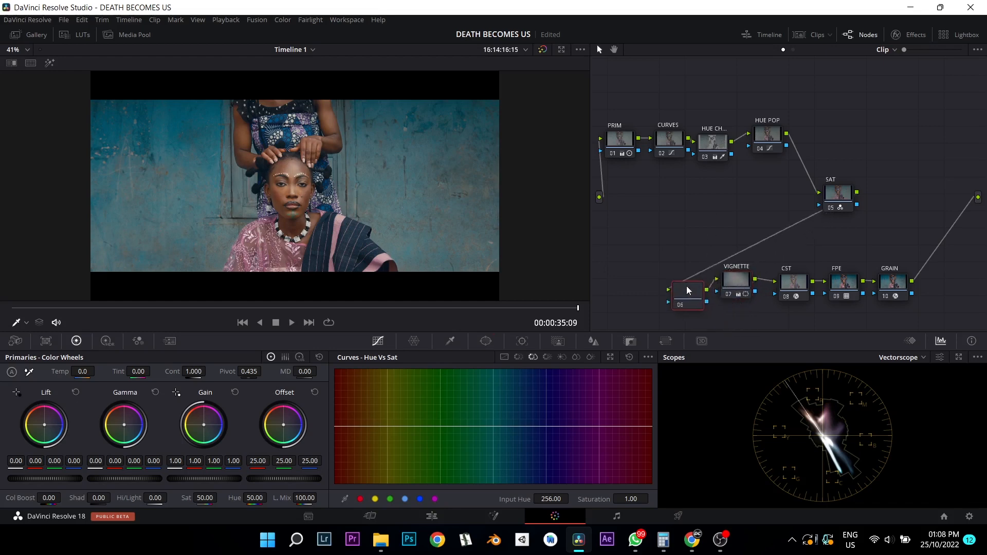
Label the empty node before VIGNETTE as LIGHT SHAPE and place it close to VIGNETTE
key("shift+s")
left_click_drag(678, 283, 679, 282)
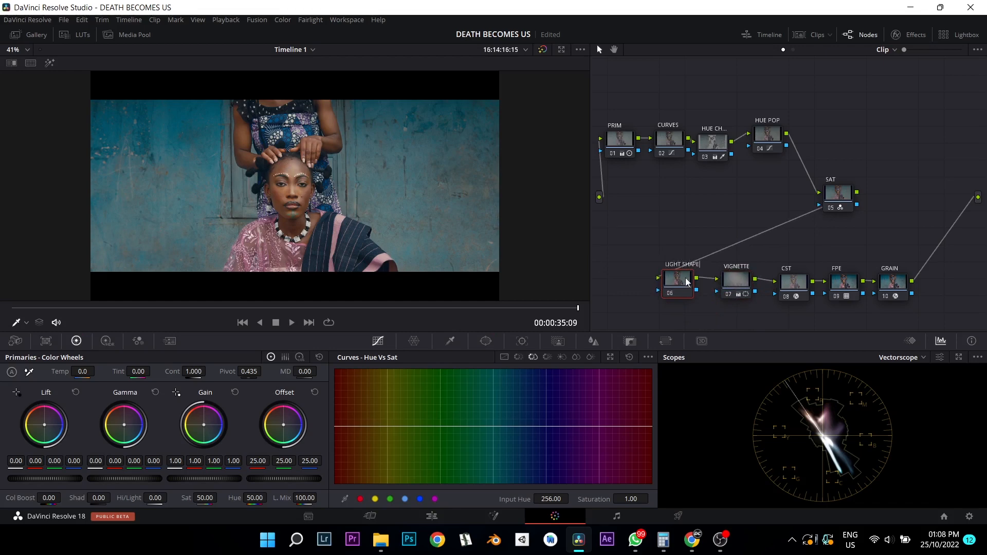
key("Return")
left_click_drag(678, 287, 686, 284)
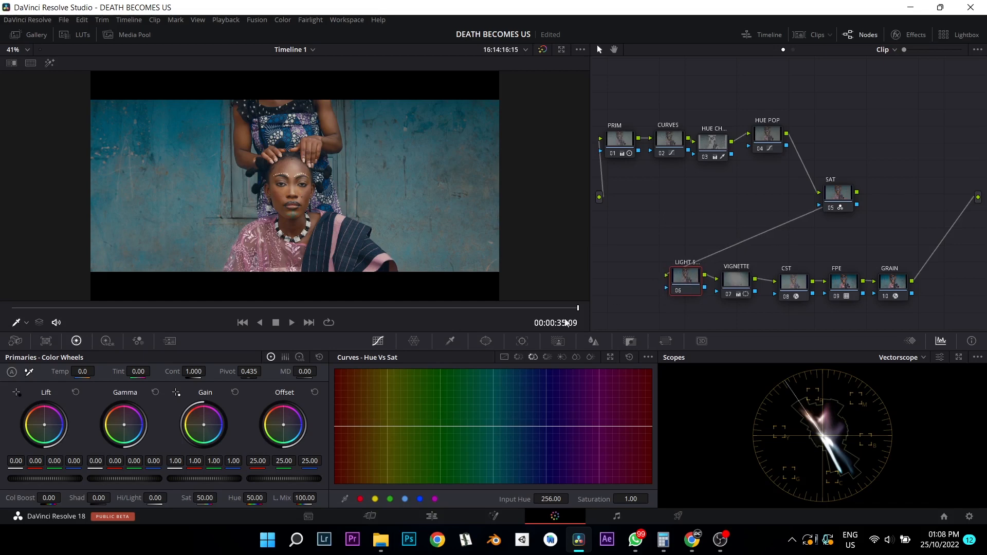
Add a rectangular window to LIGHT SHAPE and stretch it over the frame from the seated woman's face to beyond the right edge
left_click(486, 341)
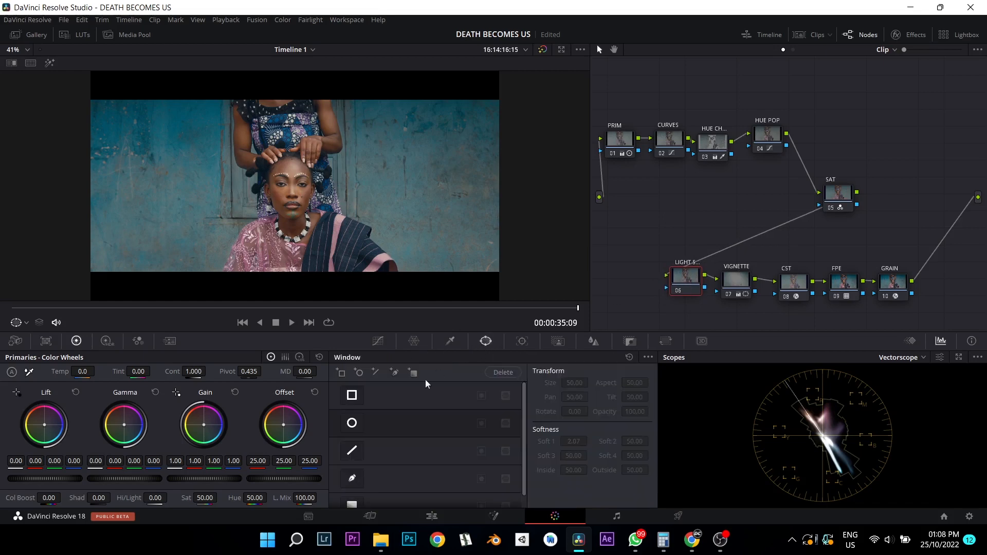
left_click(354, 399)
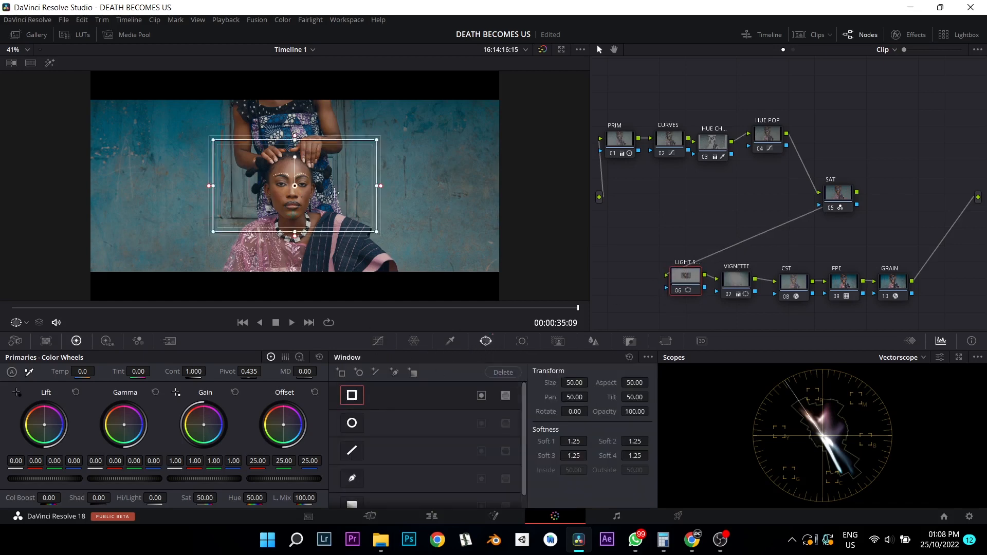
left_click_drag(334, 192, 427, 189)
left_click_drag(383, 228, 385, 309)
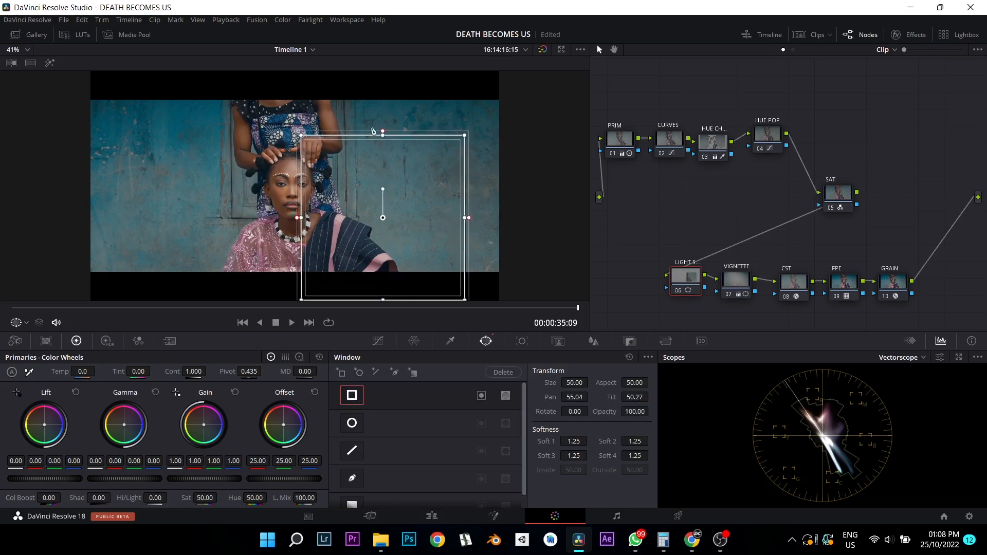
left_click_drag(383, 137, 383, 66)
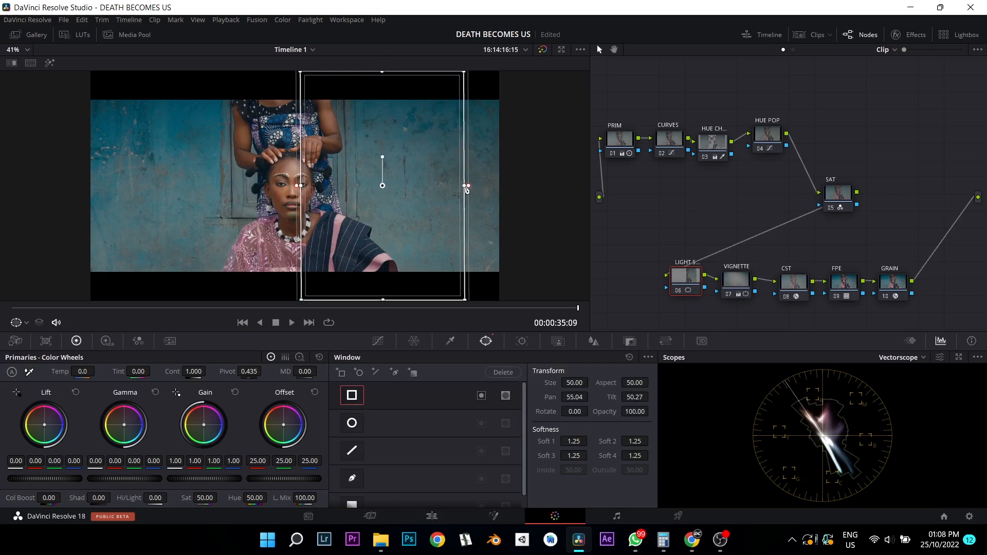
left_click_drag(466, 188, 529, 187)
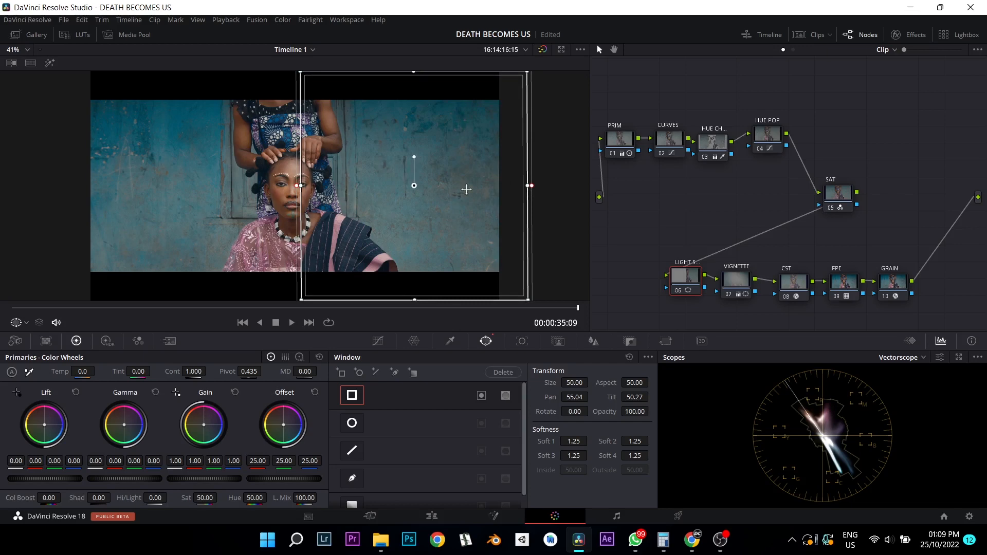
Soften the window's left edge to Soft 1 4.39 while checking the mask in highlight view
key("shift+h")
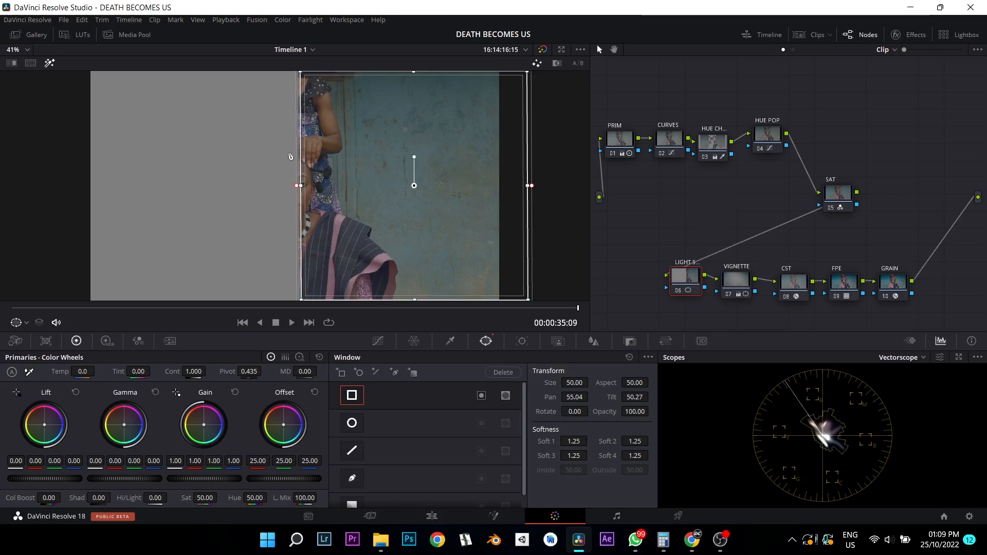
left_click_drag(297, 186, 285, 189)
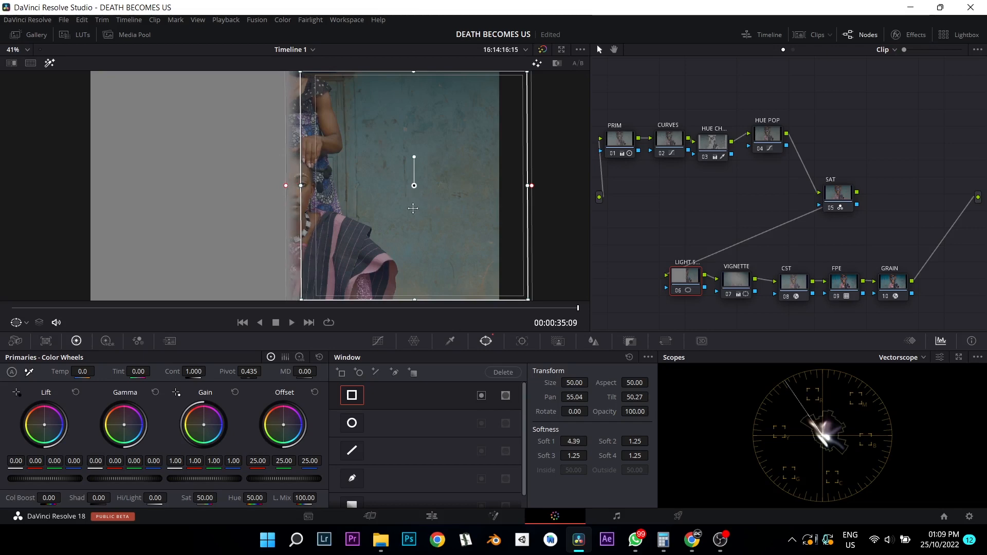
key("shift+h")
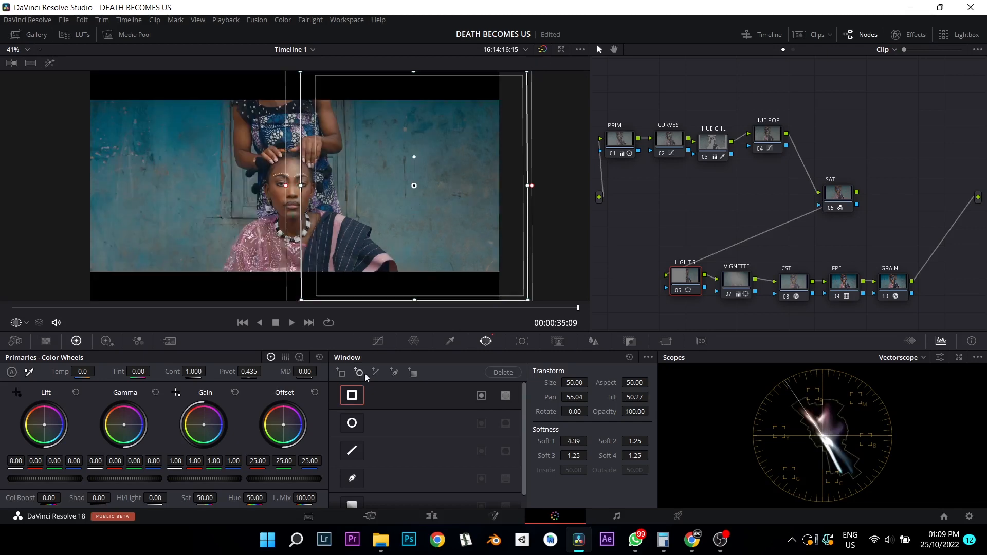
Darken the windowed side with Offset 22.10 and raise the window's Soft 1 to 9.55
left_click(378, 342)
mouse_move(278, 479)
left_mouse_down()
mouse_move(208, 479)
mouse_move(287, 479)
left_mouse_up()
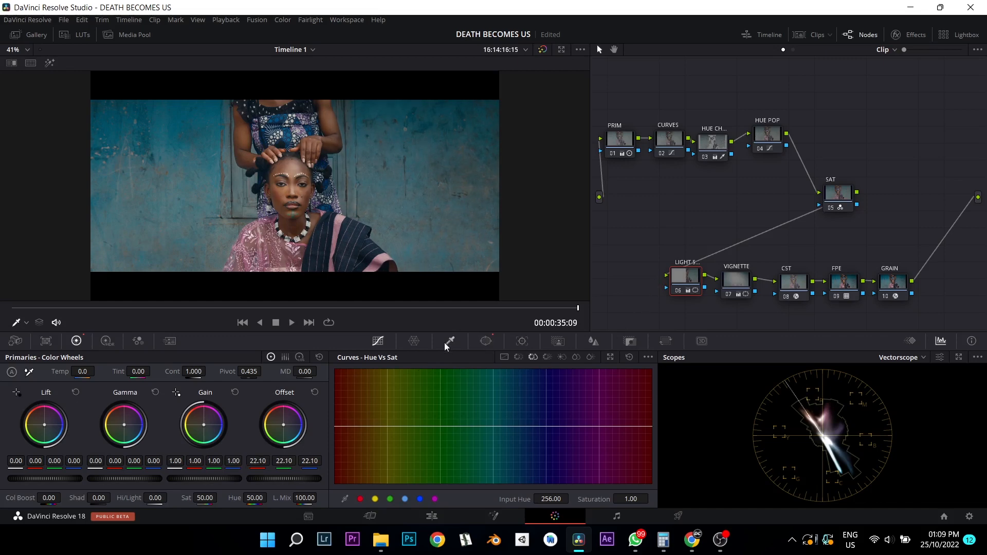
left_click(486, 342)
left_click_drag(577, 440, 590, 441)
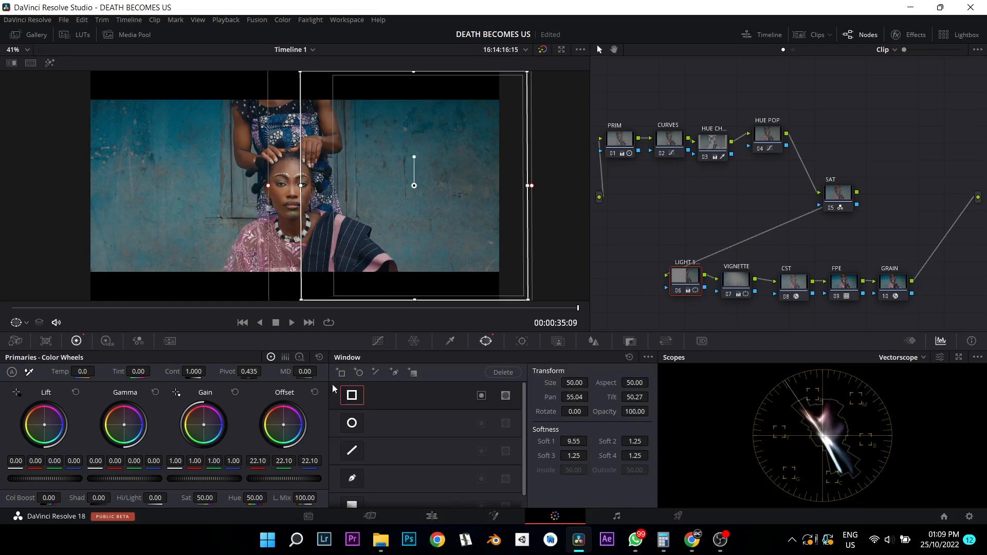
Hide the window outline and toggle LIGHT SHAPE off and on to compare the shading on the face up close
left_click(381, 343)
scroll(338, 181, "up", 4)
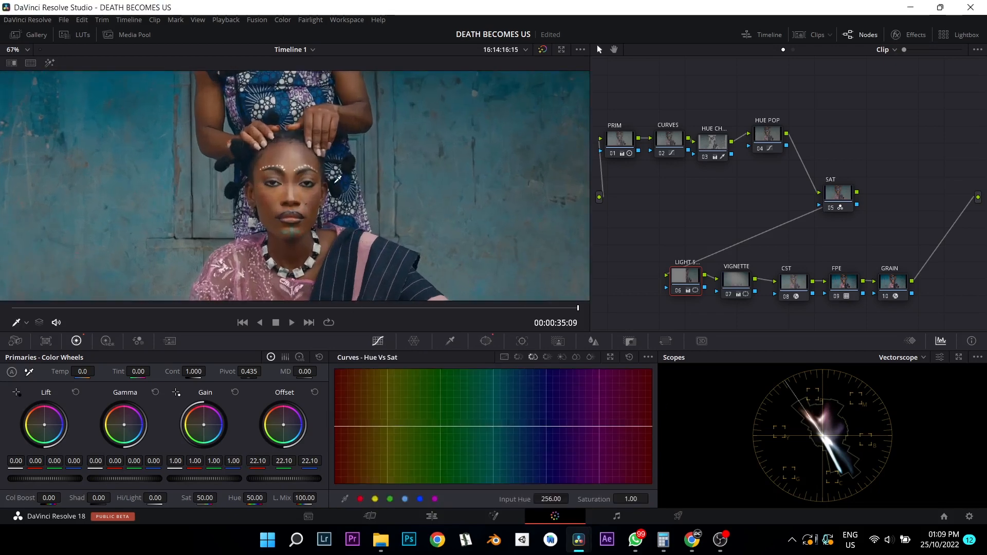
scroll(338, 181, "up", 2)
left_click_drag(694, 273, 691, 276)
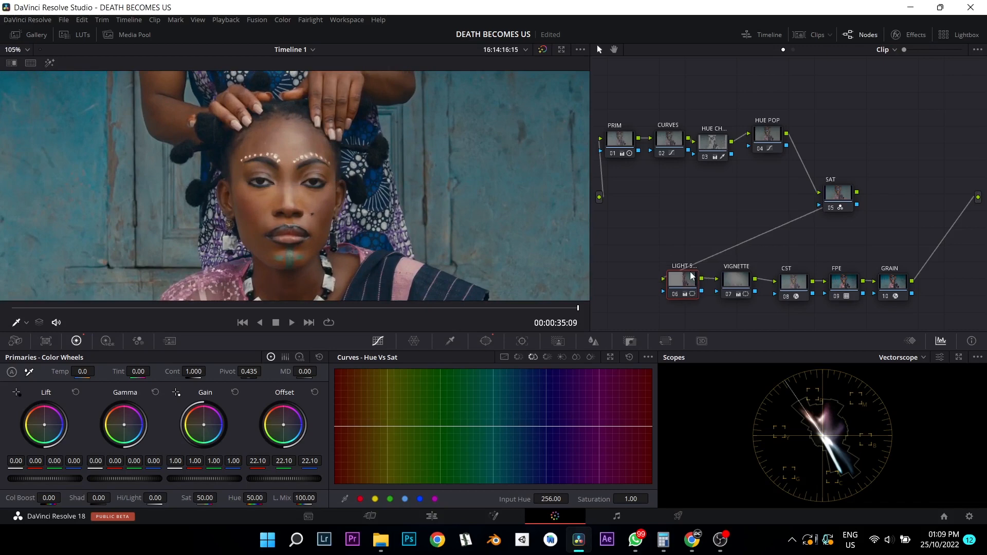
key("ctrl+d")
key("ctrl+d")
key("ctrl+d")
key("ctrl+d")
key("ctrl+d")
key("ctrl+d")
key("shift+z")
Shift the LIGHT SHAPE window rightward to Pan 56.03 and Tilt 50.33, checking the mask in highlight view
left_click(486, 342)
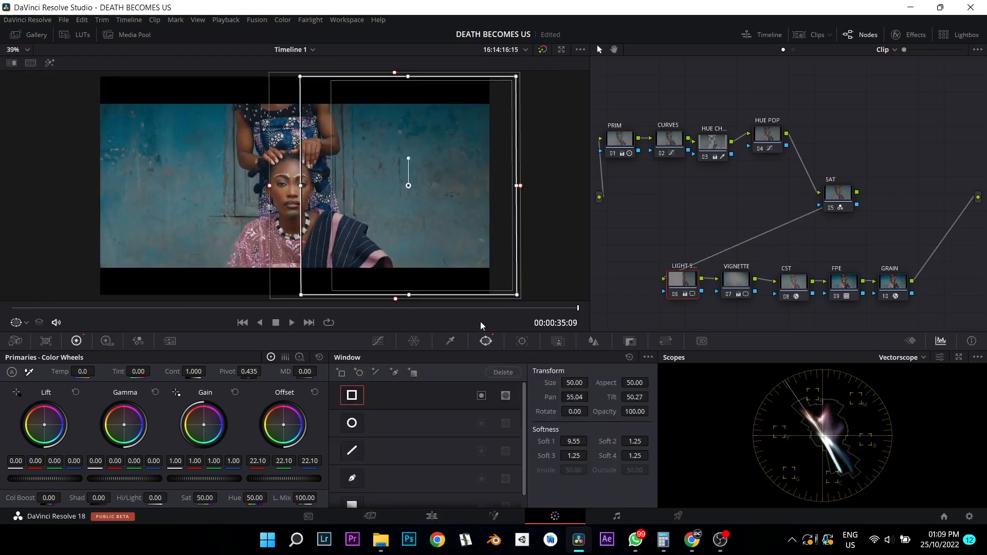
left_click_drag(413, 209, 416, 224)
key("shift+h")
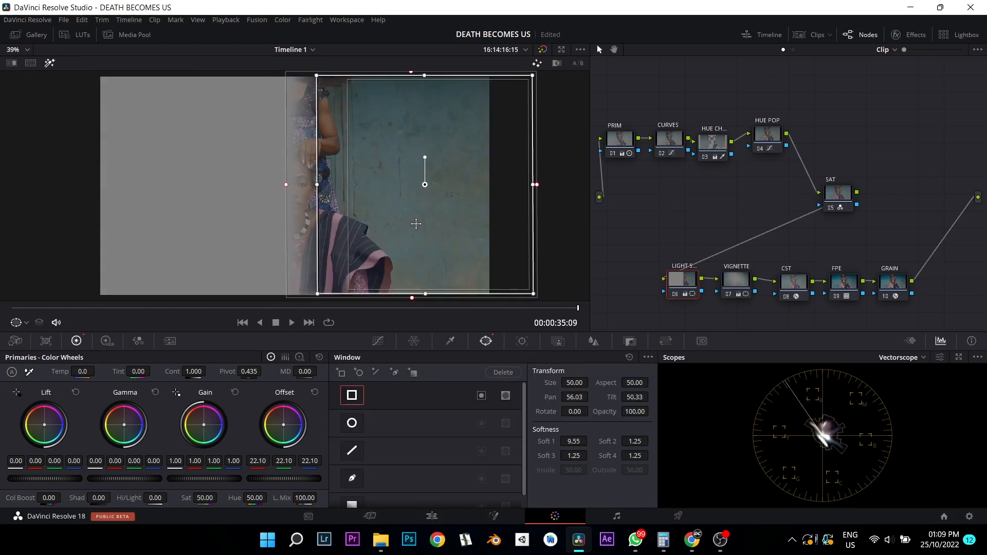
key("shift+h")
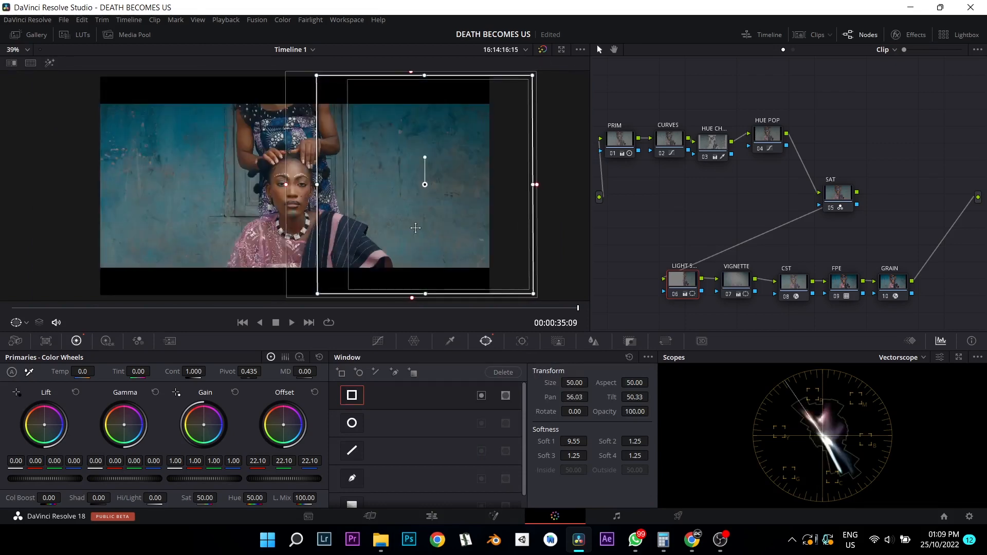
Toggle LIGHT SHAPE off and on to compare the full frame with the repositioned window
left_click(378, 341)
left_click_drag(696, 286, 687, 285)
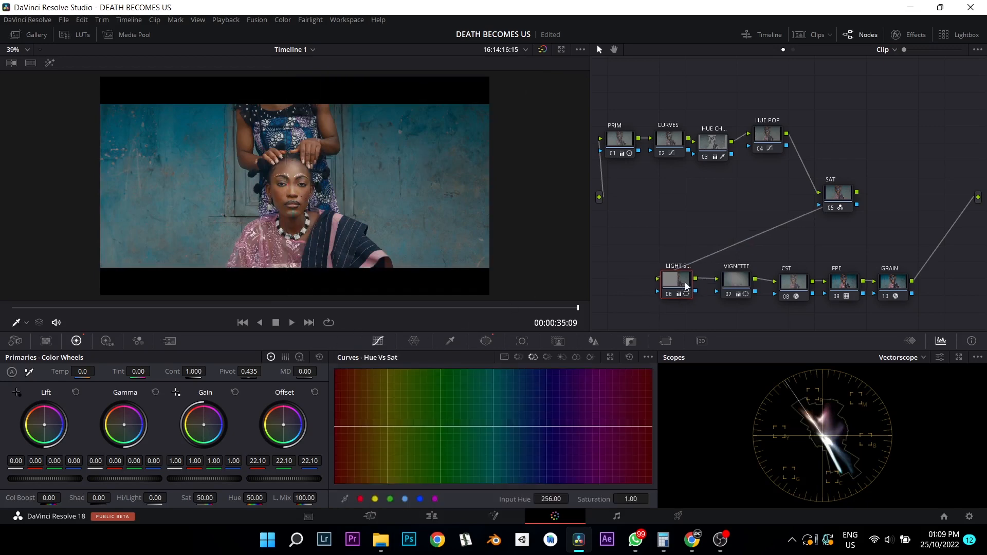
key("ctrl+d")
key("ctrl+d")
key("ctrl+d")
key("ctrl+d")
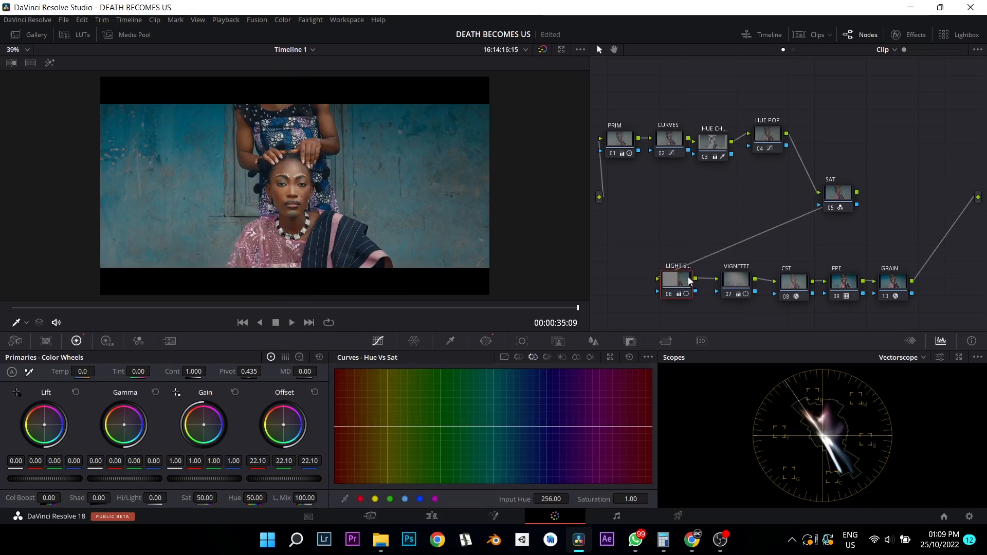
Tidy the node graph by moving LIGHT SHAPE nearer VIGNETTE, aligning the two hue nodes and lowering SAT
left_click_drag(682, 282, 695, 277)
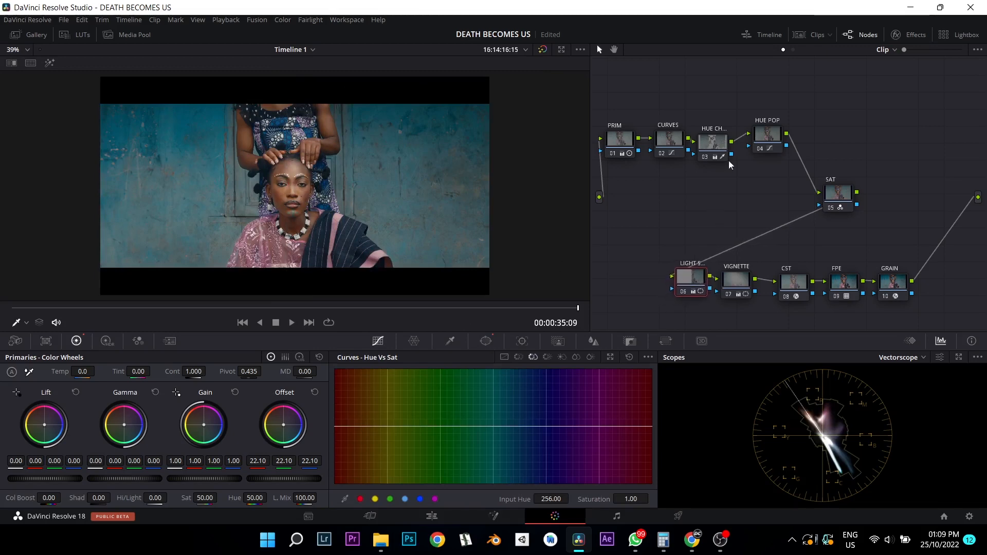
left_click_drag(770, 132, 767, 141)
left_click_drag(704, 148, 759, 139)
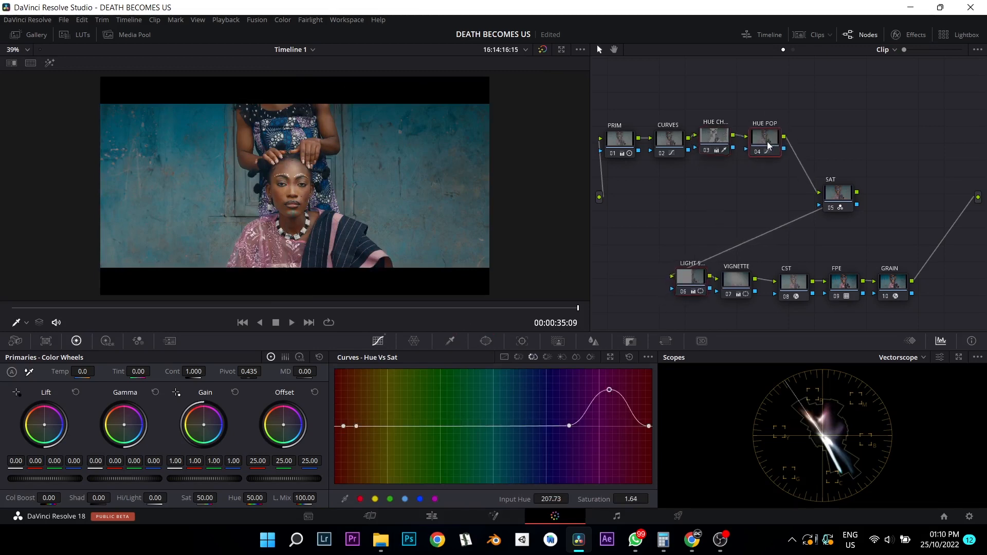
left_click_drag(825, 199, 829, 228)
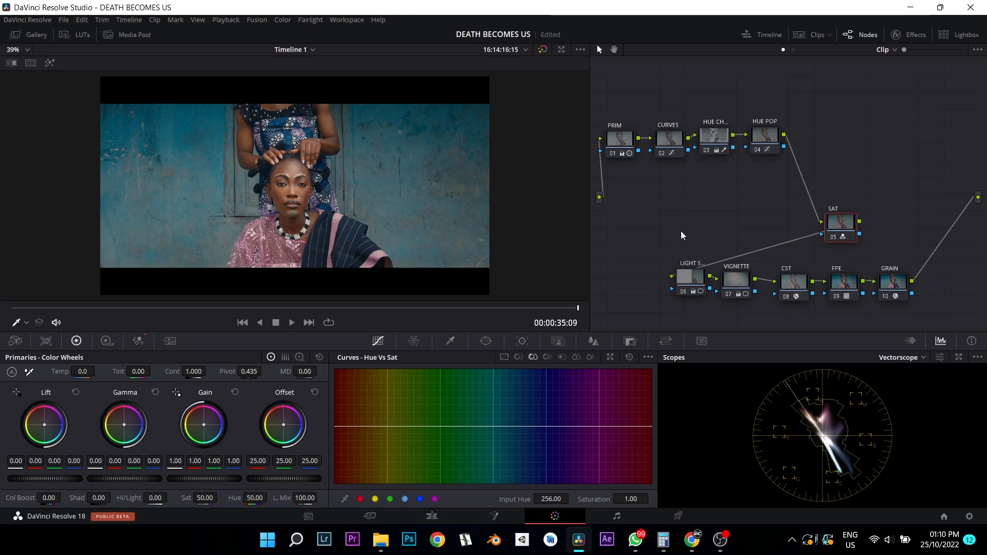
left_click_drag(760, 133, 758, 139)
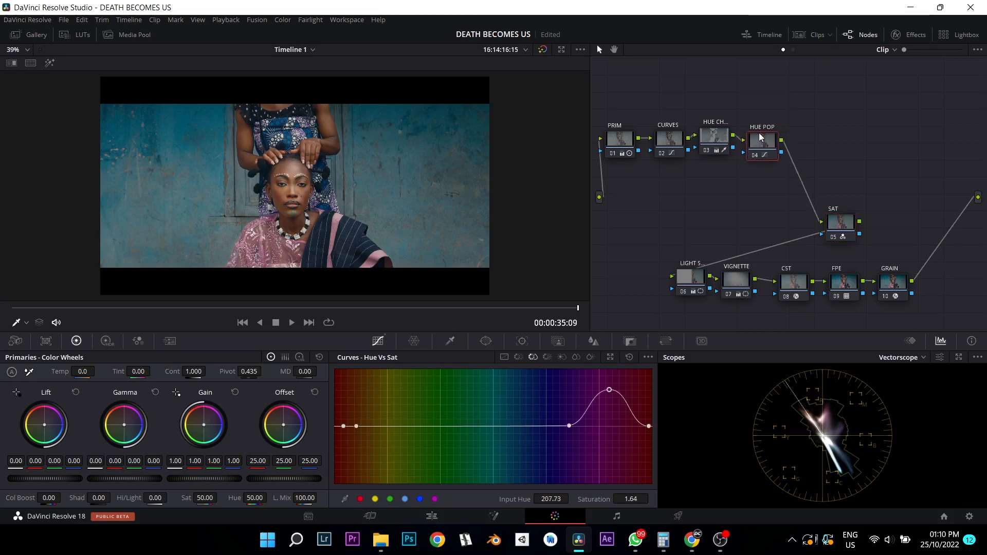
Add a serial node after HUE POP and label it SKINTONE
key("alt+s")
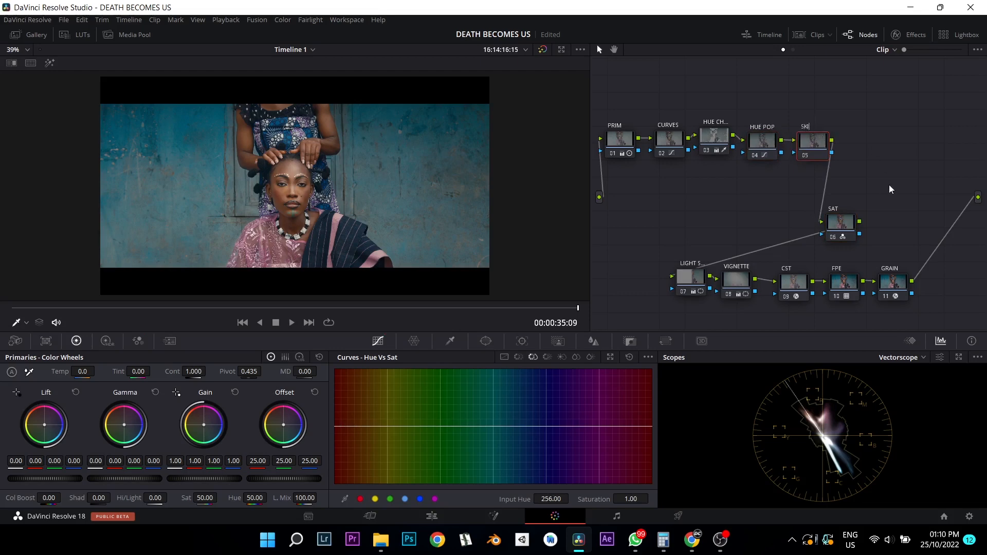
type("NTONE")
key("Return")
Key the woman's skin with the HSL qualifier from a forehead sample, adding neck, chin and forehead tones in highlight view
scroll(335, 199, "up", 5)
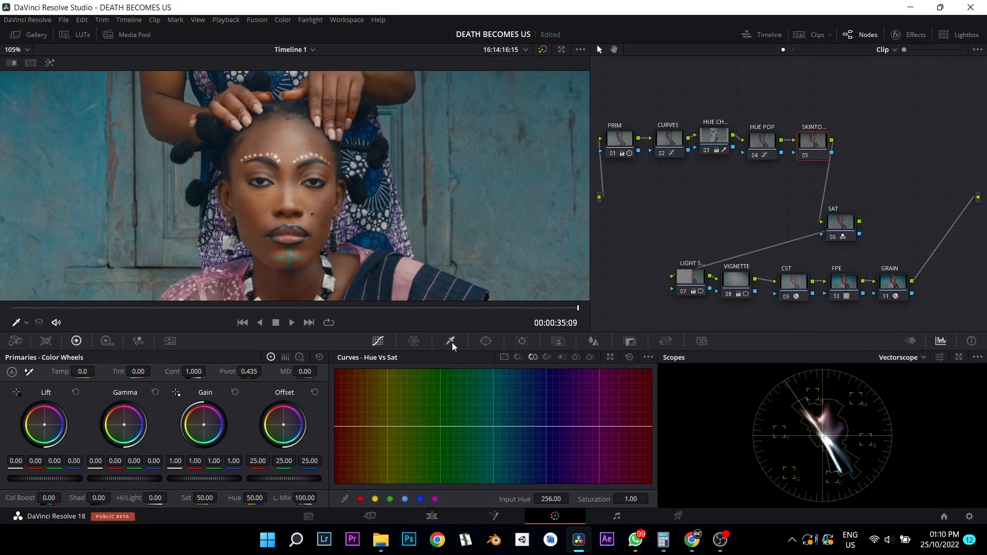
left_click(450, 341)
left_click(297, 160)
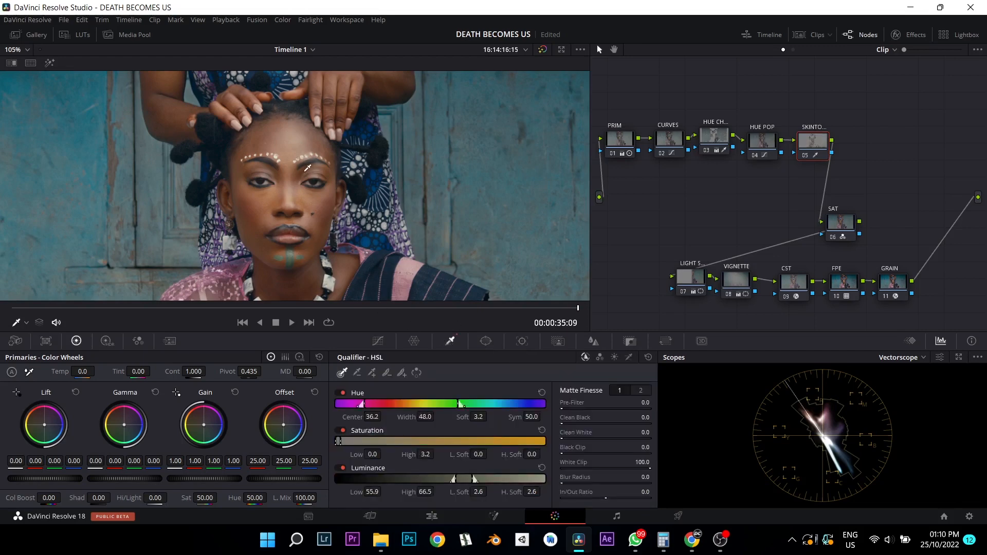
key("shift+h")
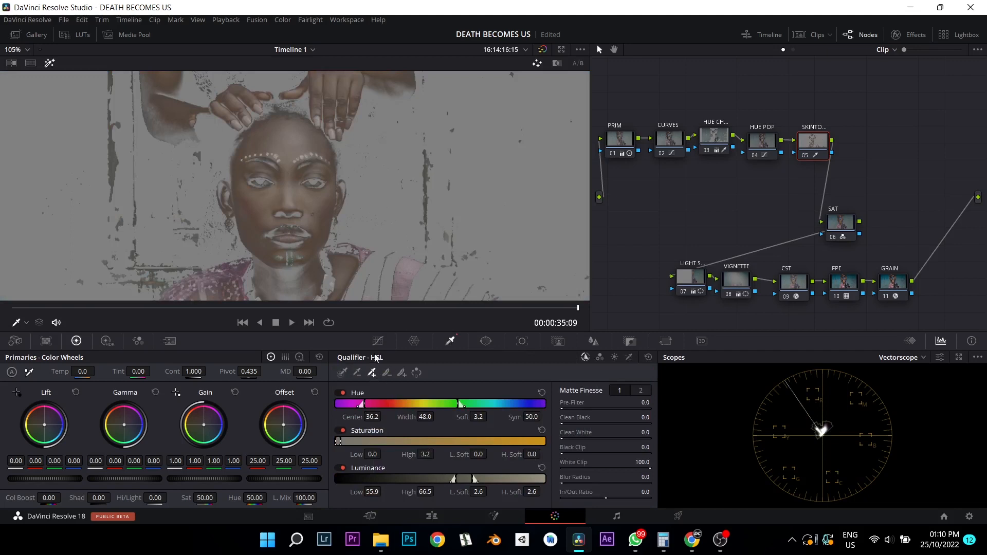
left_click(279, 290)
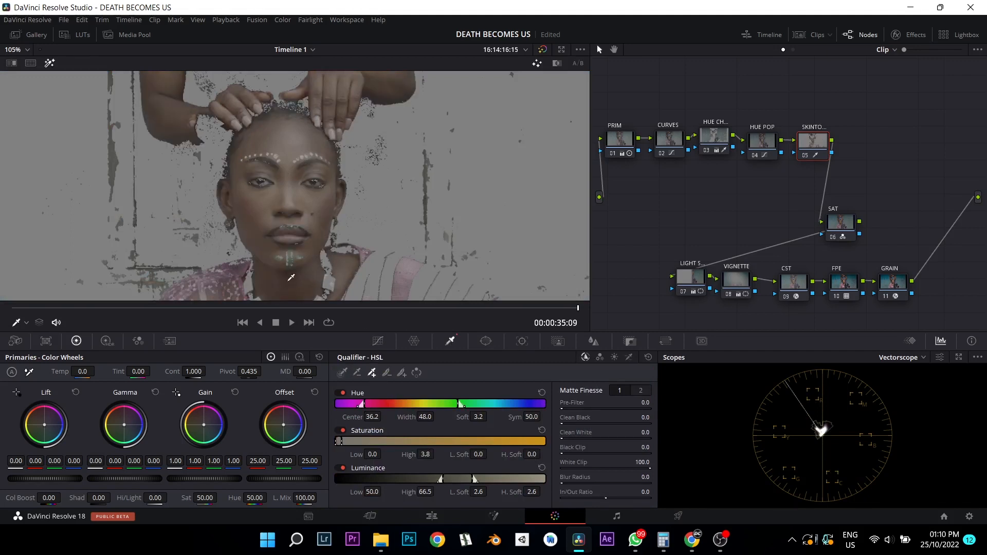
left_click(300, 259)
left_click(290, 145)
Try to subtract the wall beside the woman from the skin key, and undo the subtraction
left_click(357, 372)
left_click(197, 236)
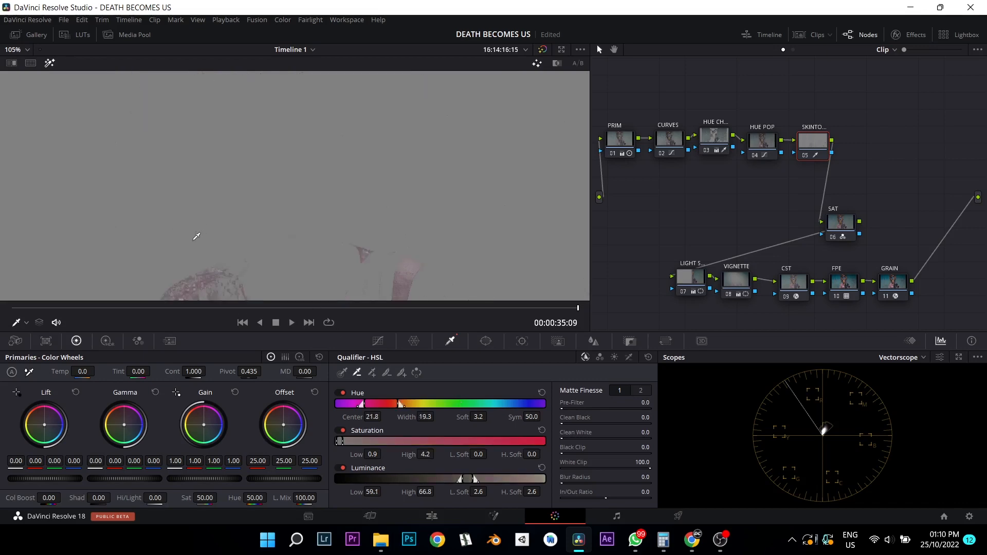
key("ctrl+z")
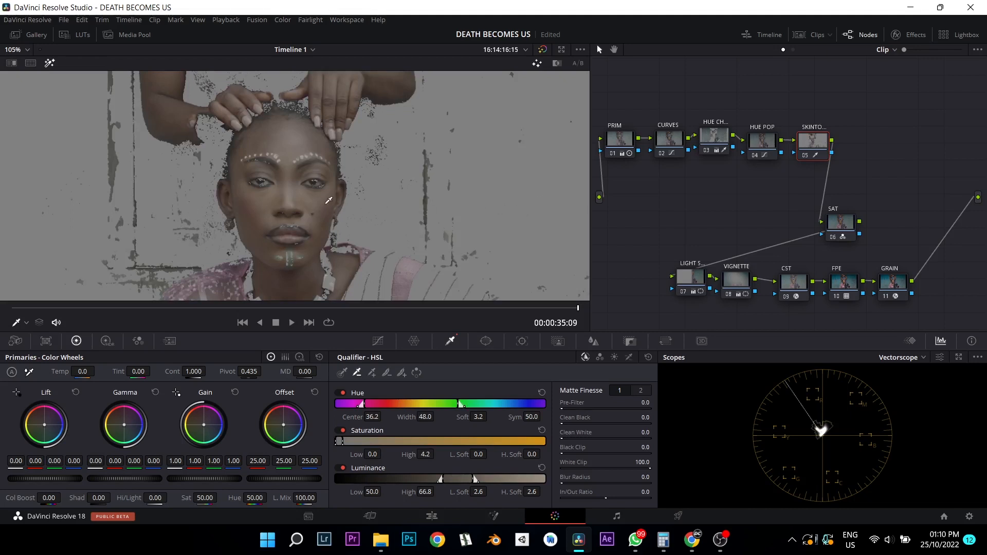
Refine the skin key by subtracting tones sampled from the pink garment, and add back a sample taken below the necklace
scroll(319, 211, "down", 5)
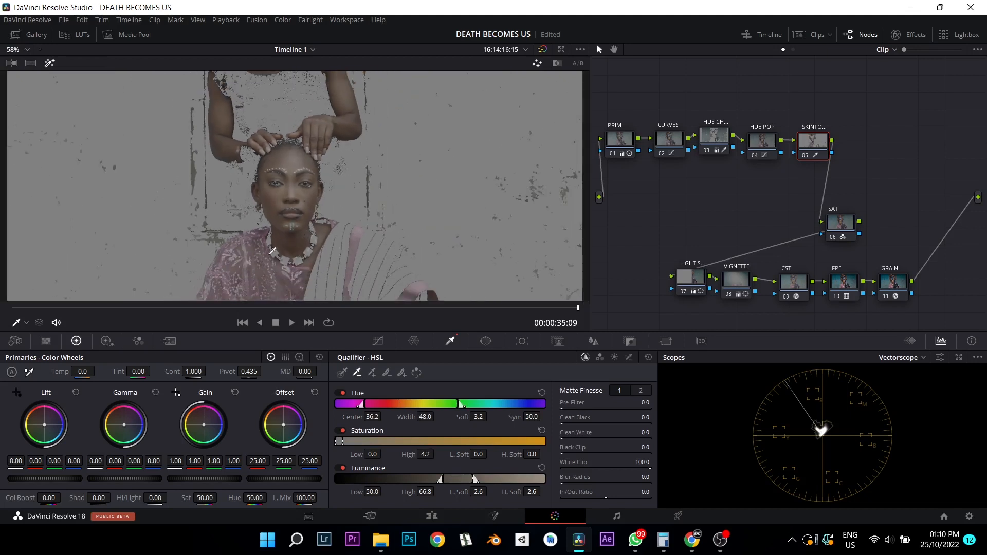
scroll(355, 212, "down", 1)
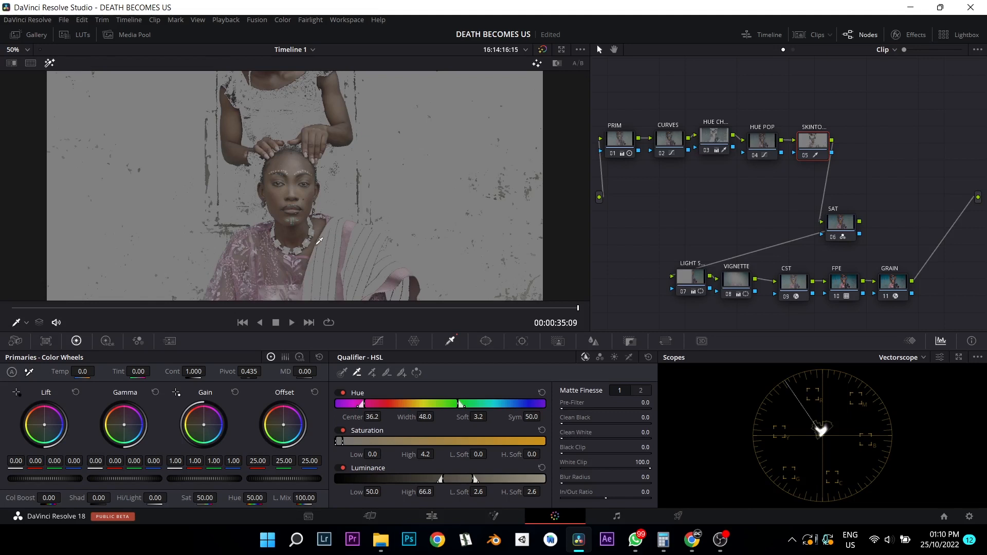
left_click(260, 258)
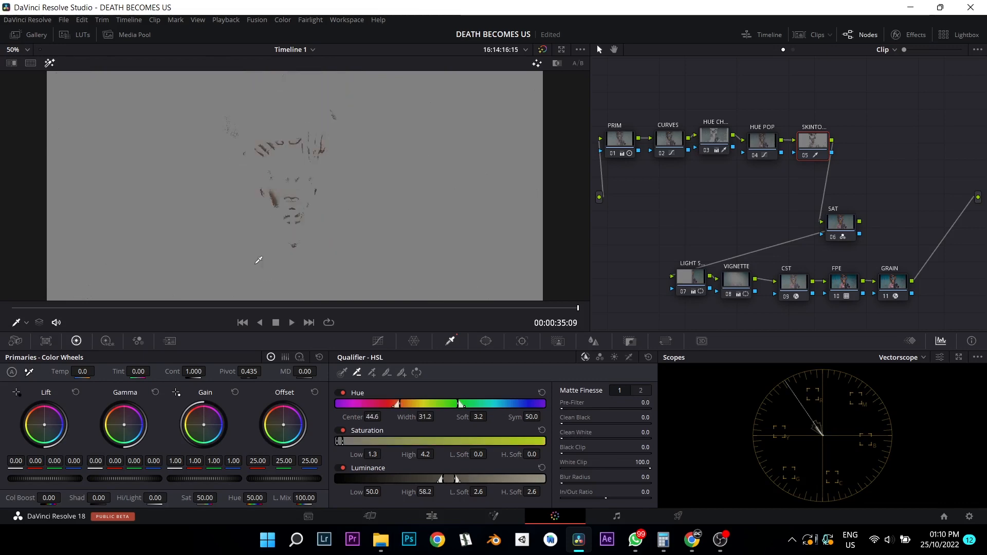
mouse_move(248, 237)
left_mouse_down()
mouse_move(232, 268)
mouse_move(231, 257)
left_mouse_up()
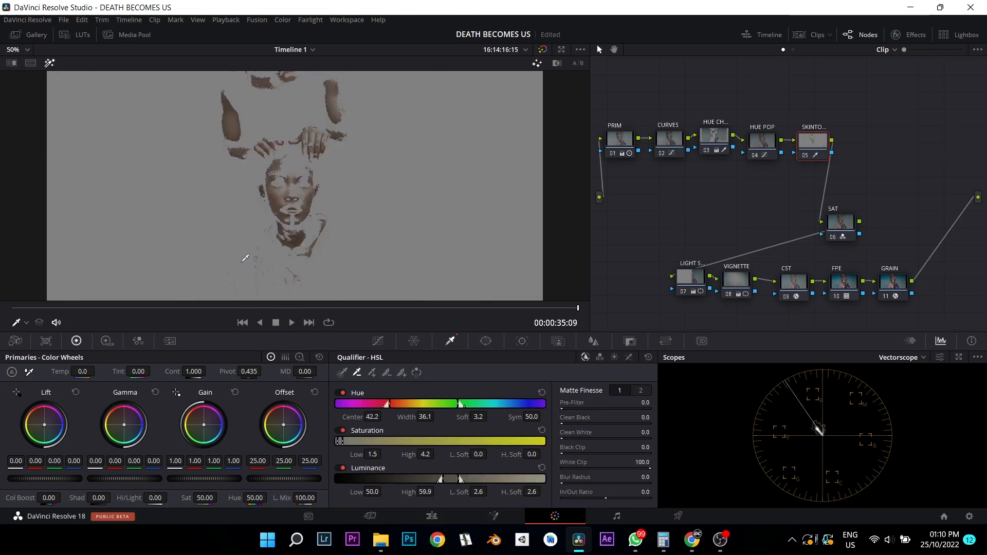
left_click(372, 372)
left_click(262, 256)
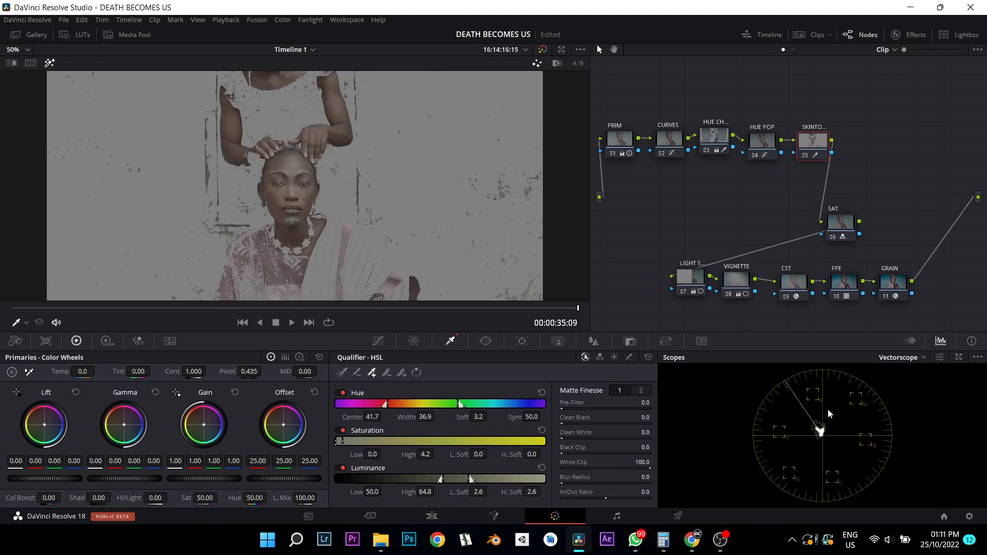
Soften the skin key by raising the Matte Finesse blur radius to 107.2
left_click(958, 357)
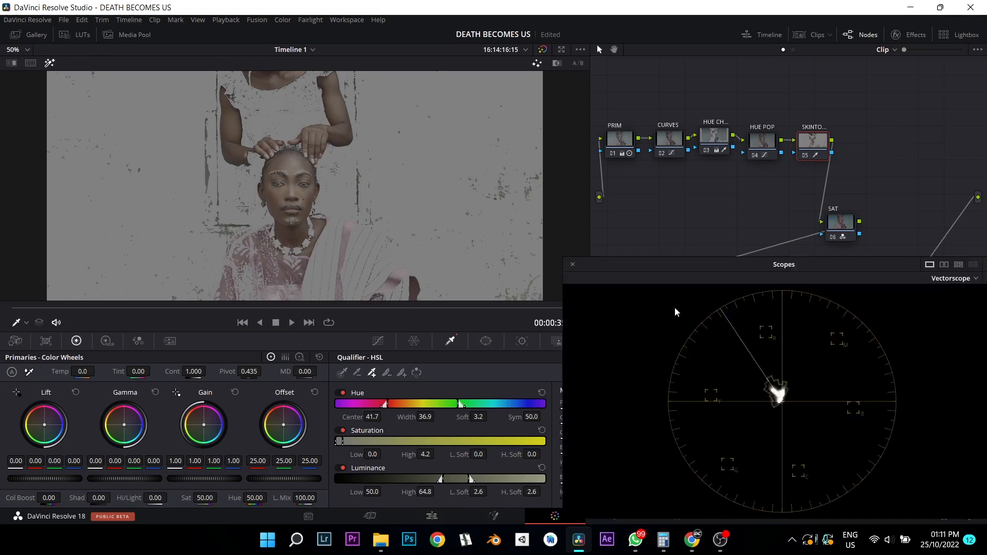
left_click(572, 265)
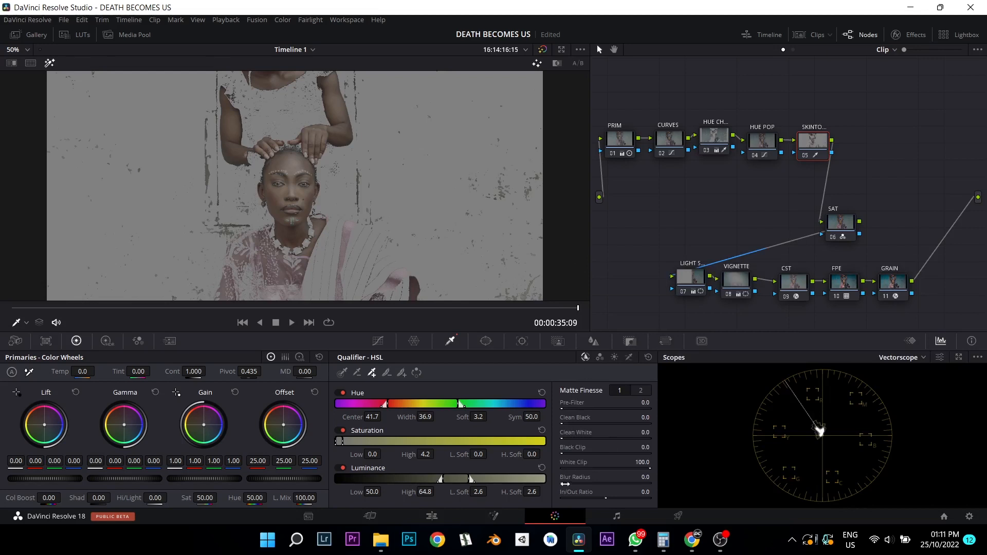
left_click_drag(645, 478, 668, 477)
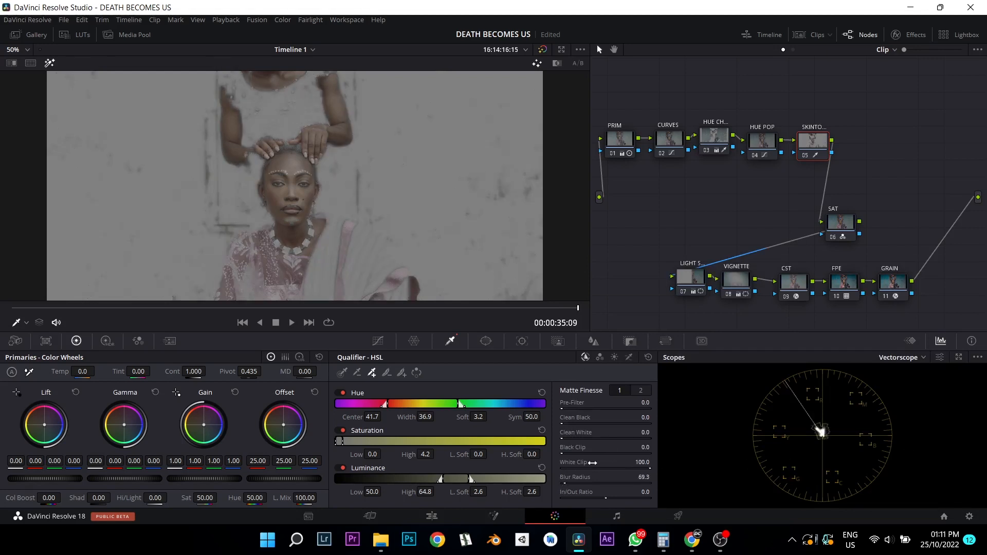
left_click_drag(567, 480, 588, 480)
Enlarge the vectorscope and review the Full Printer Light commands and their hotkeys
left_click(958, 358)
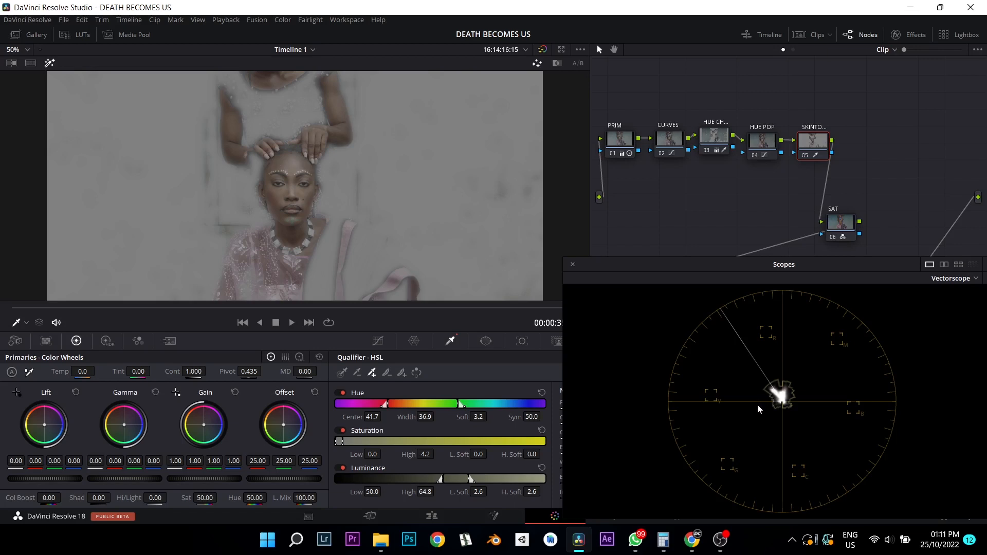
left_click(282, 20)
mouse_move(282, 19)
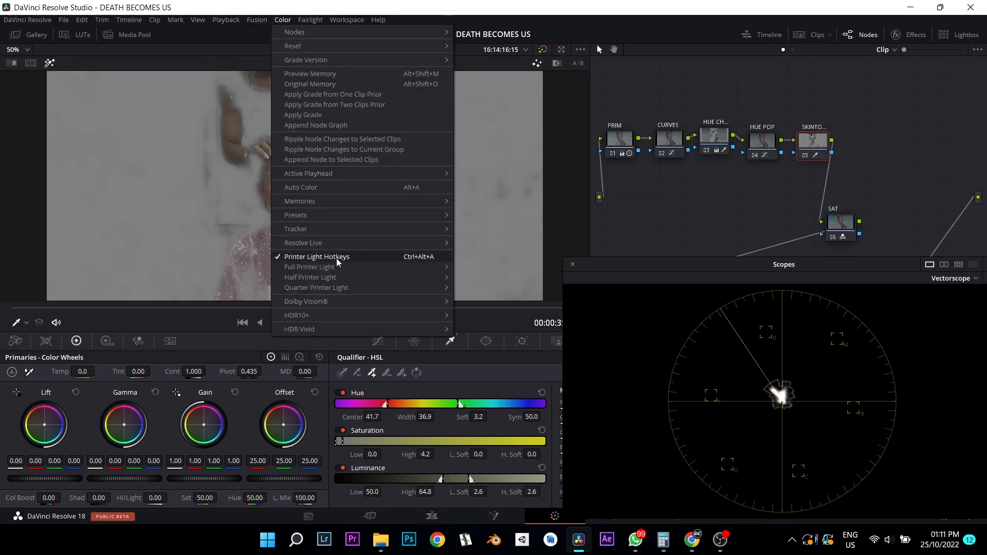
mouse_move(401, 267)
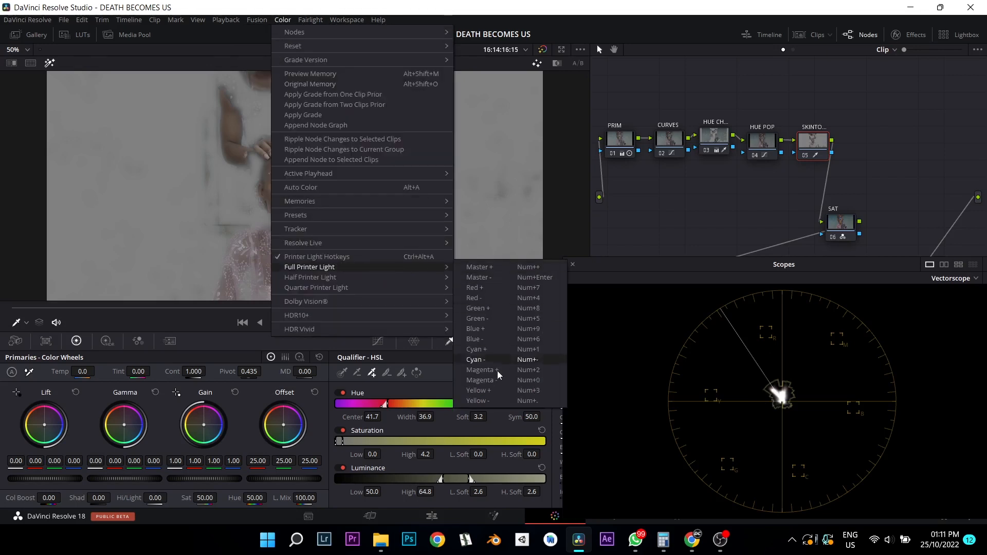
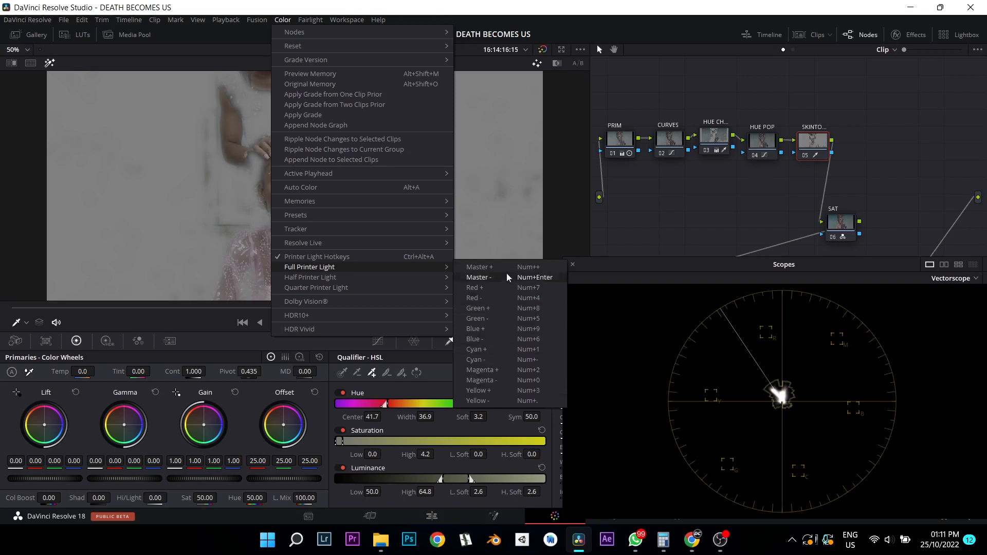
left_click(422, 3)
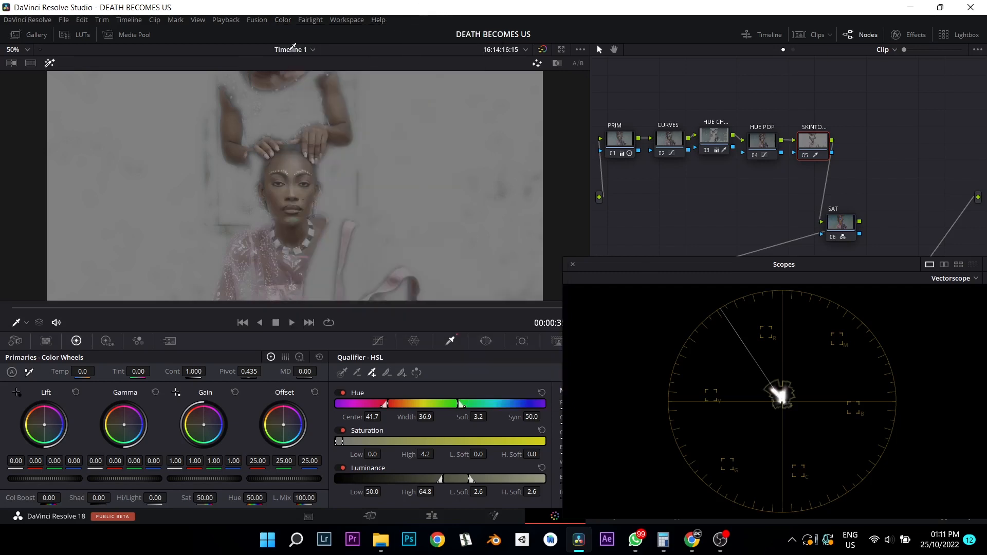
left_click(283, 20)
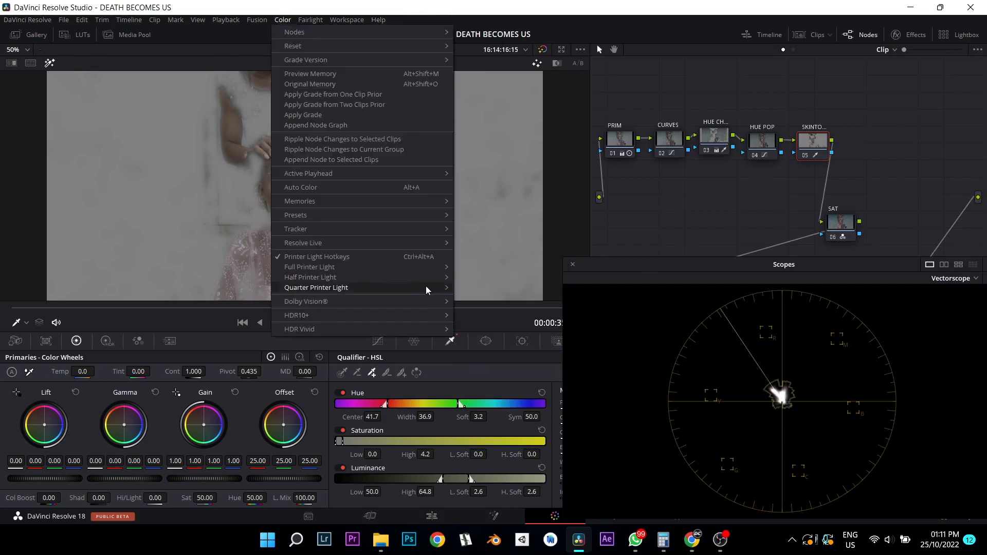
mouse_move(436, 268)
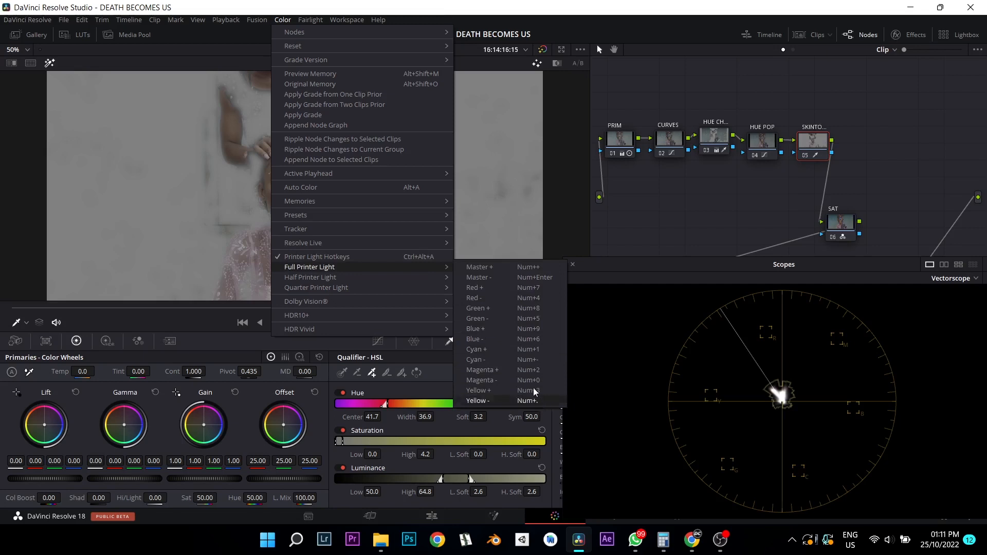
left_click(518, 10)
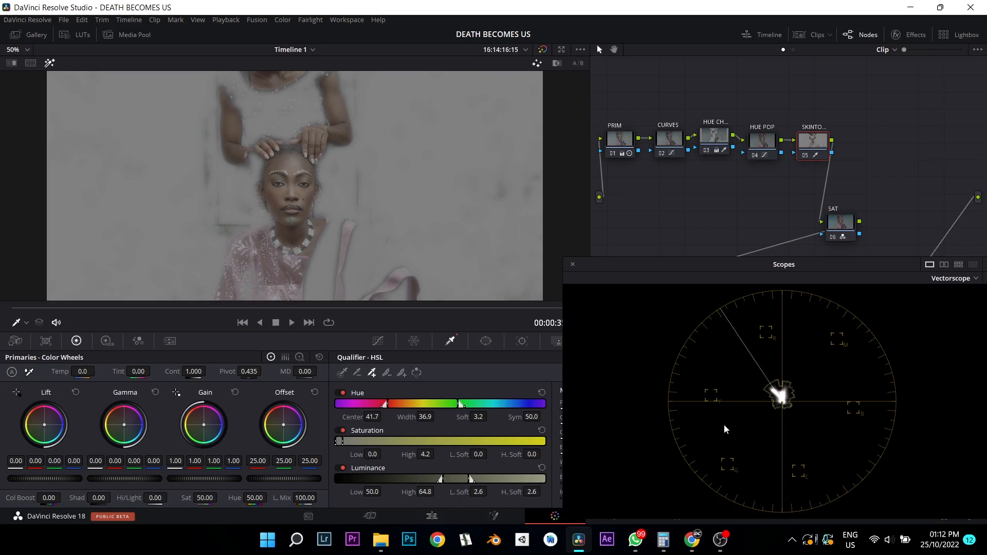
Lower the SKINTONE node's red and green offset to 23.00 with printer lights, and turn off the highlight view
key("Delete")
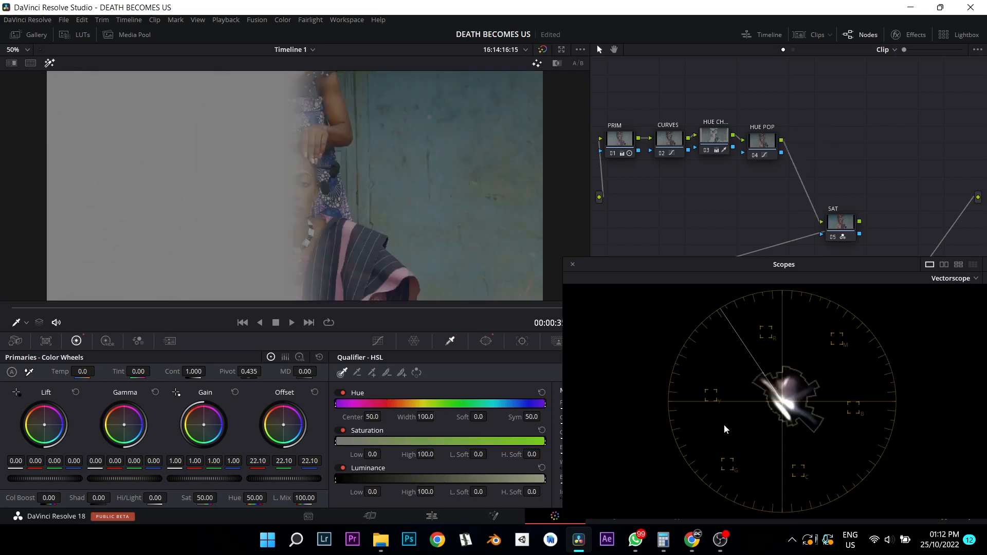
key("ctrl+z")
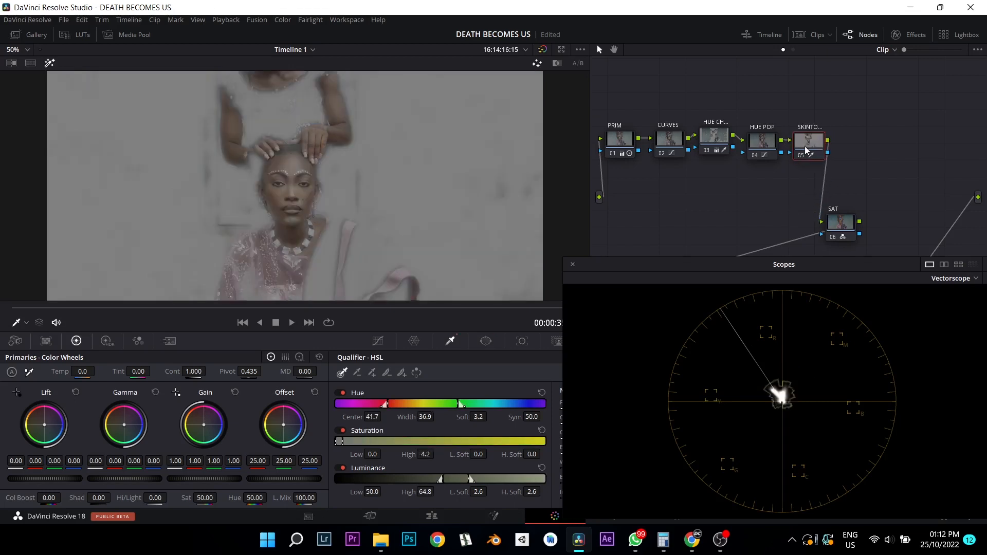
left_click_drag(805, 146, 806, 146)
key("4")
key("5")
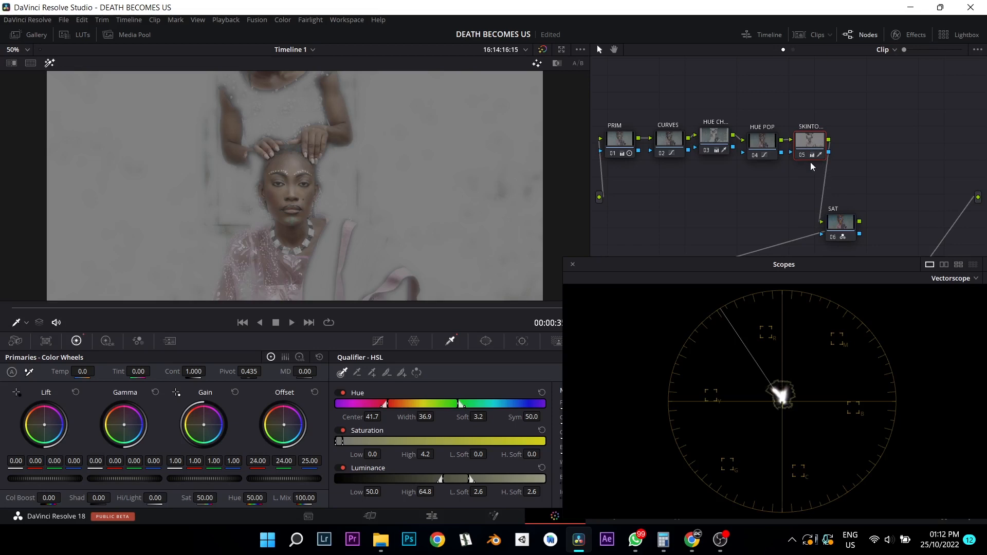
key("4")
key("5")
key("4")
key("4")
key("4")
key("4")
key("4")
key("4")
key("5")
key("5")
key("5")
key("5")
key("5")
key("5")
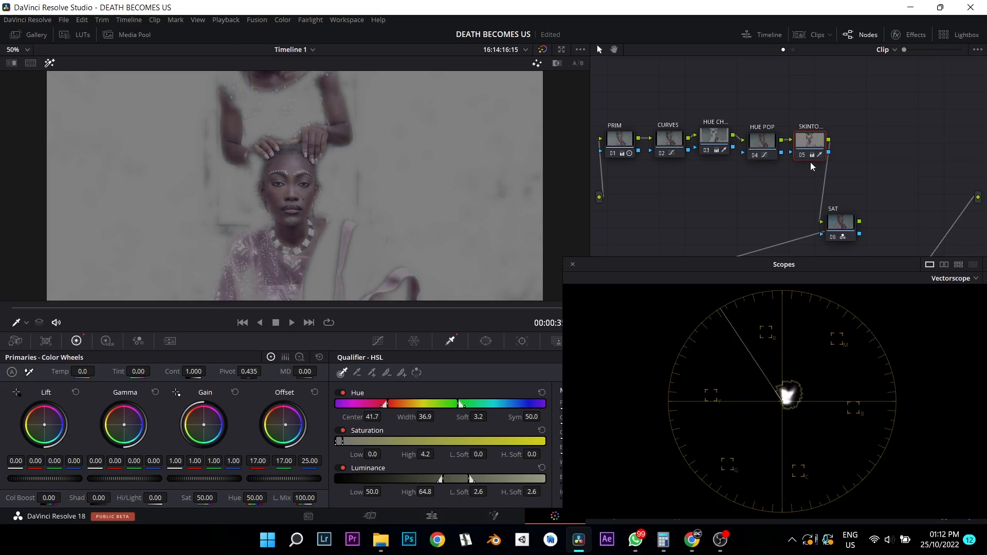
key("7")
key("7")
key("7")
key("7")
key("7")
key("8")
key("8")
key("8")
key("8")
key("8")
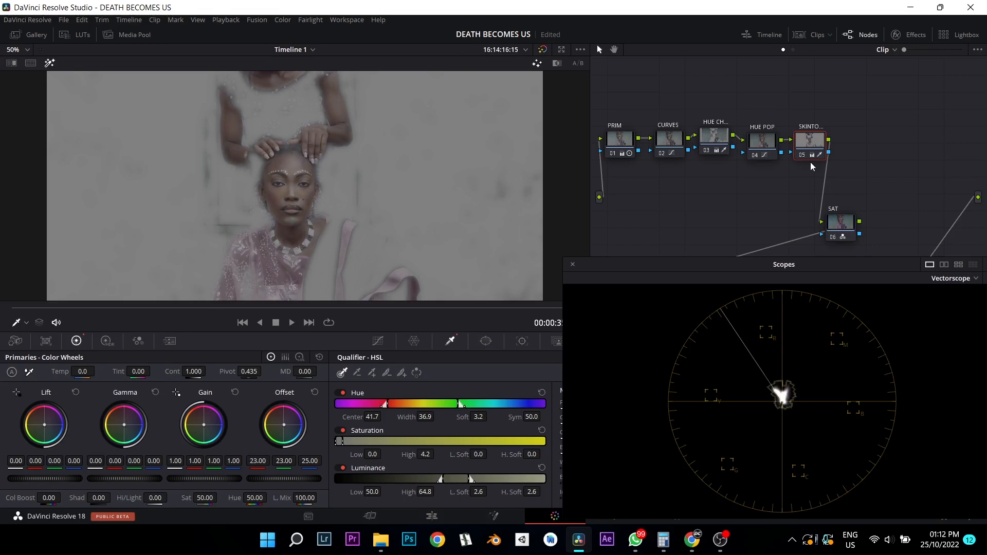
key("shift+h")
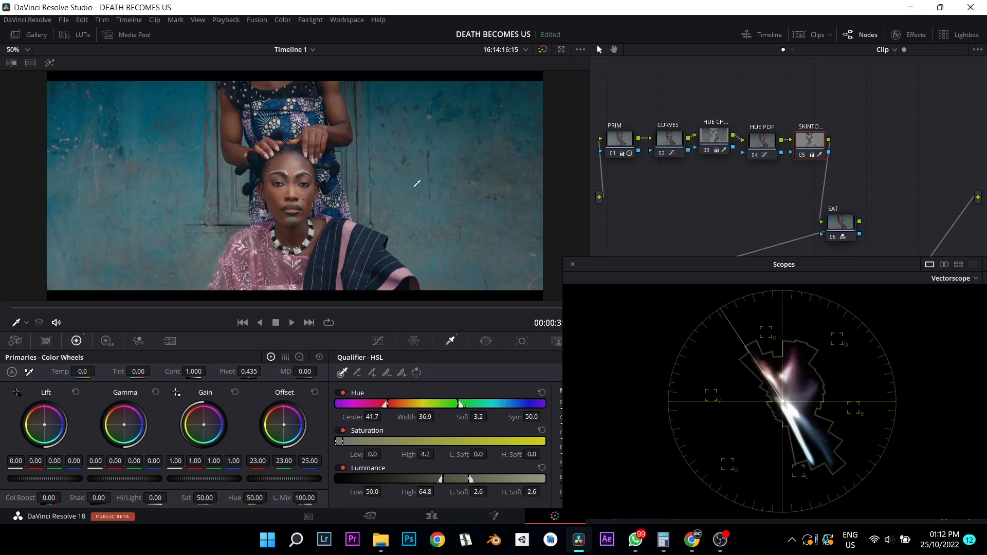
Compare the woman's face close up with the SKINTONE node disabled and enabled, and close the enlarged scopes
scroll(364, 175, "up", 5)
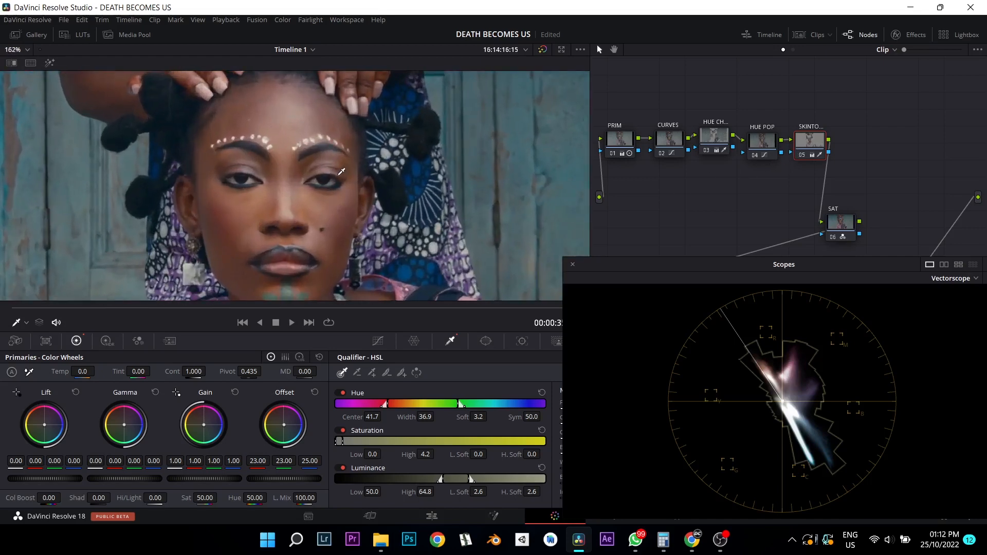
left_click_drag(810, 140, 805, 139)
key("ctrl+d")
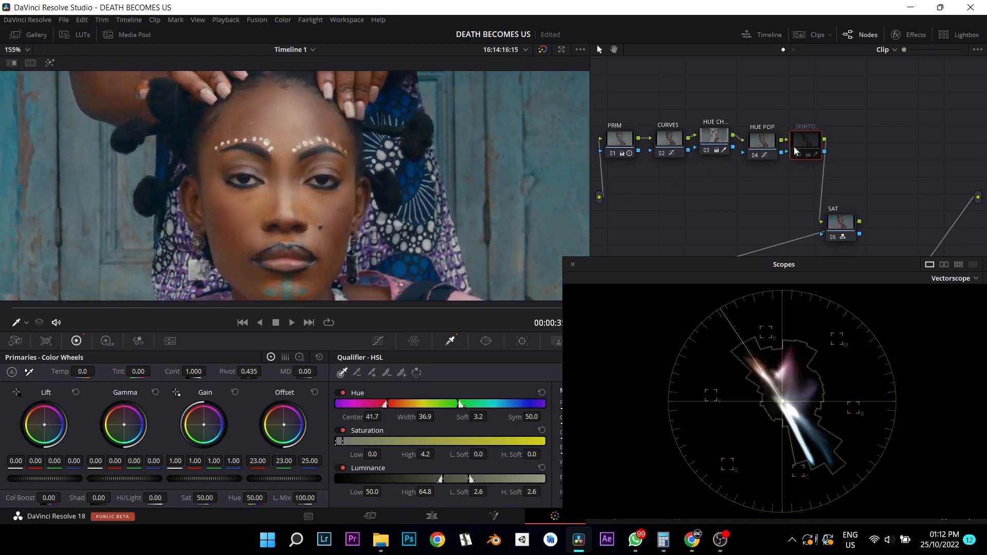
key("ctrl+d")
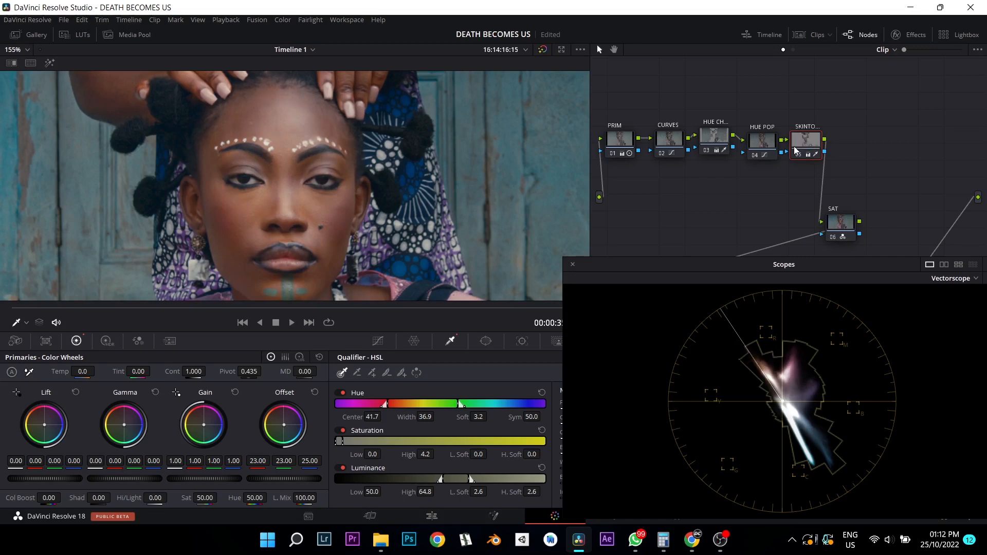
key("ctrl+d")
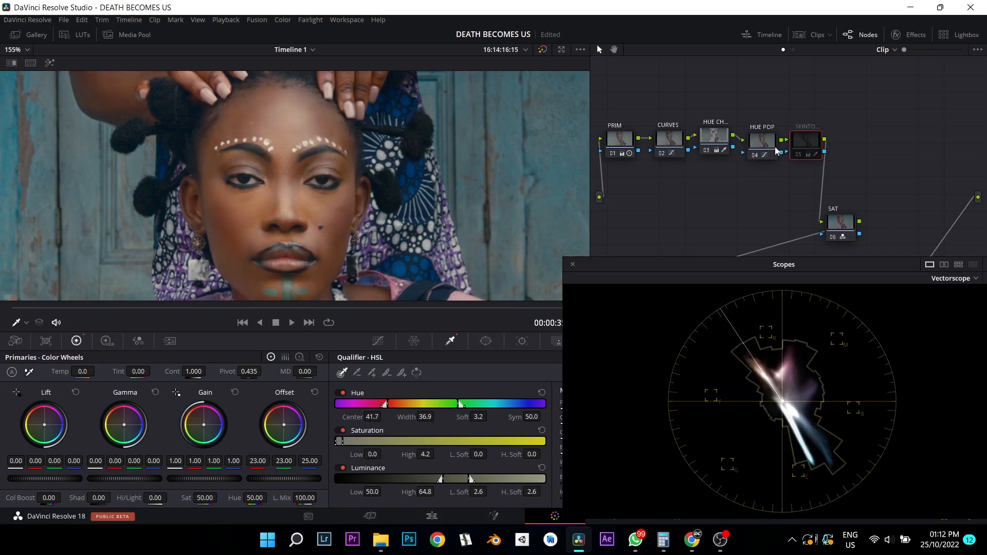
key("ctrl+d")
key("ctrl+d")
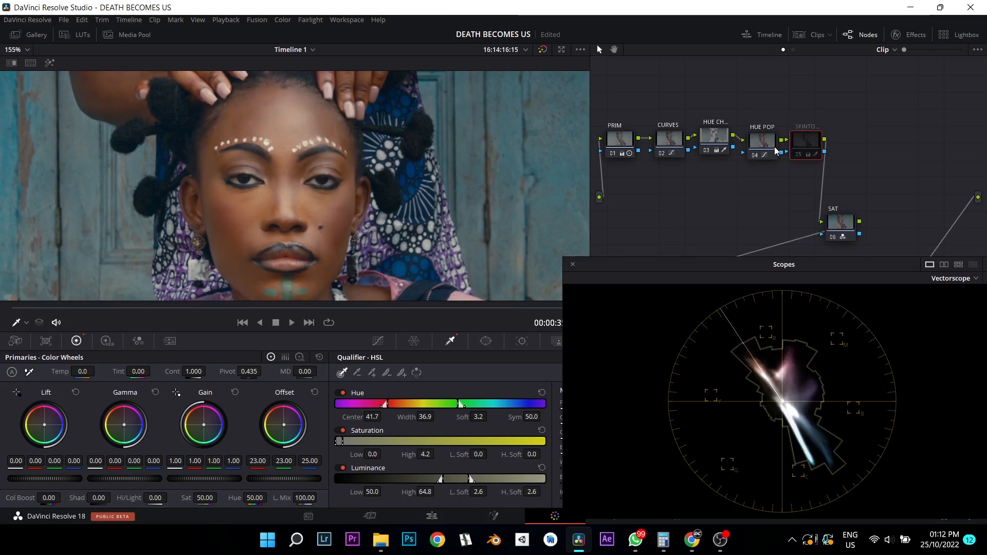
key("ctrl+d")
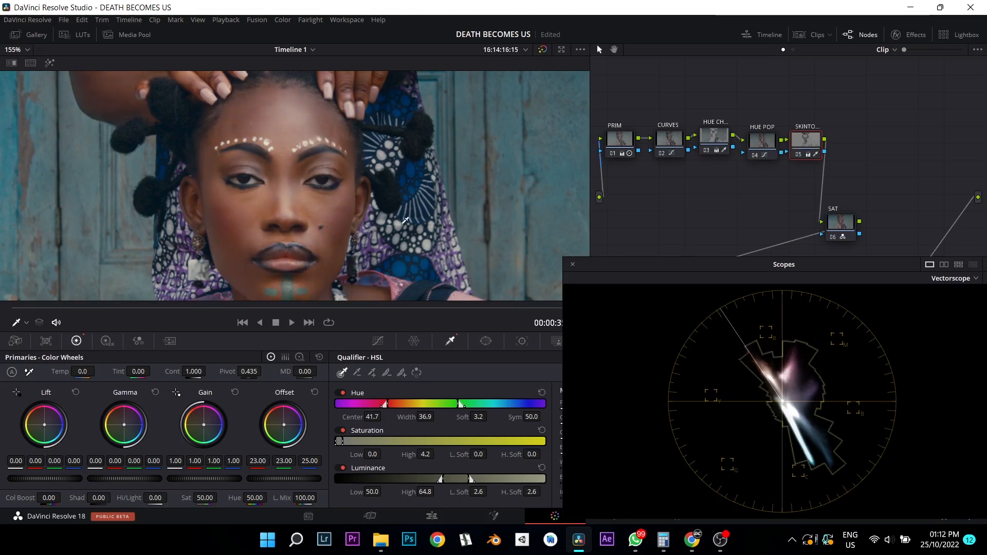
scroll(404, 211, "down", 5)
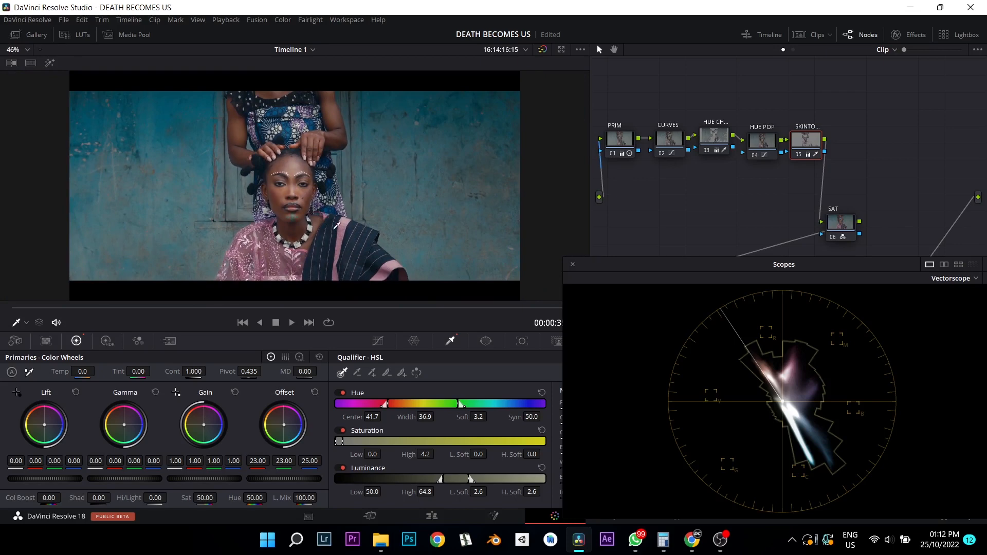
left_click(573, 266)
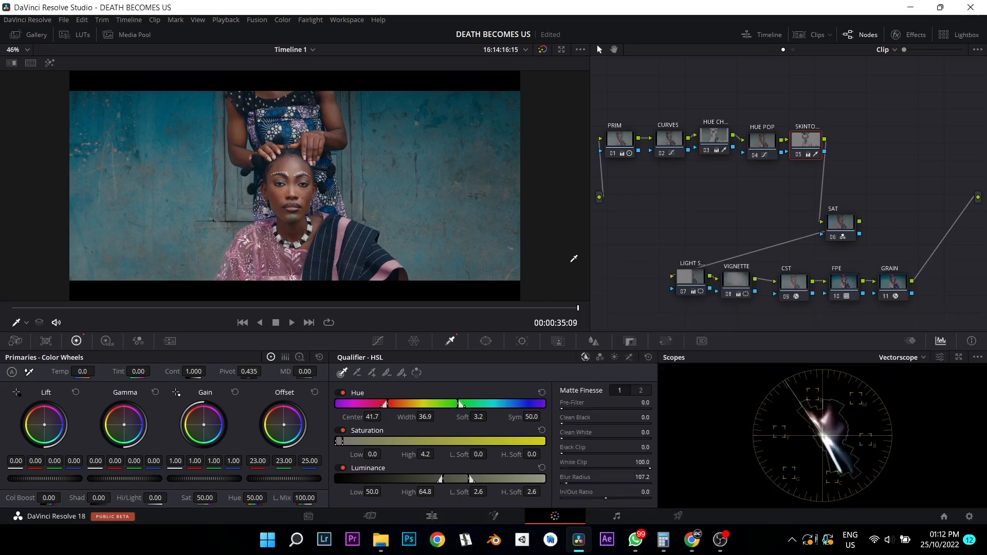
On the SKINTONE node, set the gain to 1.07, the tint to 0.50 and the saturation to 46.60
scroll(329, 190, "up", 2)
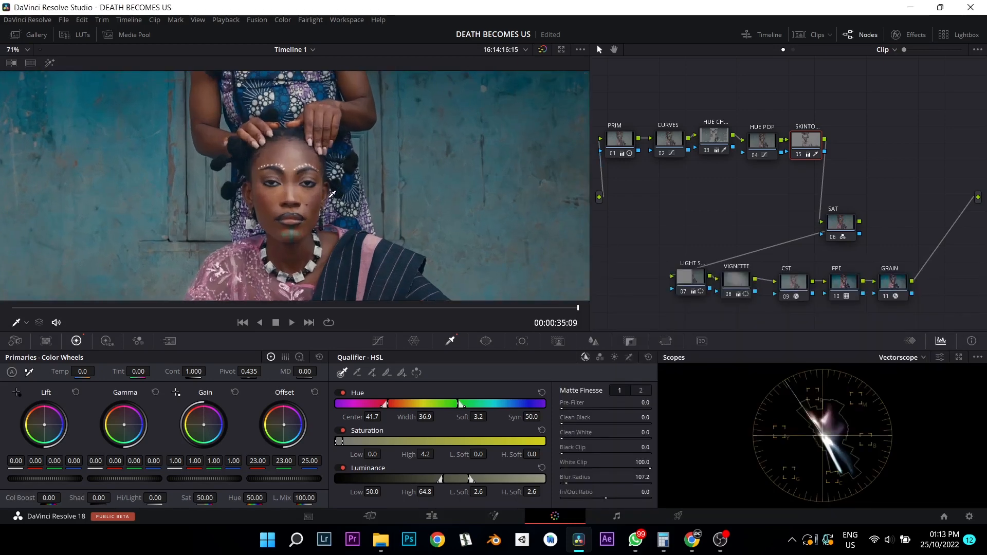
scroll(332, 194, "up", 3)
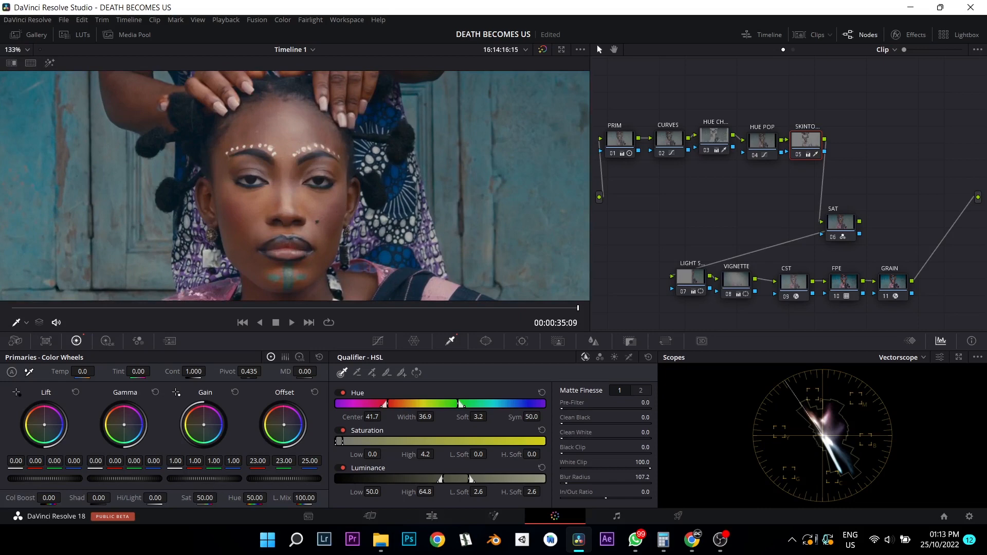
left_click_drag(203, 478, 223, 478)
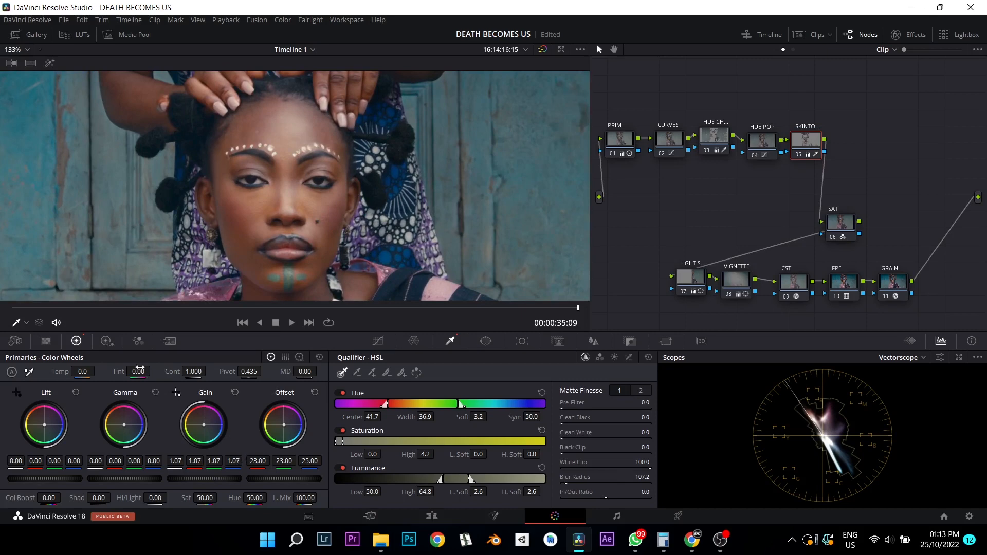
left_click_drag(139, 371, 153, 371)
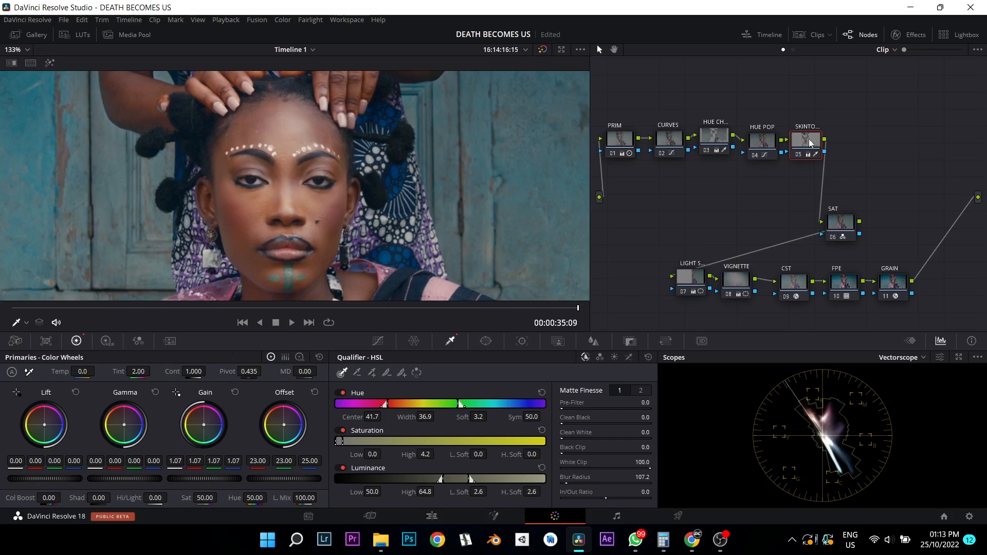
left_click_drag(204, 498, 222, 498)
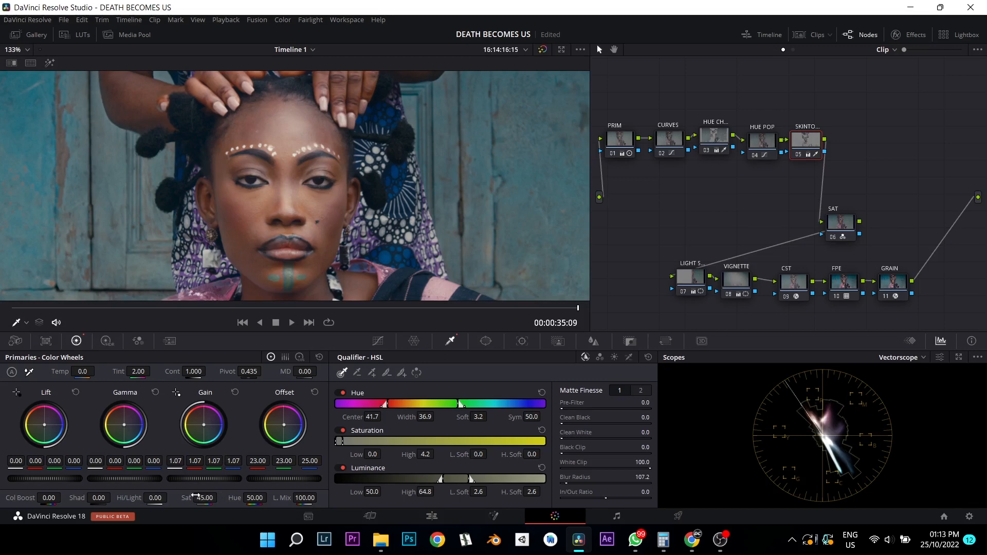
key("shift+z")
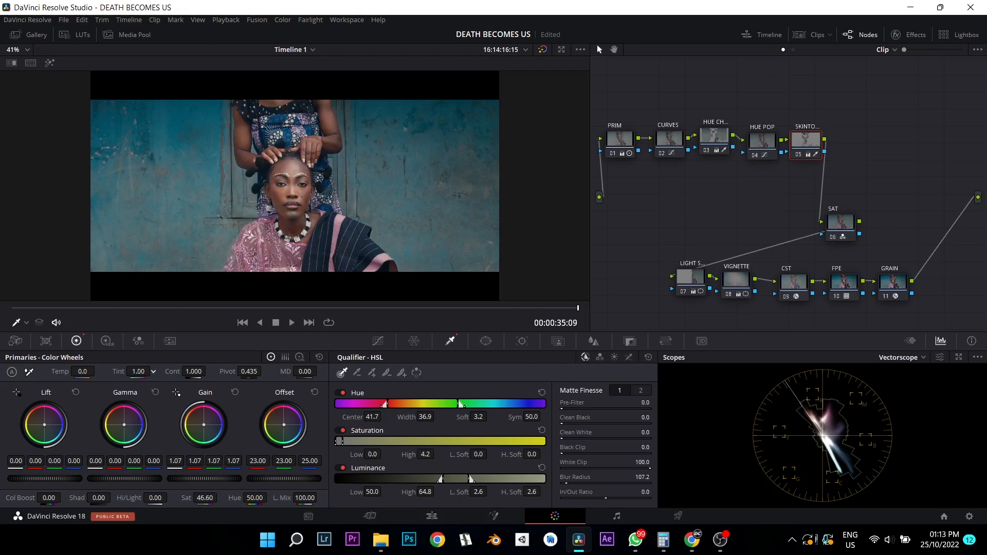
Compare the whole frame with the SKINTONE node disabled and enabled, leaving the node on
left_click_drag(814, 143, 821, 145)
left_click(813, 155)
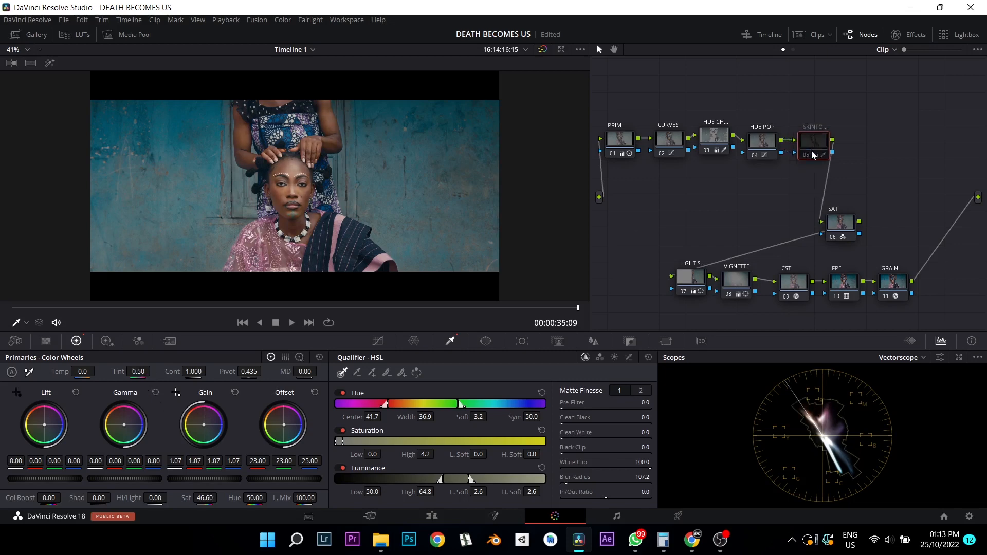
left_click(813, 155)
left_click(812, 155)
left_click(813, 154)
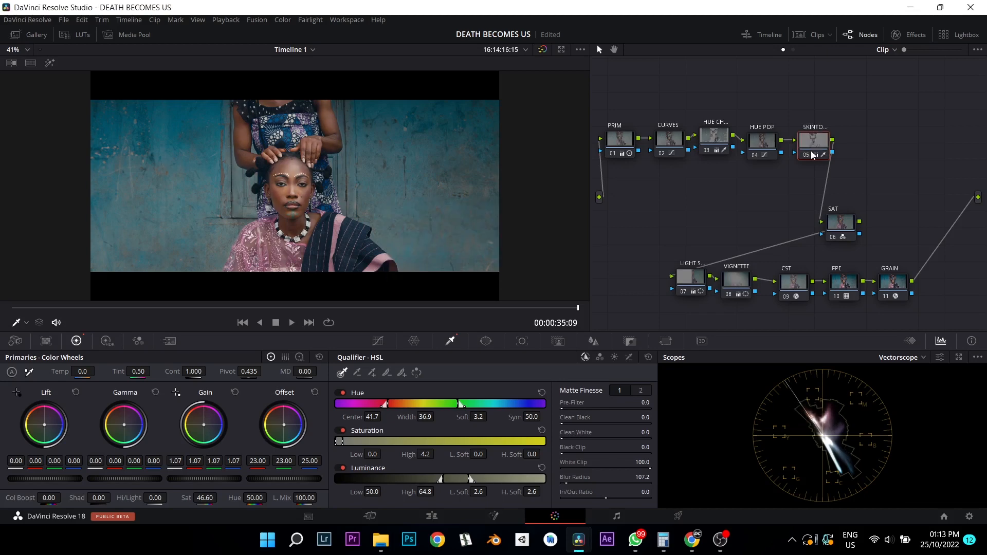
left_click(813, 155)
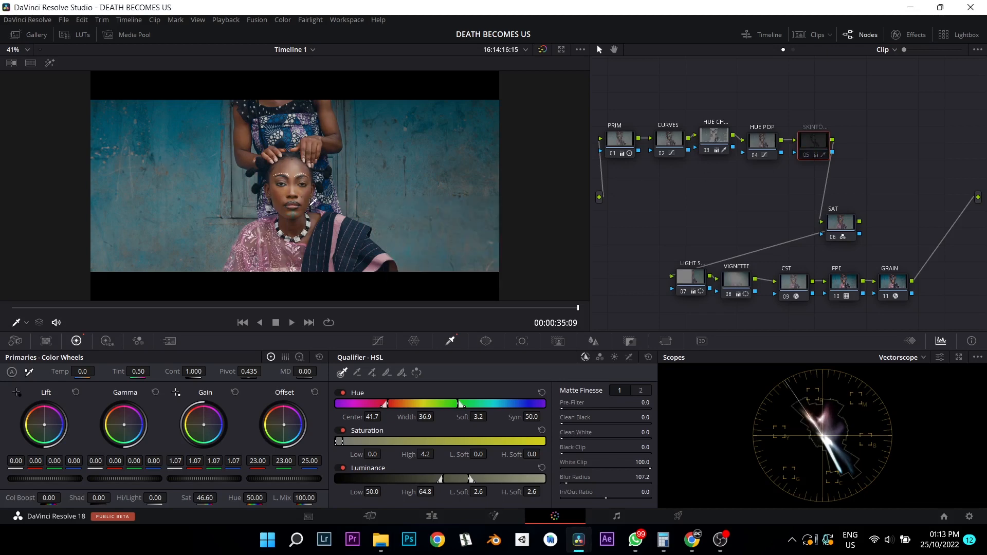
key("ctrl+d")
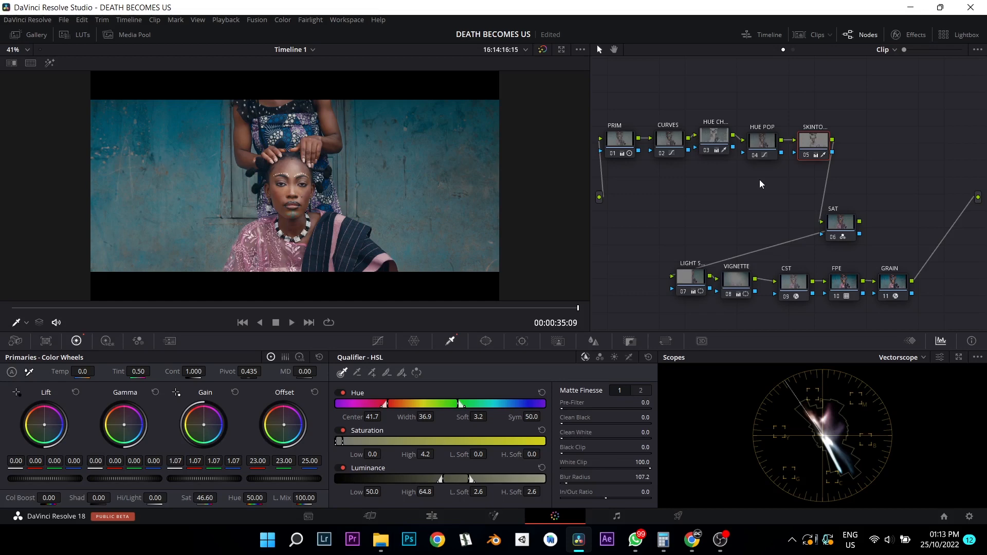
Step back through the SKINTONE node's last printer-light changes so that its red and green offset are 24.00
key("ctrl+z")
key("ctrl+z")
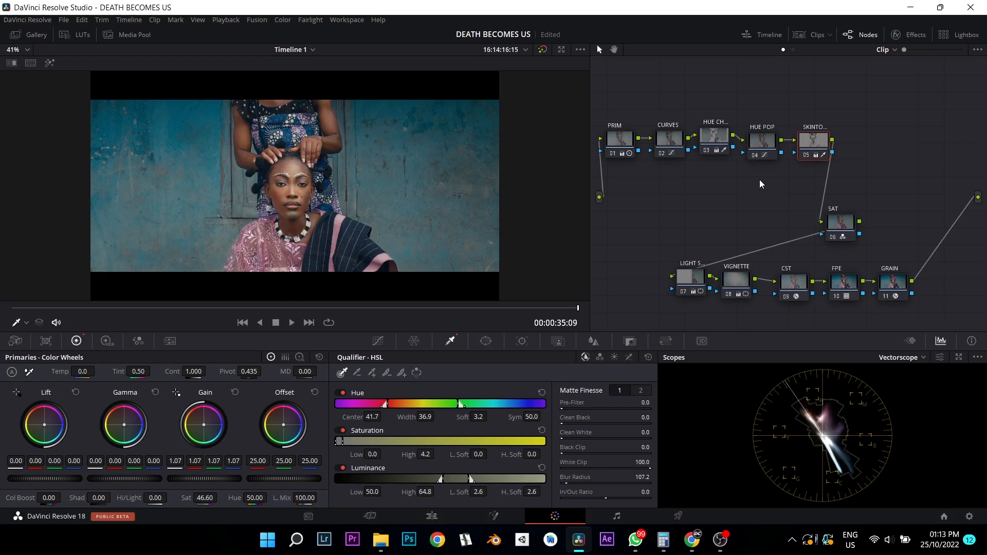
key("ctrl+shift+z")
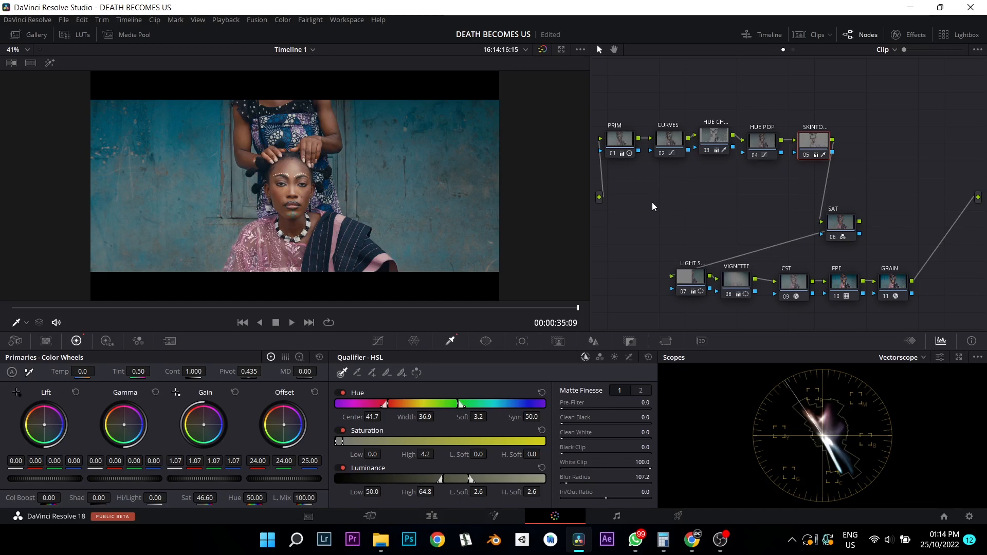
Select the PRIM node, try a temperature of 10.0, and settle on a temperature of 2.0
left_click(620, 143)
left_click_drag(621, 144, 623, 144)
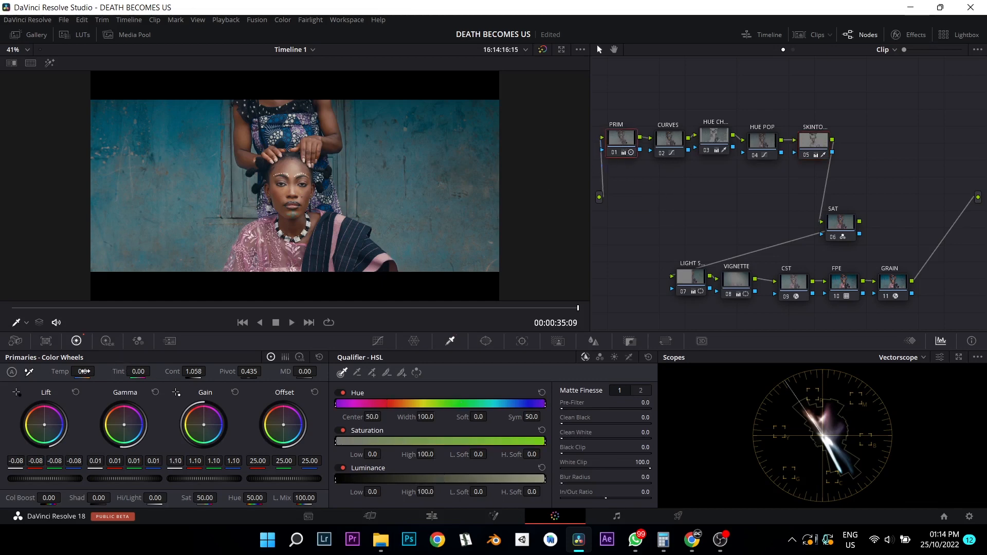
mouse_move(83, 371)
left_mouse_down()
mouse_move(108, 372)
mouse_move(78, 371)
mouse_move(91, 371)
left_mouse_up()
left_click(87, 370)
type("10.0")
key("Return")
left_click(85, 372)
type("2")
key("Return")
Compare the frame with the PRIM node disabled and enabled, and set the node's tint to 4.00
key("ctrl+d")
key("ctrl+d")
key("ctrl+d")
key("ctrl+d")
left_click_drag(145, 372, 171, 371)
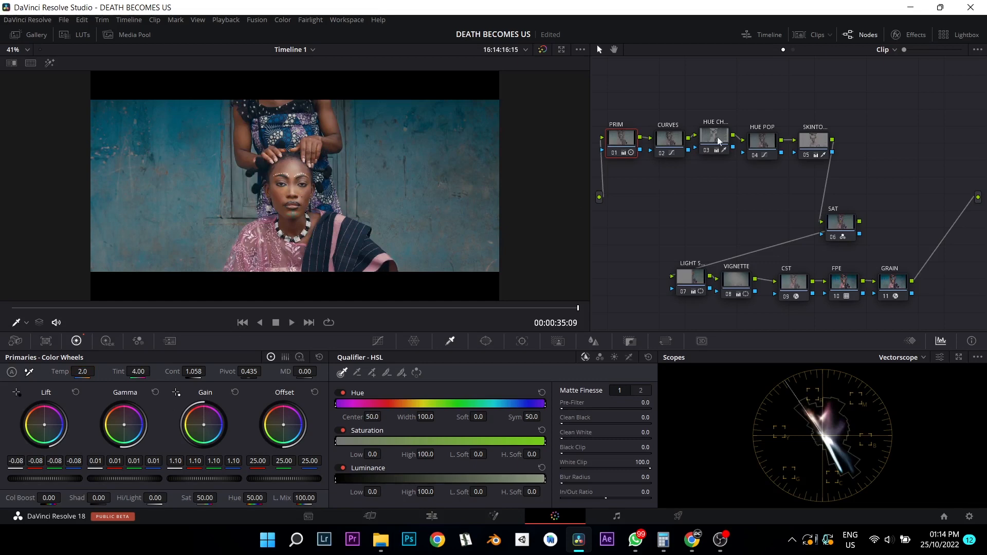
Disable all nodes to view the ungraded clip, and re-enable the CST, FPE and GRAIN nodes one by one
left_click_drag(625, 150, 629, 144)
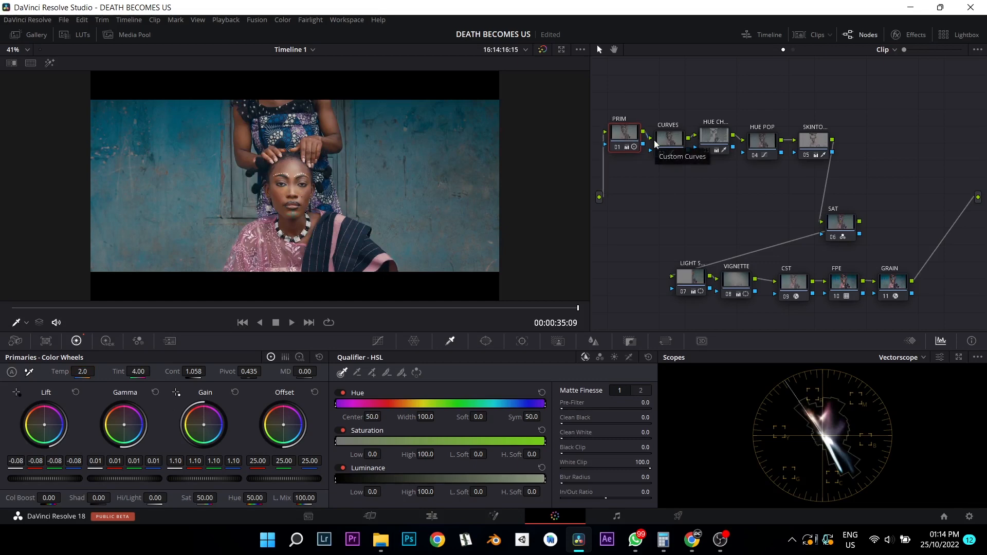
key("shift+d")
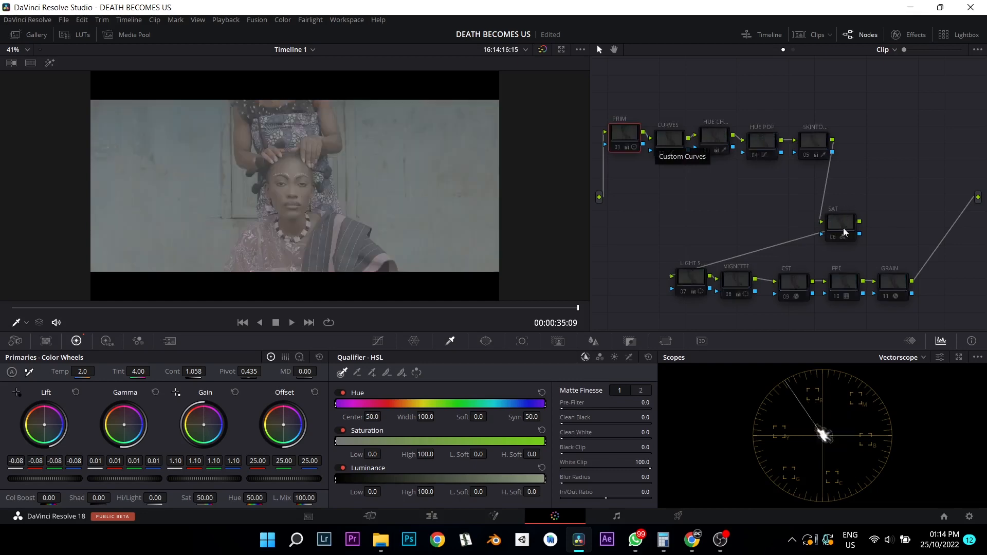
left_click(798, 283)
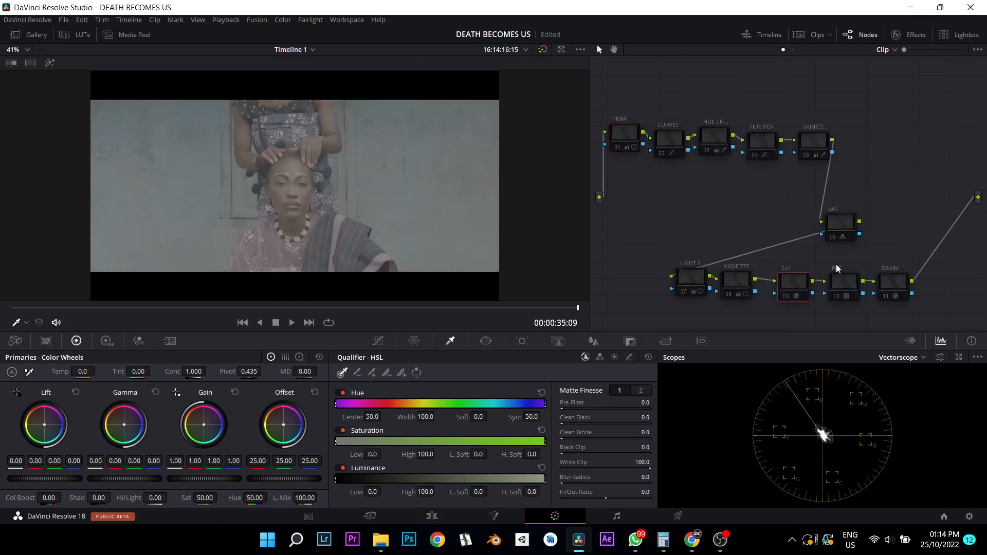
left_click(844, 278)
key("shift+d")
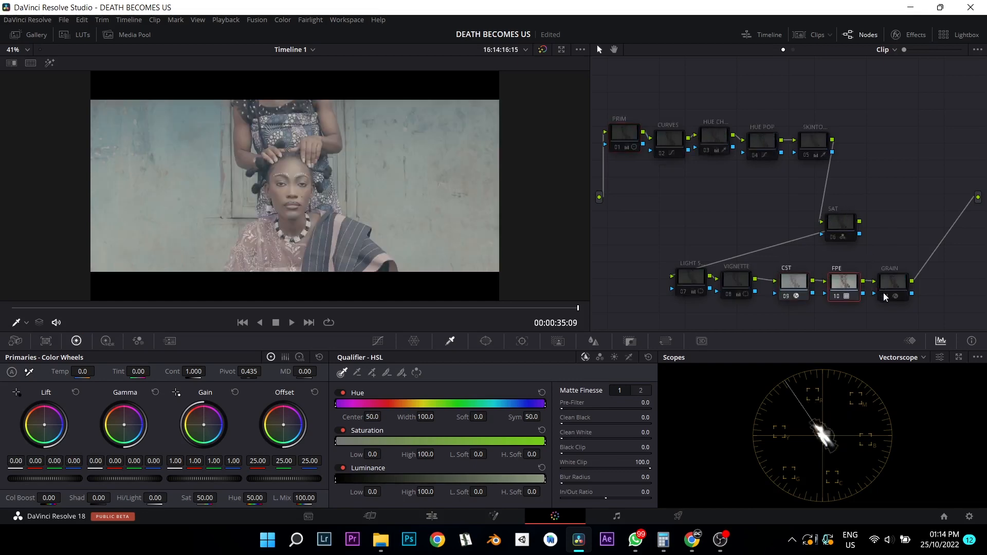
left_click(878, 287)
Re-enable the SAT, PRIM, CURVES and HUE CH... nodes in turn to review what each adds to the image
left_click_drag(843, 234, 841, 233)
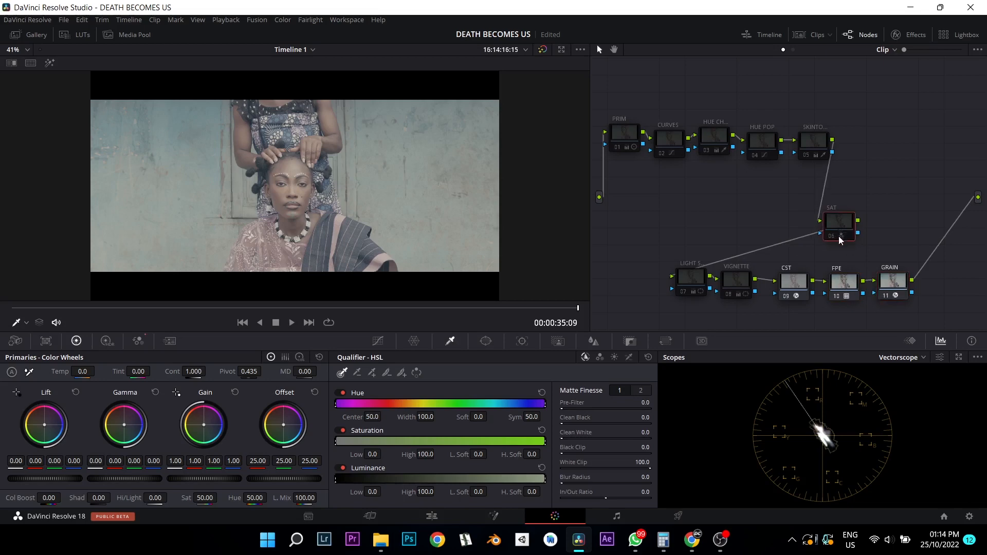
left_click(693, 278)
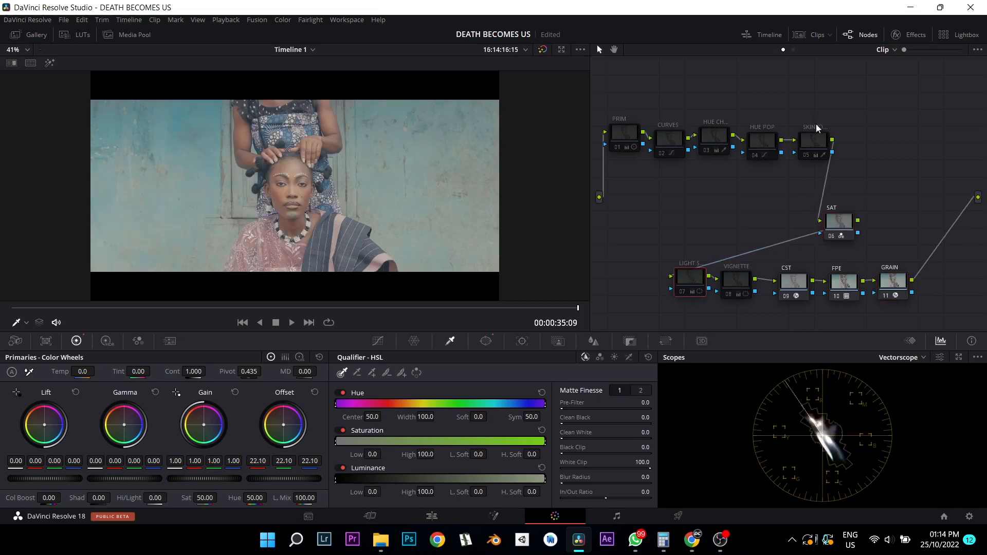
left_click(626, 146)
left_click(666, 151)
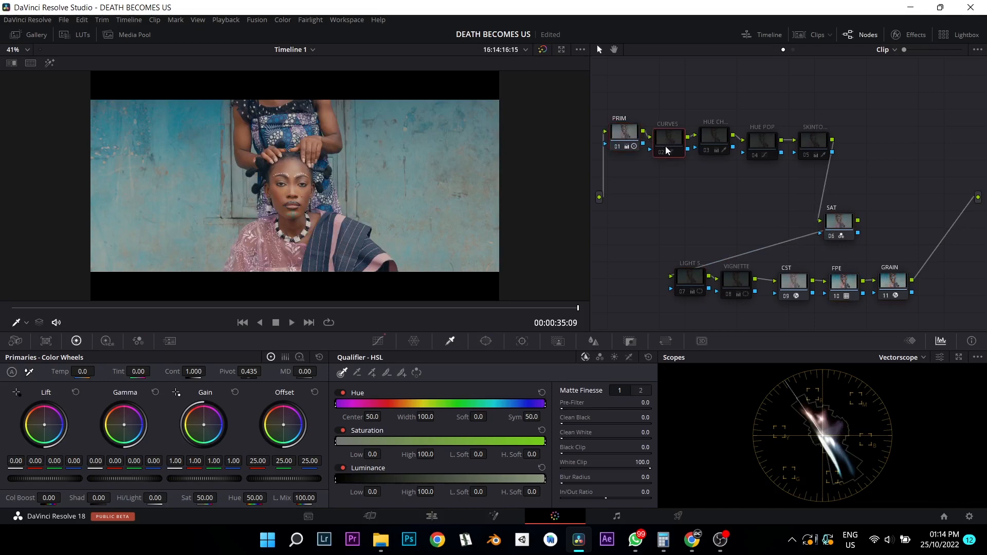
left_click(717, 143)
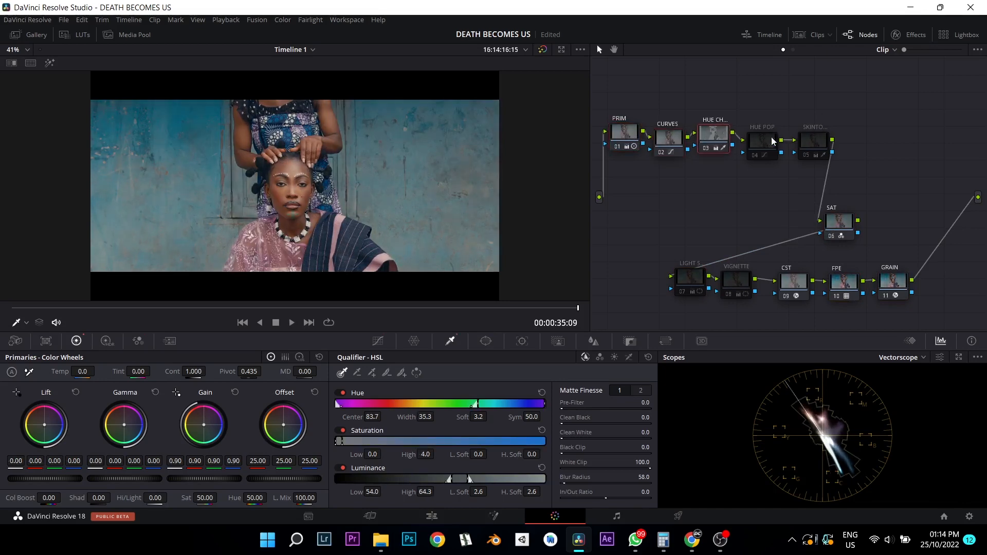
Re-enable the HUE POP, SKINTONE, light shaping and VIGNETTE nodes in turn to review the complete grade
left_click(766, 140)
key("ctrl+d")
left_click(810, 143)
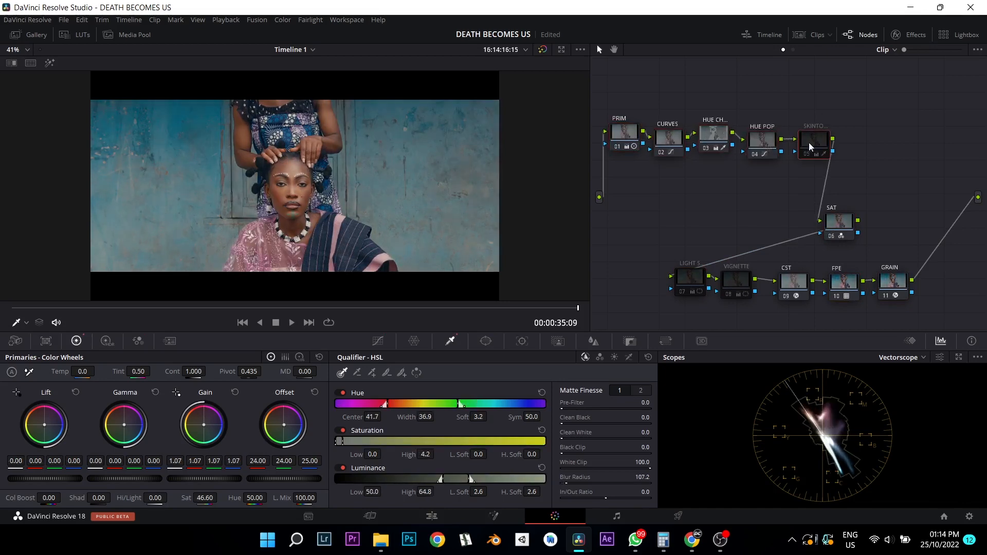
key("ctrl+d")
left_click(687, 281)
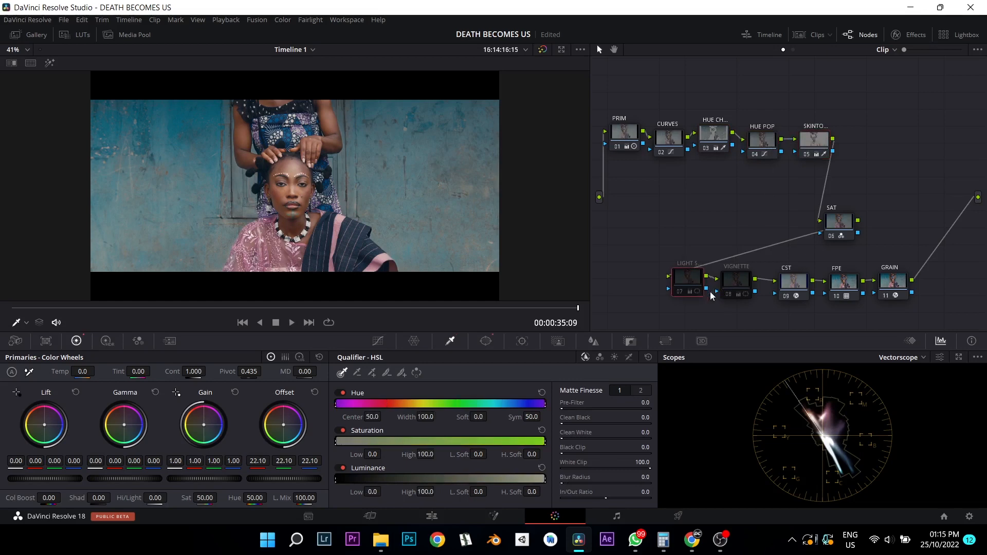
key("ctrl+d")
left_click(739, 292)
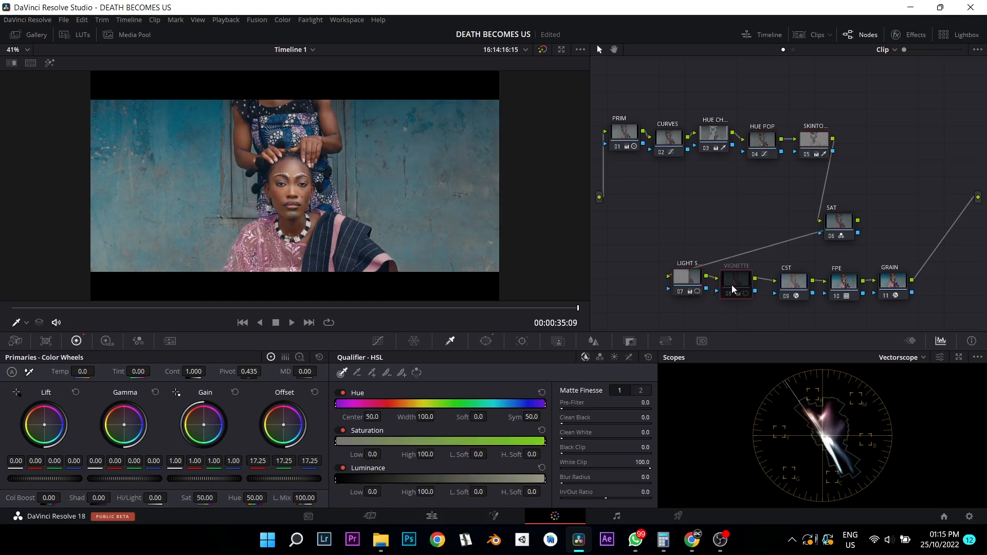
key("ctrl+d")
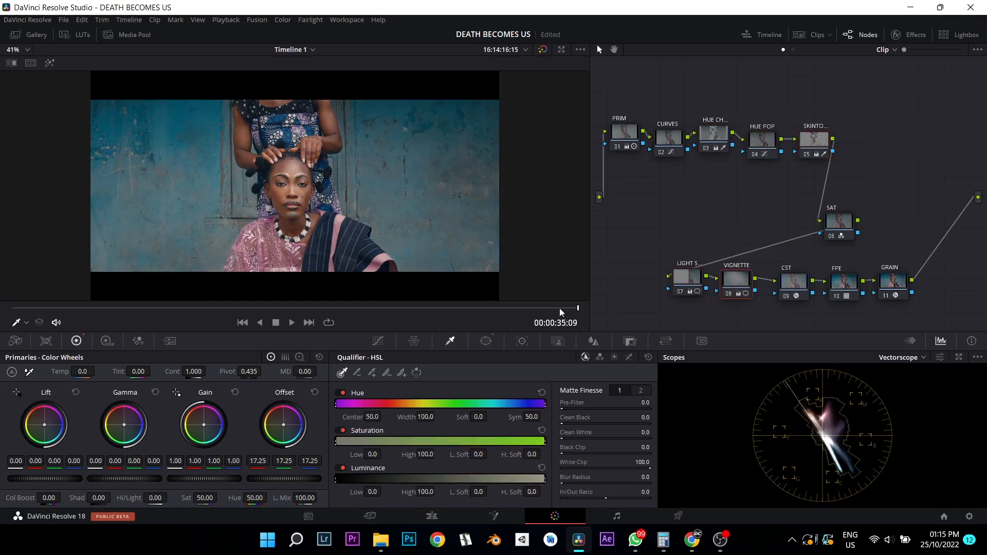
Scrub back to the early part of the clip, play the graded footage in full screen, and return to the normal view
left_click_drag(559, 307, 69, 329)
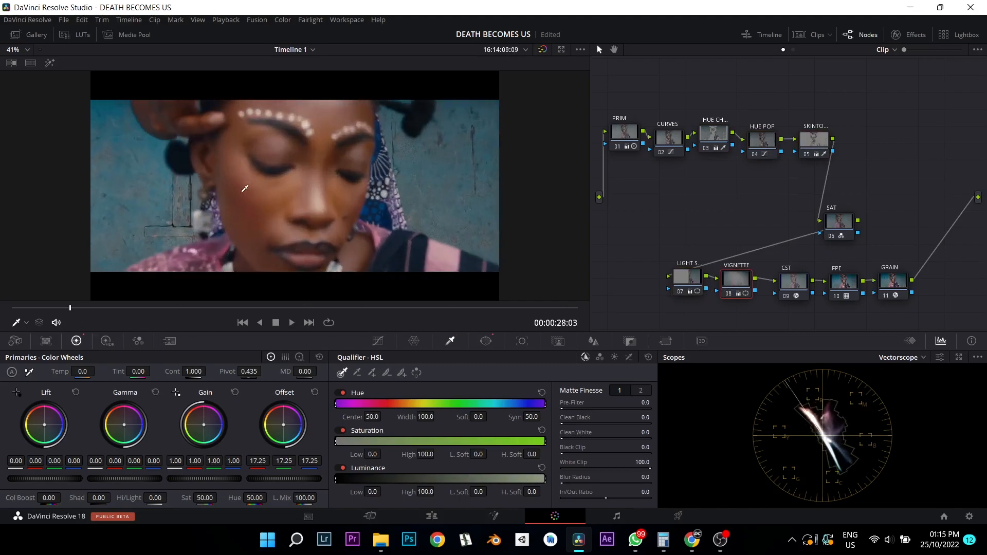
key("ctrl+f")
key("space")
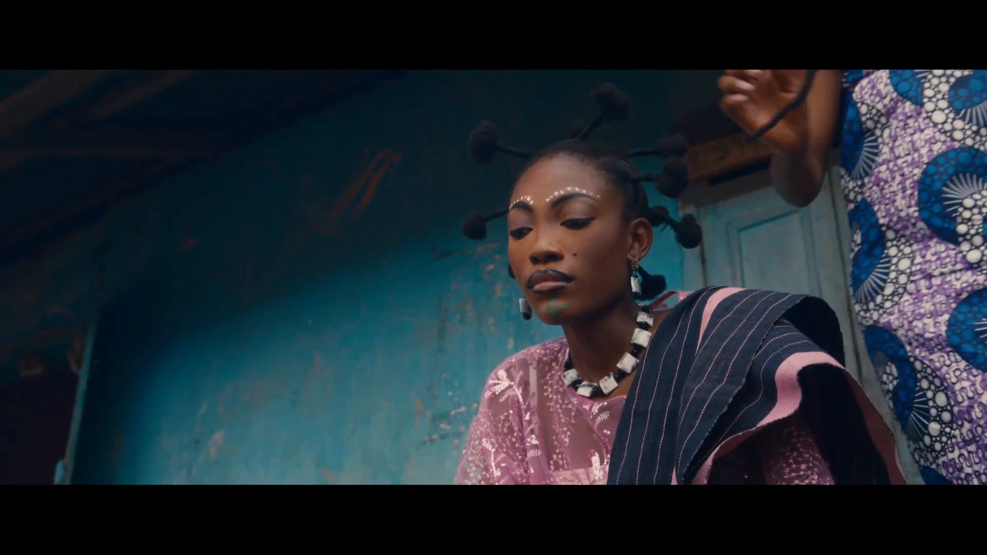
key("Escape")
Show the clip thumbnails and review the grades of clips 06, 04 and 03, scrubbing through clips 06 and 03
left_click(809, 36)
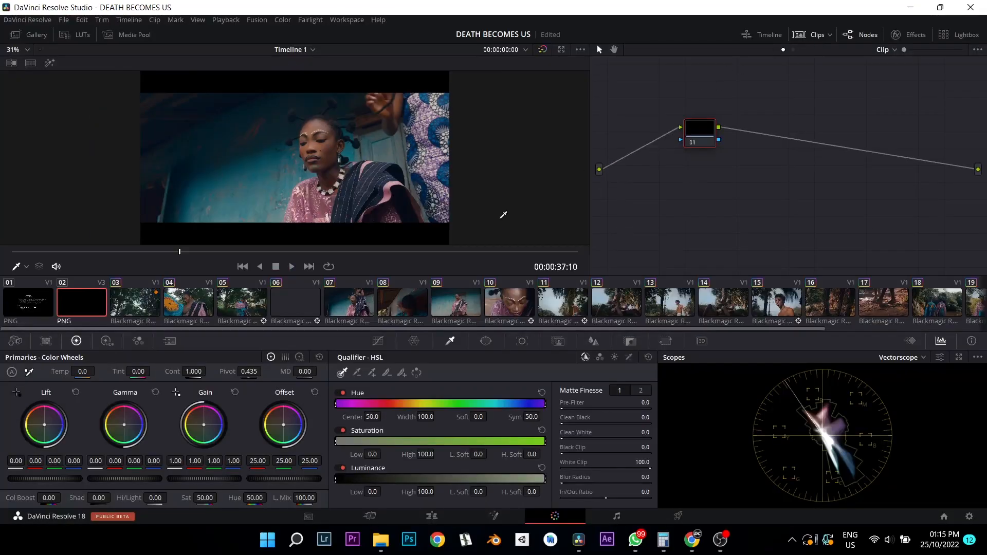
left_click(309, 303)
left_click_drag(352, 244, 572, 252)
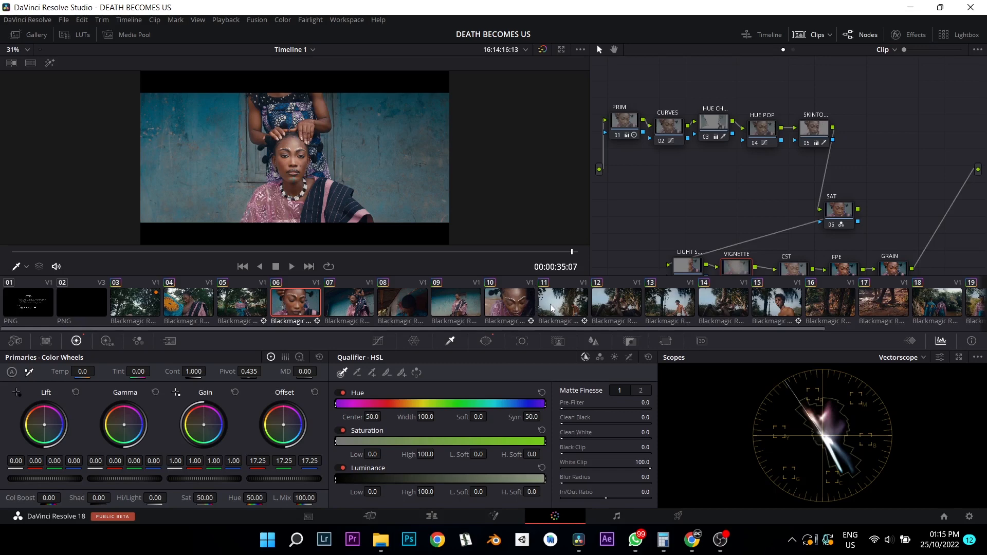
left_click(199, 310)
left_click(139, 306)
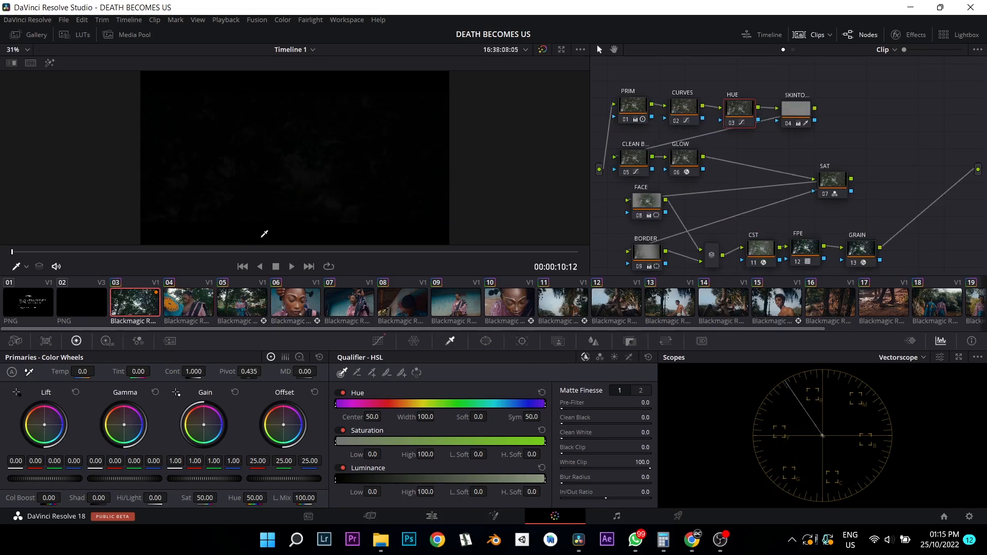
left_click_drag(234, 253, 570, 252)
Open clip 05, hide the clip thumbnails, and tidy its node graph by placing BORDER beneath FACE and shifting the mixer and CST nodes
left_click(250, 312)
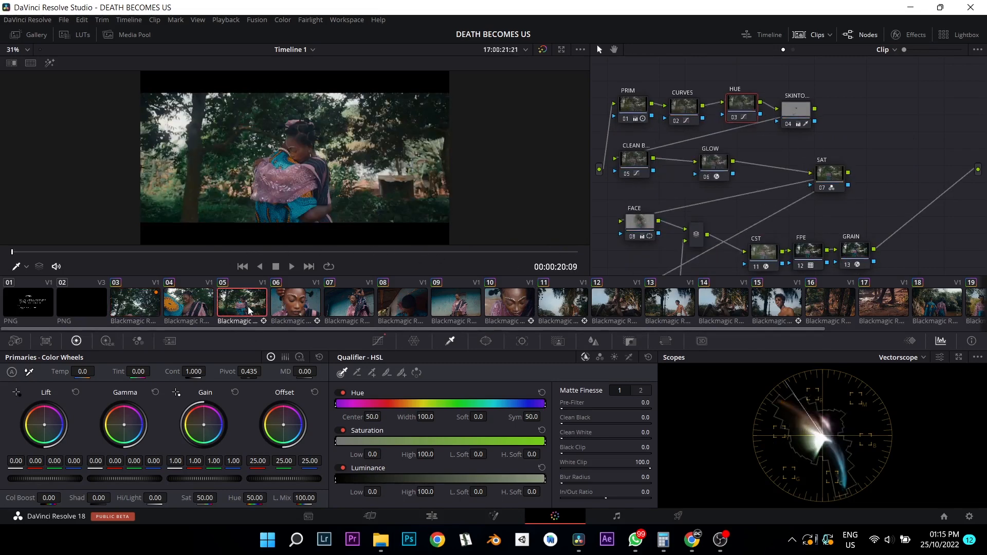
left_click(812, 34)
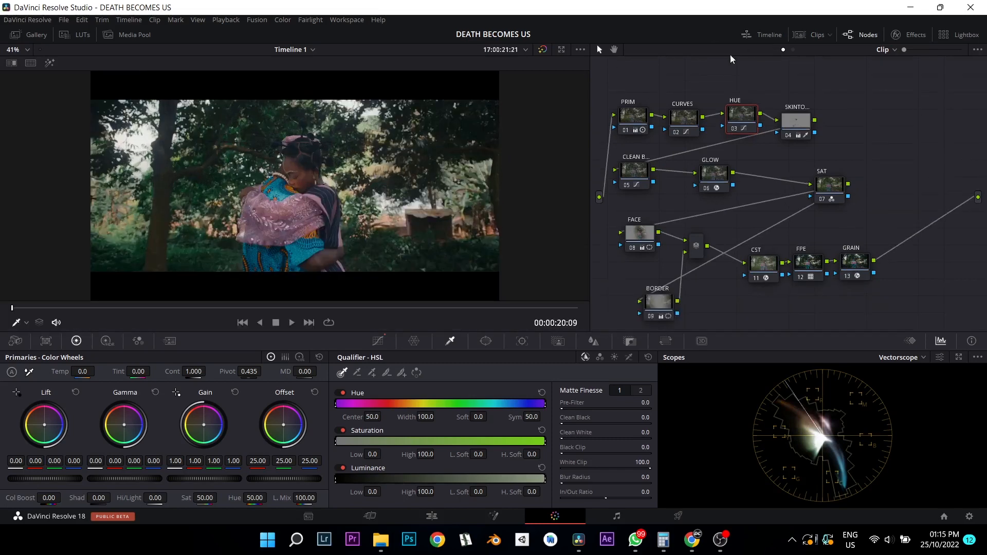
left_click_drag(659, 302, 643, 277)
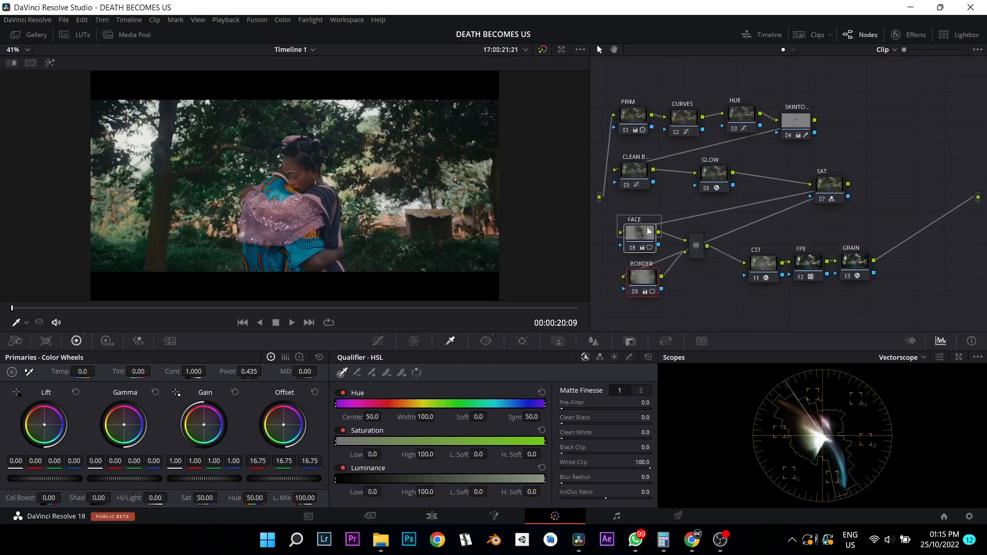
left_click(693, 251)
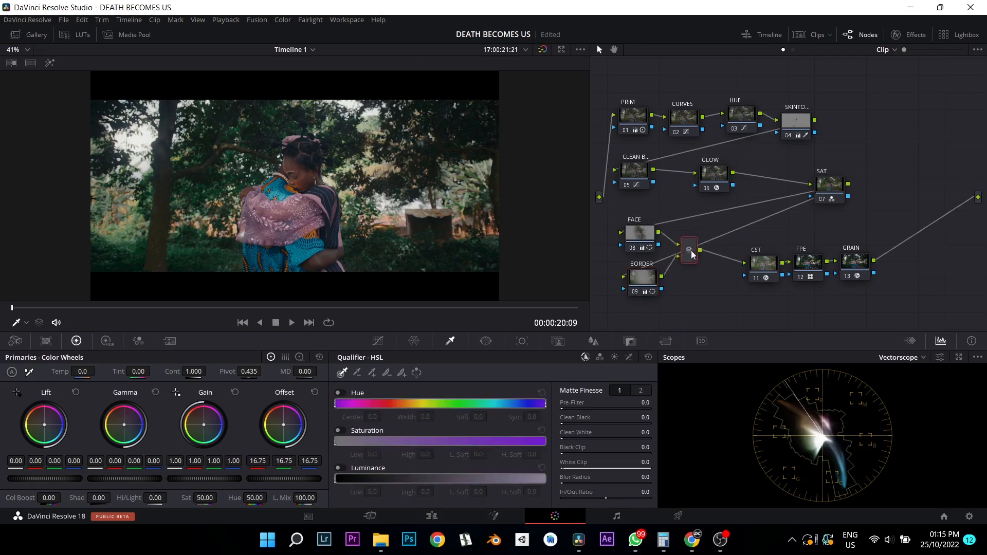
left_click_drag(764, 263, 756, 264)
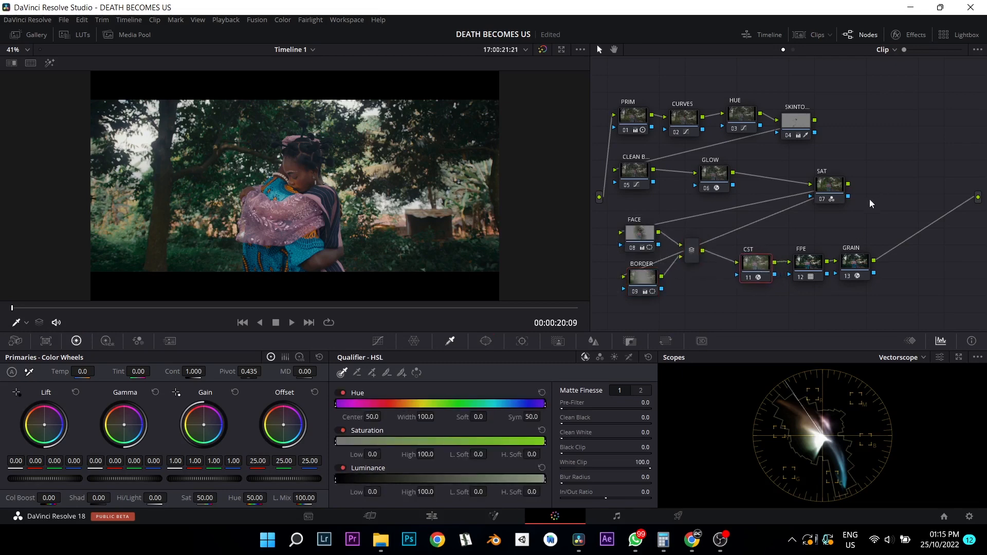
Disable all of clip 05's nodes to view the ungraded shot, and re-enable its CST, FPE and GRAIN nodes
key("alt+d")
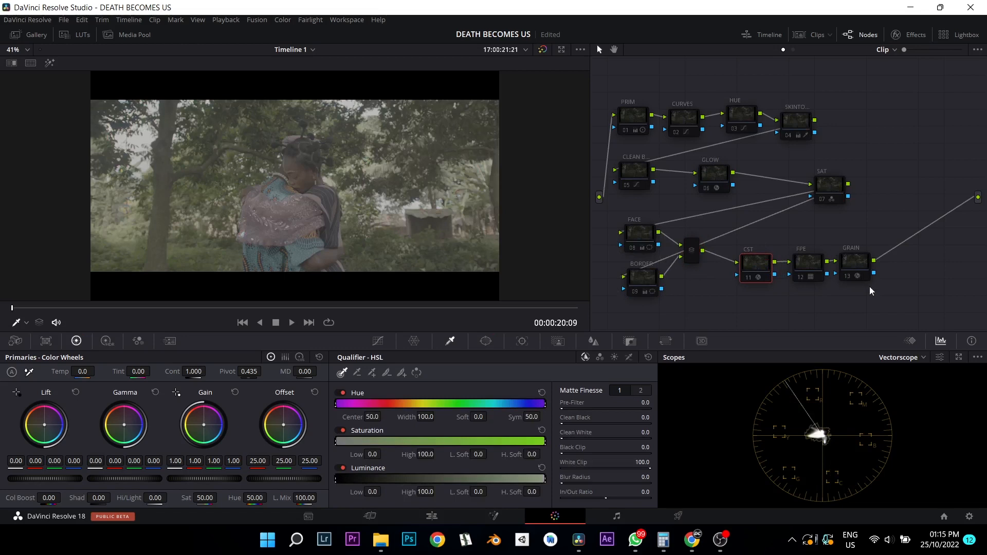
left_click(758, 265)
key("ctrl+d")
left_click(809, 265)
key("ctrl+d")
left_click(855, 262)
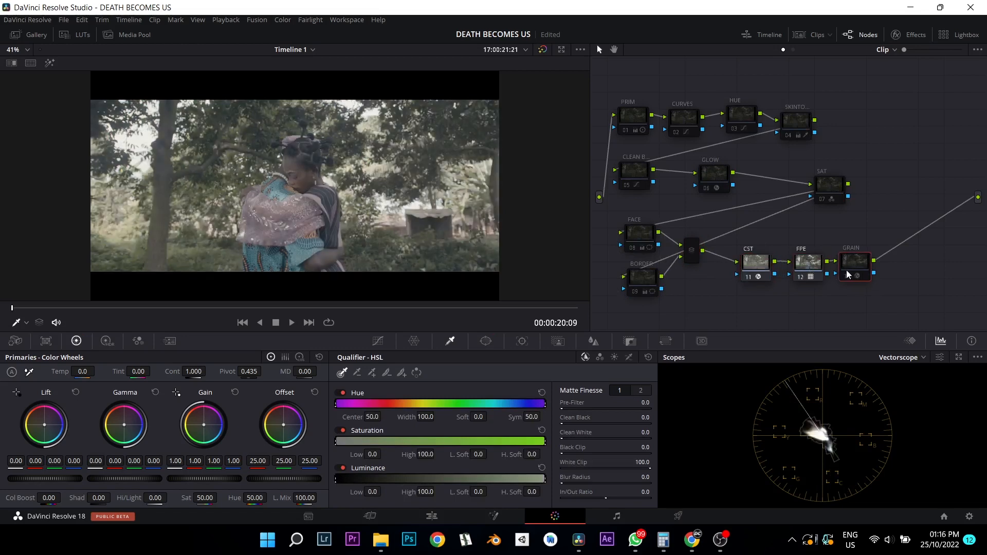
key("ctrl+d")
Compare clip 05 with the SAT node enabled and disabled, leaving the node on
left_click(636, 119)
left_click(820, 177)
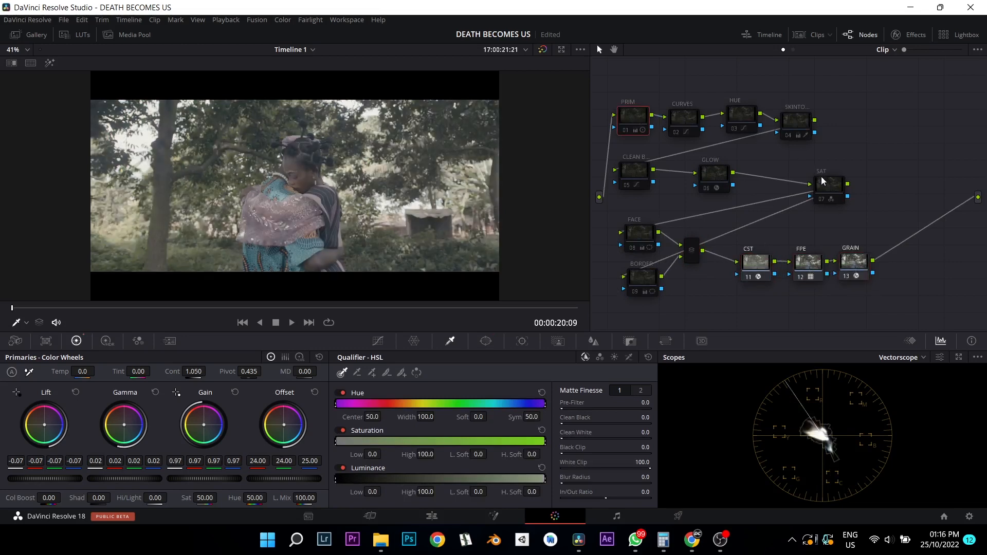
key("ctrl+d")
key("ctrl+d")
key("ctrl+d")
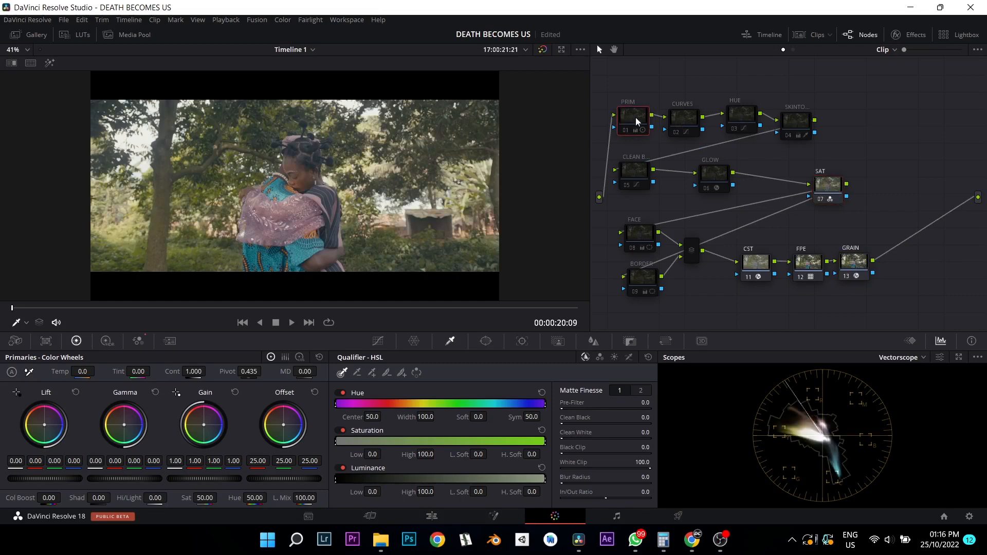
Re-enable clip 05's PRIM, CURVES and HUE nodes one after another to review their effect on the greens
left_click(633, 117)
key("ctrl+d")
left_click(689, 119)
key("ctrl+d")
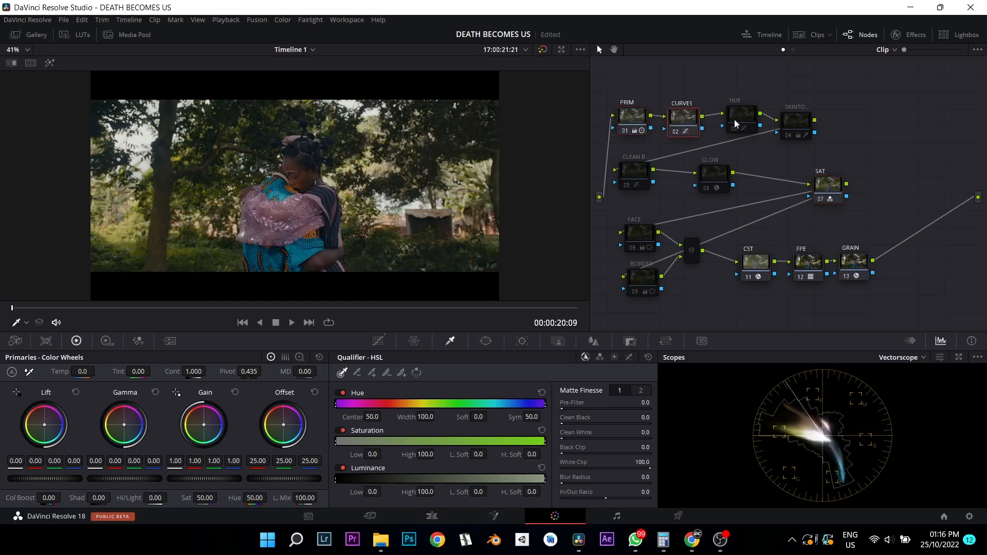
left_click(740, 121)
key("ctrl+d")
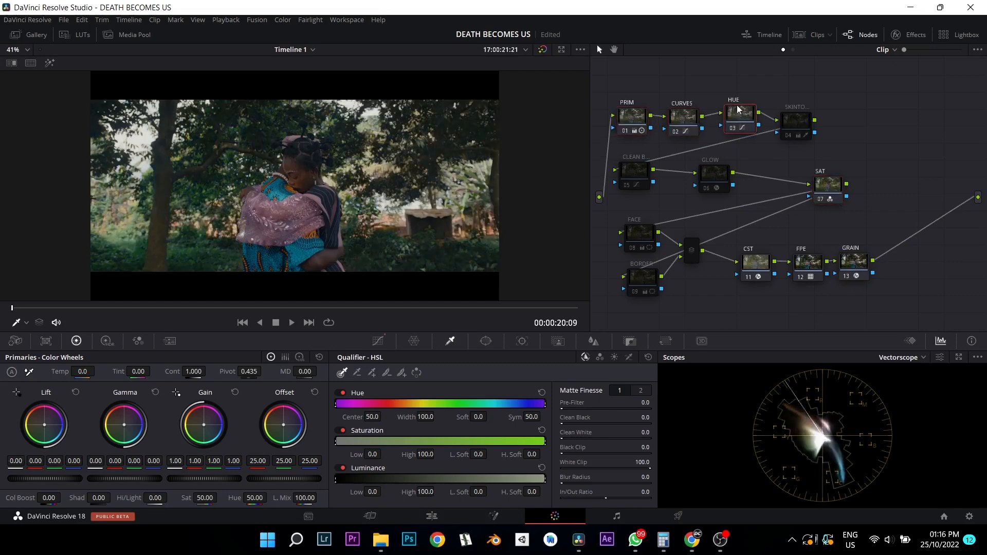
Align the HUE node with its neighbours, disable it, and display its Hue Vs Sat curve
left_click_drag(735, 112, 736, 123)
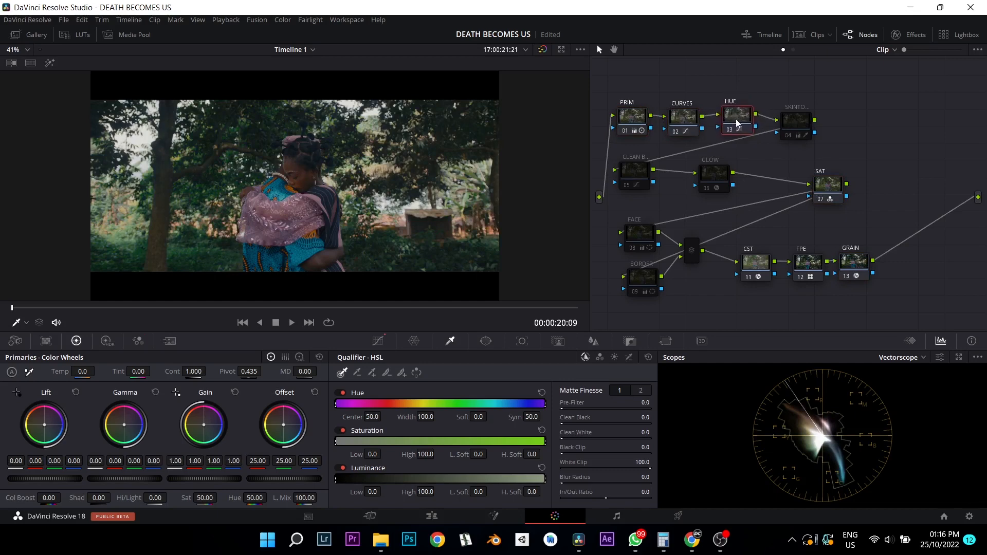
key("ctrl+d")
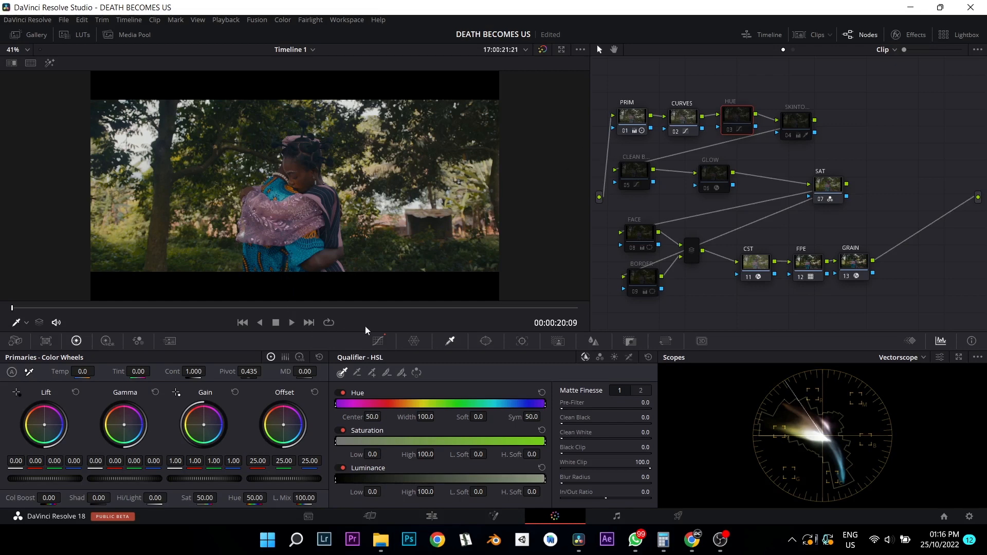
left_click(378, 341)
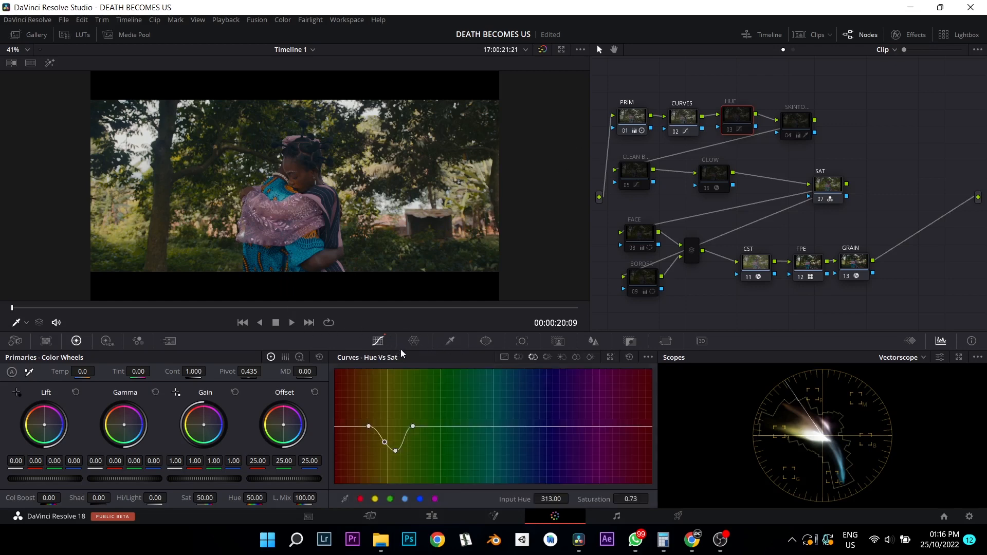
Display the HUE node's Hue Vs Hue curve, try exaggerated shifts of its yellow-green points, and undo them
left_click(518, 359)
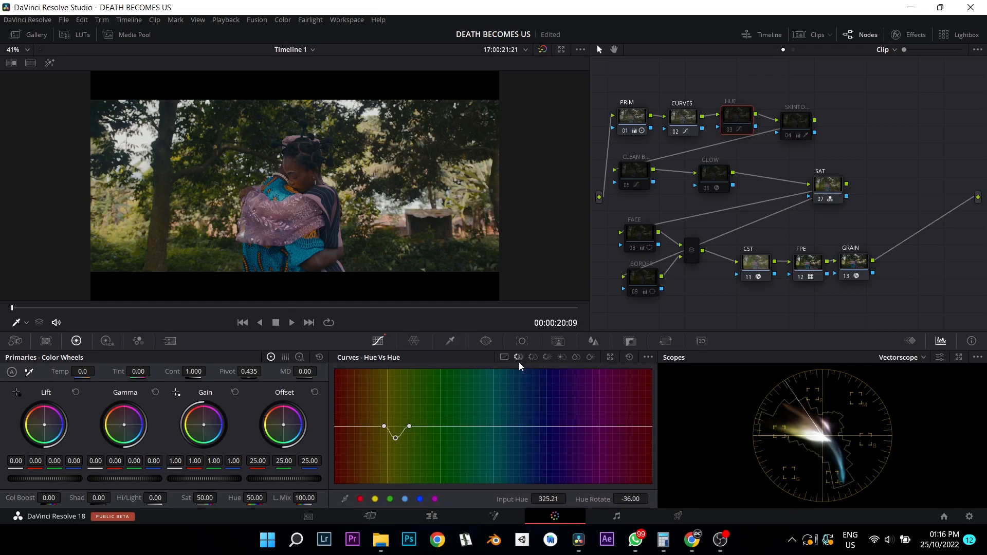
left_click_drag(401, 443, 406, 473)
left_click_drag(407, 425, 381, 394)
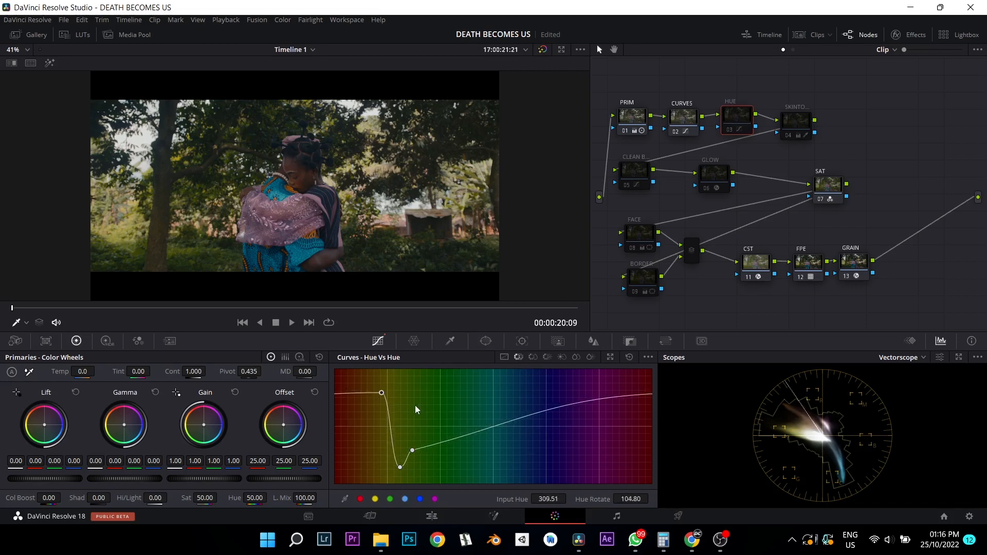
key("ctrl+z")
key("ctrl+z")
key("ctrl+z")
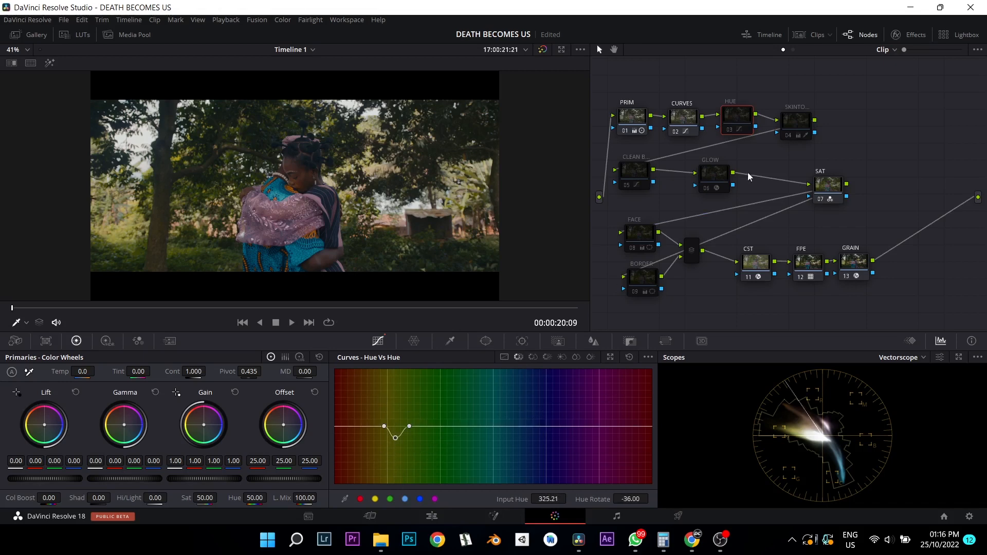
Try enabling the HUE node and pulling the middle Hue Vs Hue point further down, and undo the changes
left_click_drag(733, 114, 730, 114)
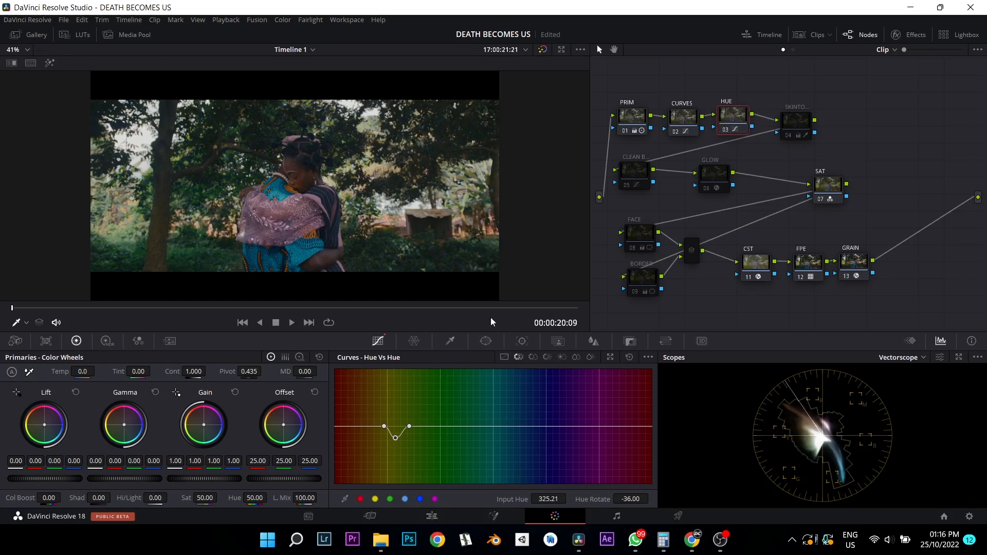
left_click_drag(396, 438, 402, 471)
key("ctrl+z")
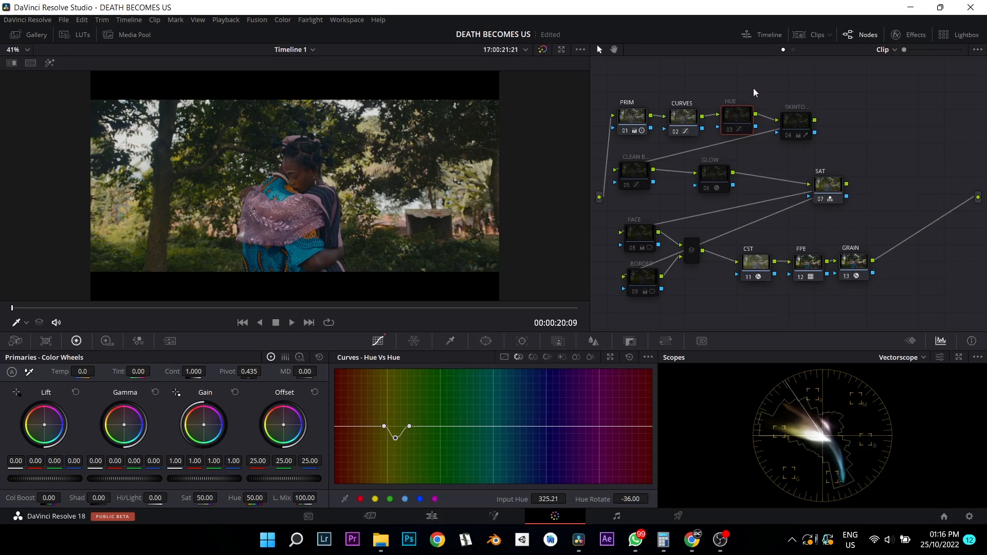
Enable the HUE node, compare the greens with it off and on, leave it on, and display its Hue Vs Sat curve
left_click_drag(732, 125, 727, 123)
key("ctrl+d")
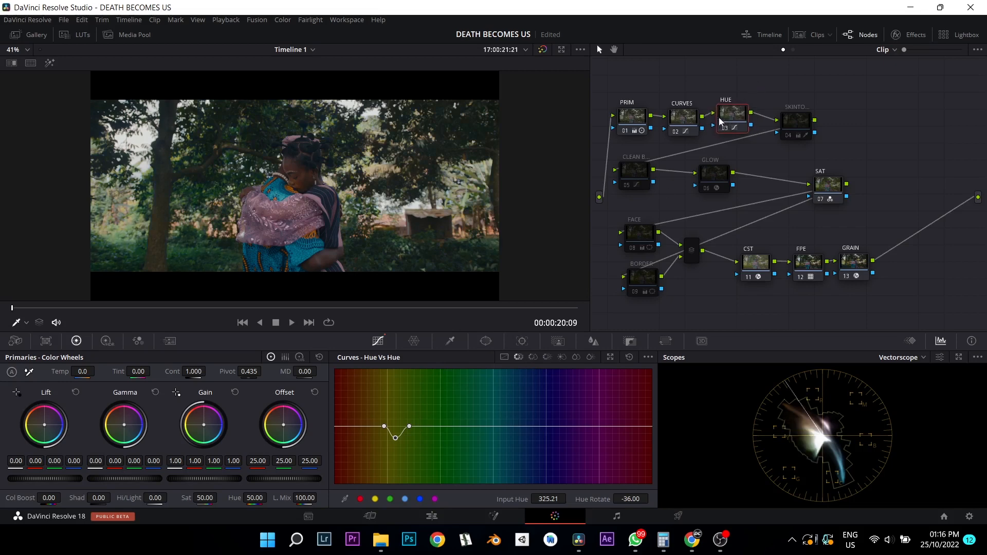
key("ctrl+d")
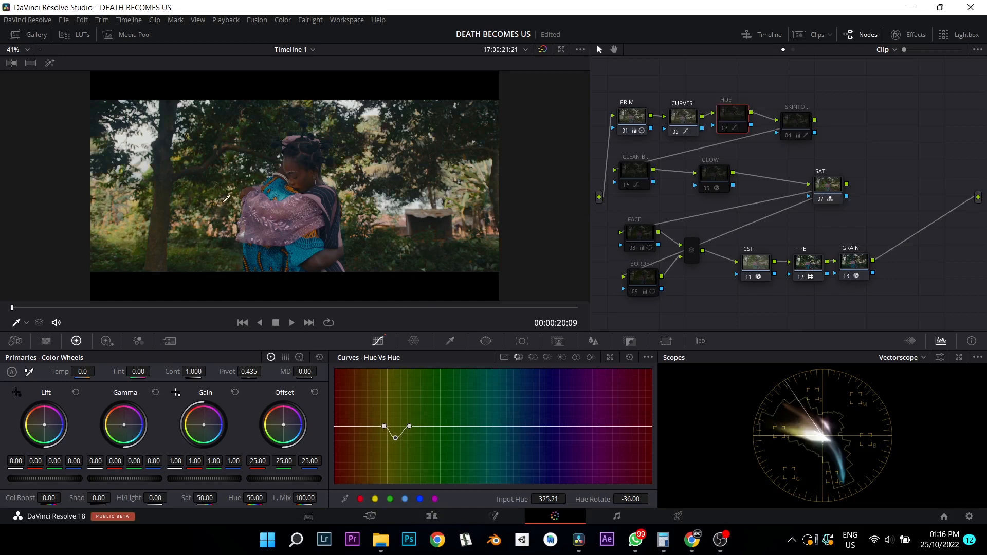
key("ctrl+d")
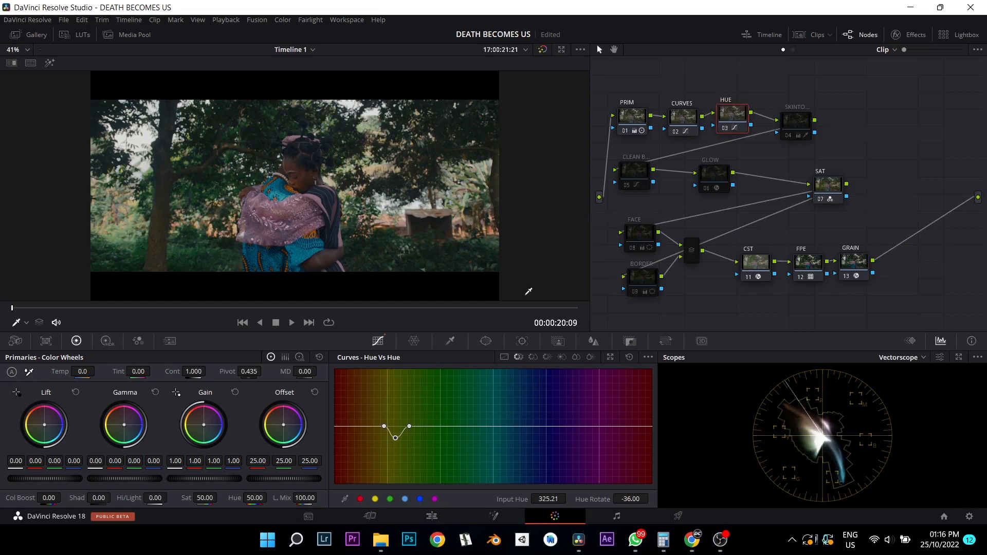
left_click(535, 358)
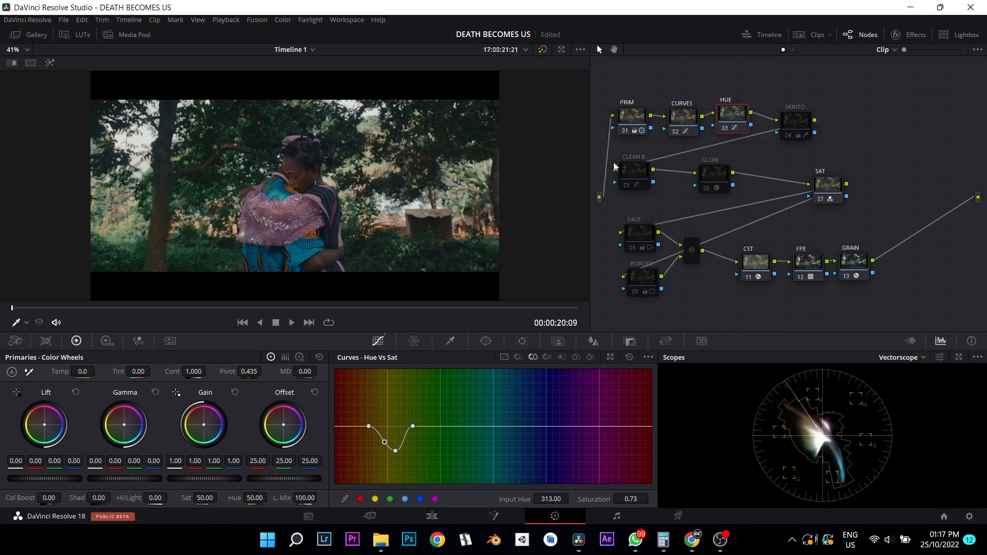
Enable clip 05's skin tone node and inspect the woman's face up close
left_click_drag(792, 128, 794, 126)
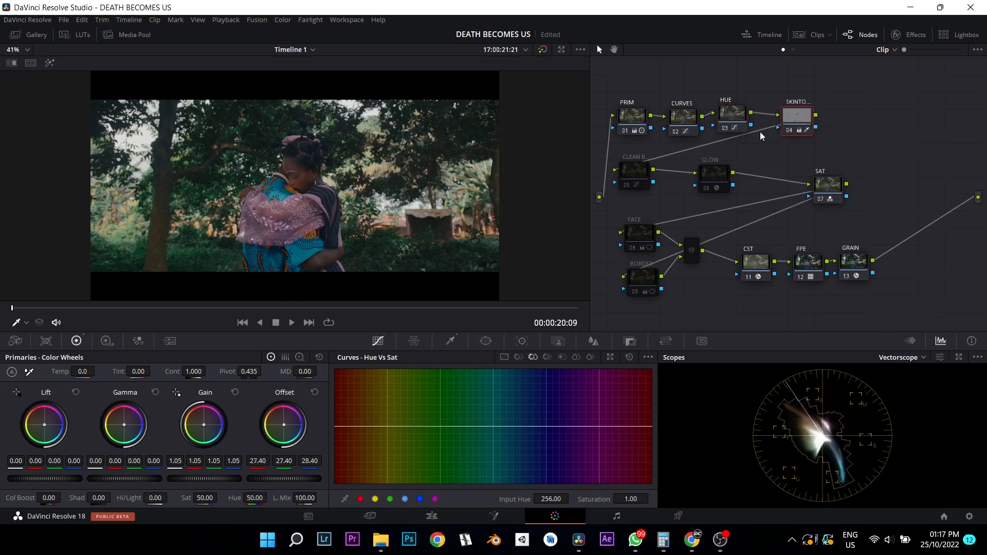
scroll(343, 157, "up", 5)
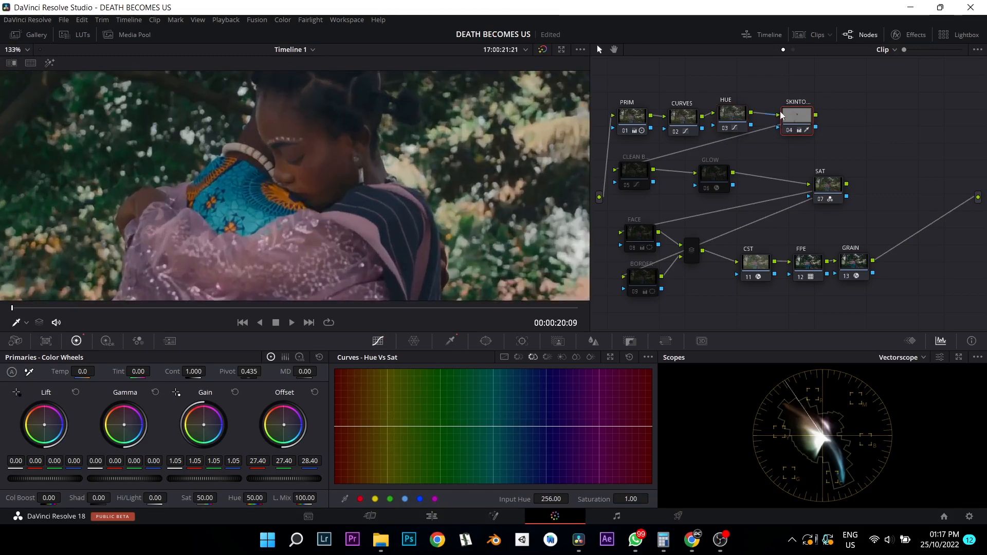
scroll(452, 209, "down", 5)
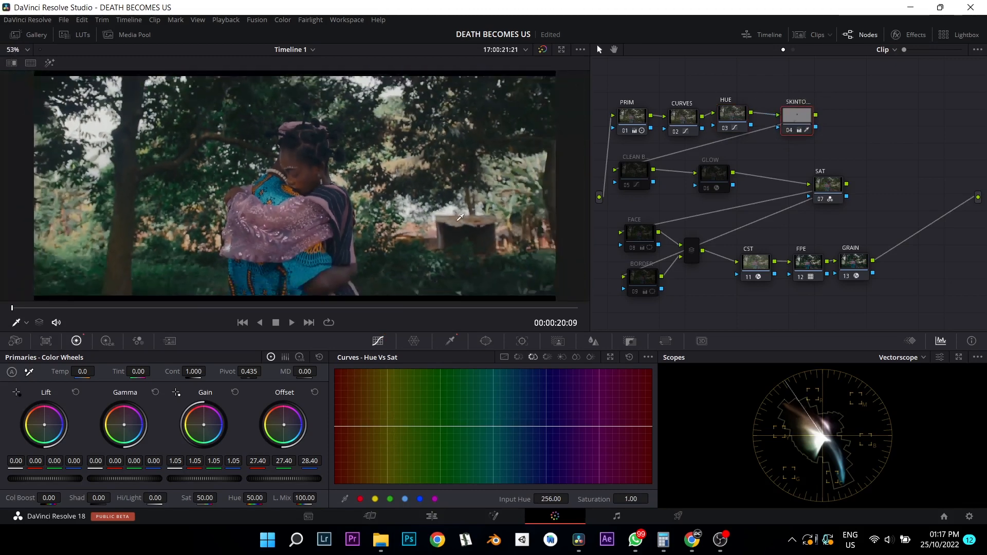
Enable the CLEAN B node and display its Lum Vs Sat and Sat Vs Sat curves
mouse_move(634, 170)
left_mouse_down()
mouse_move(649, 180)
mouse_move(637, 181)
left_mouse_up()
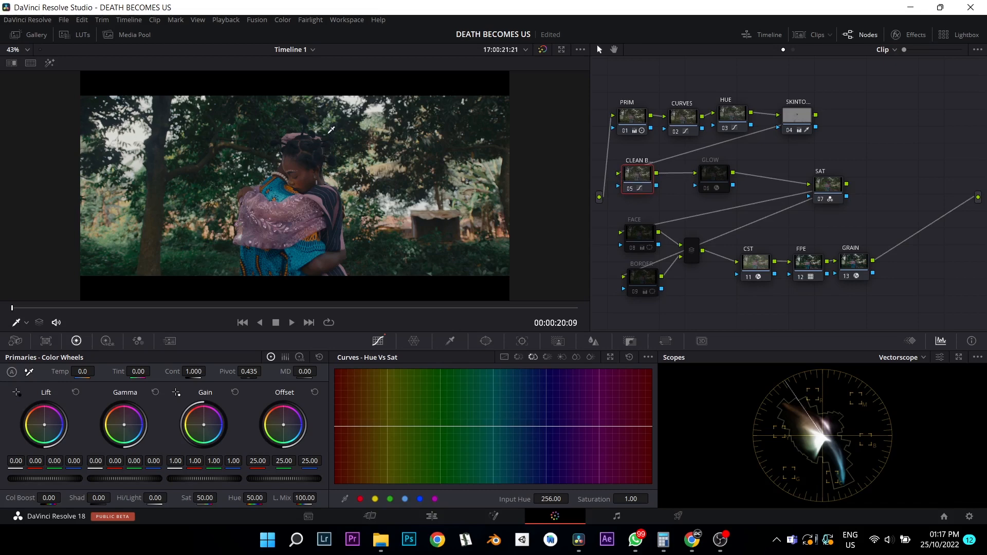
left_click(563, 357)
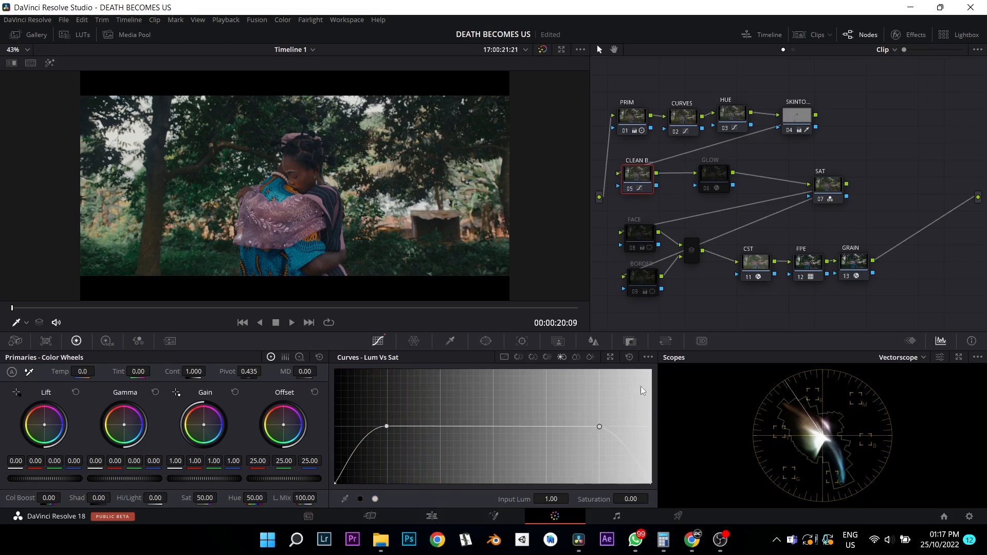
left_click(576, 357)
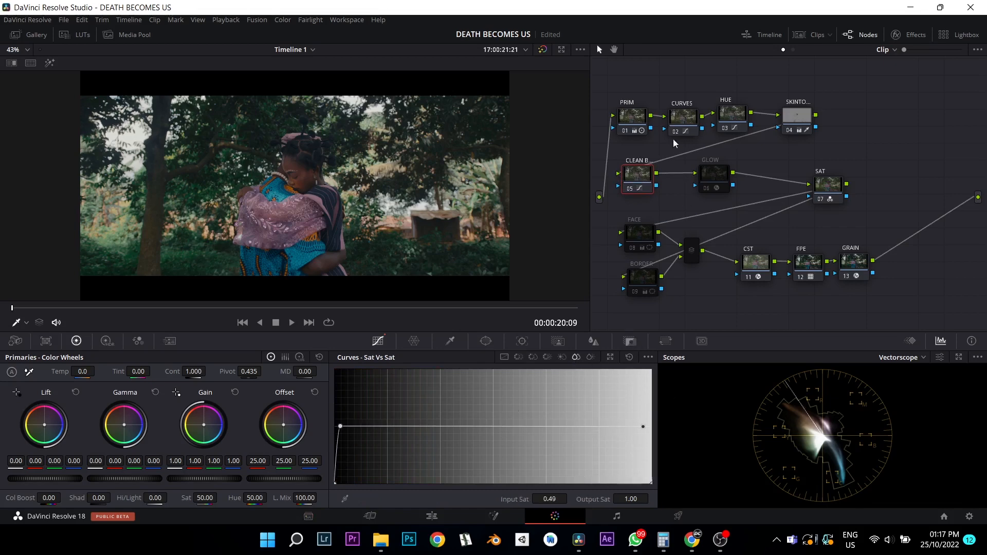
Enable the GLOW node to review its effect on the shot, leaving it on
left_click(714, 190)
left_click(711, 190)
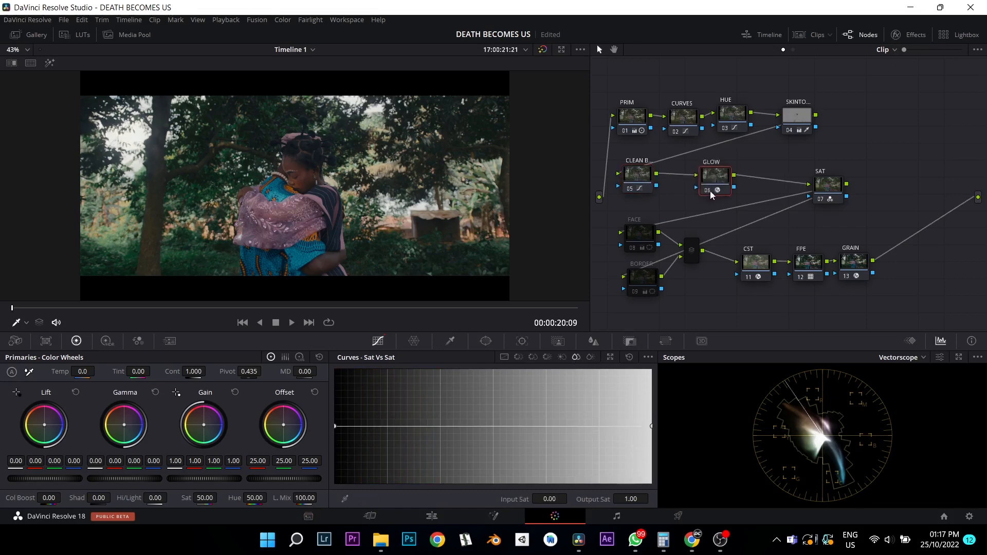
left_click(708, 190)
left_click(708, 190)
Enable the FACE node, display its circular window, and compare the shot with the node off and on, leaving it on
left_click_drag(648, 238, 650, 234)
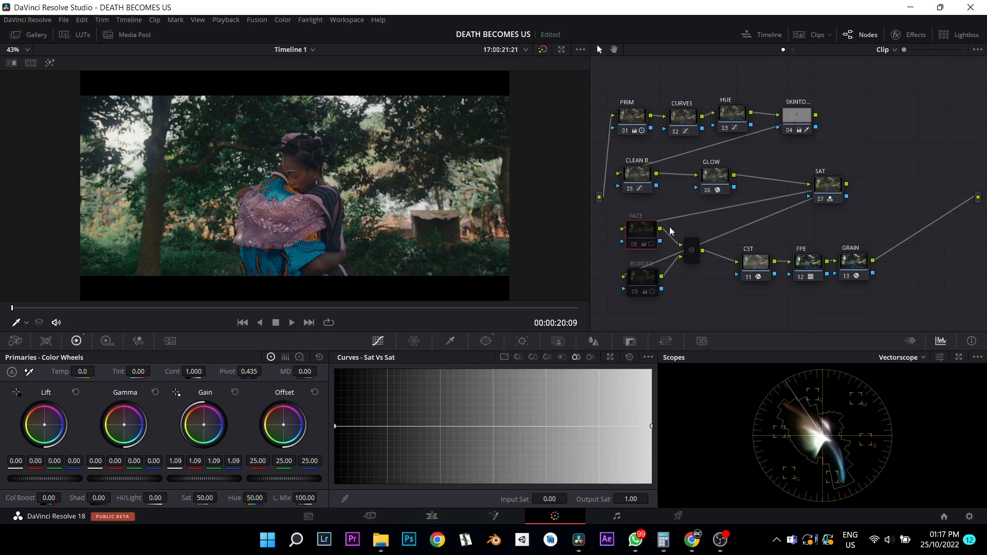
key("ctrl+d")
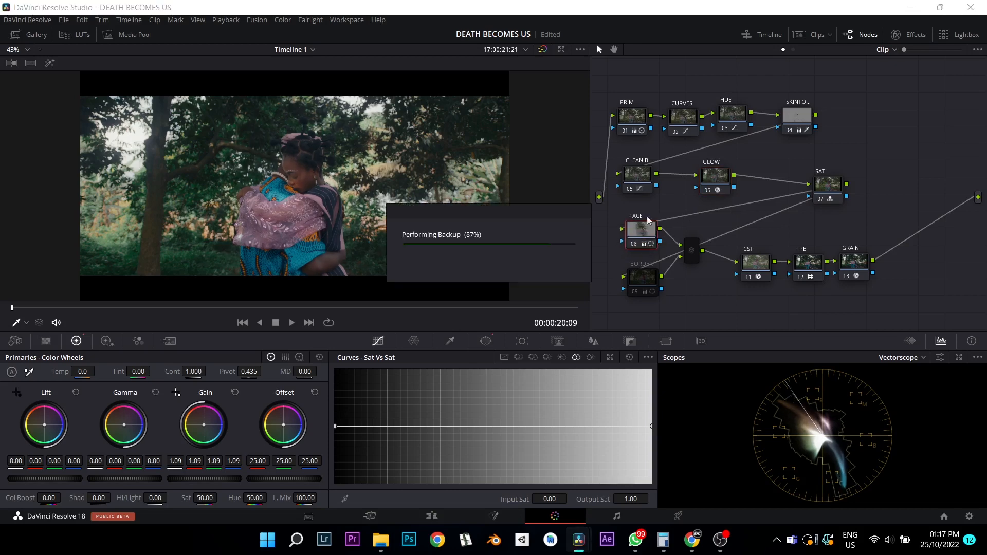
left_click(484, 343)
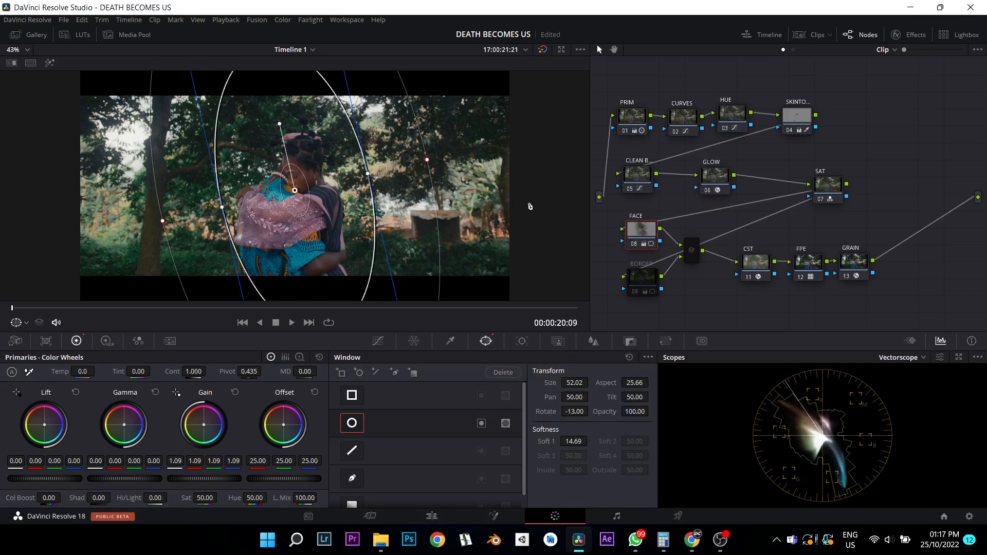
key("ctrl+d")
key("ctrl+d")
Enable the BORDER node, compare the shot with it off and on, leave it on, and return to the curves
left_click(639, 283)
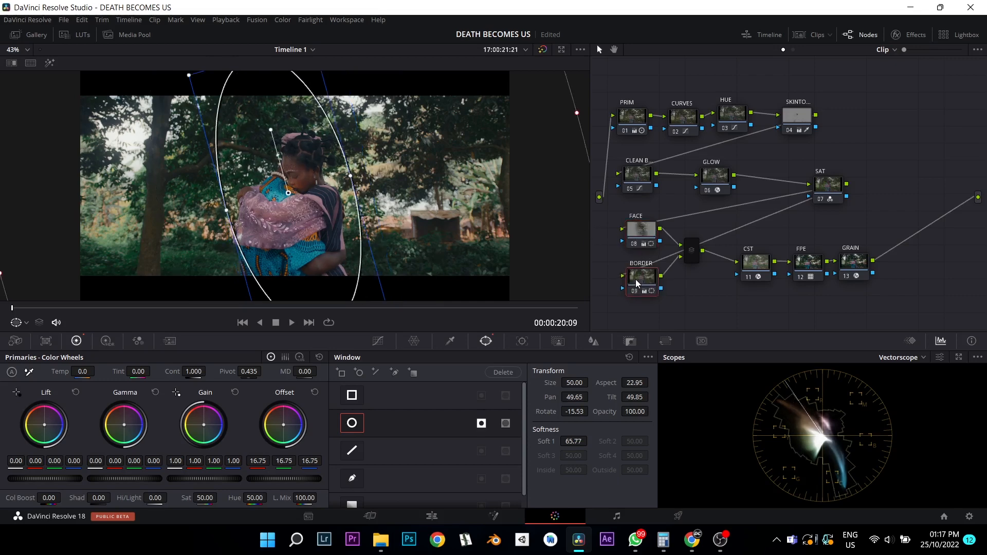
key("ctrl+d")
key("ctrl+d")
key("ctrl+d")
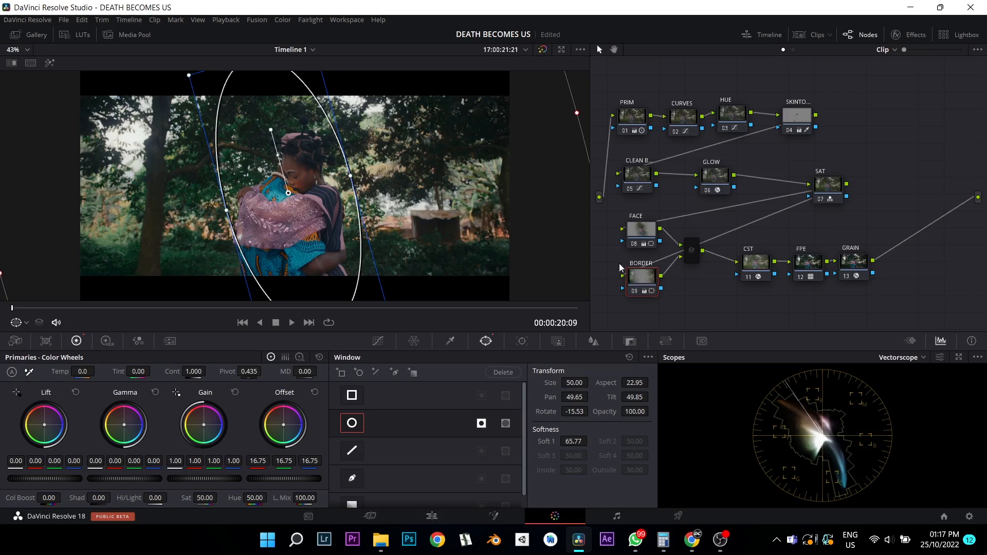
left_click(378, 341)
Disable all nodes to view the ungraded shot again, and re-enable the CST, FPE and GRAIN nodes
key("shift+d")
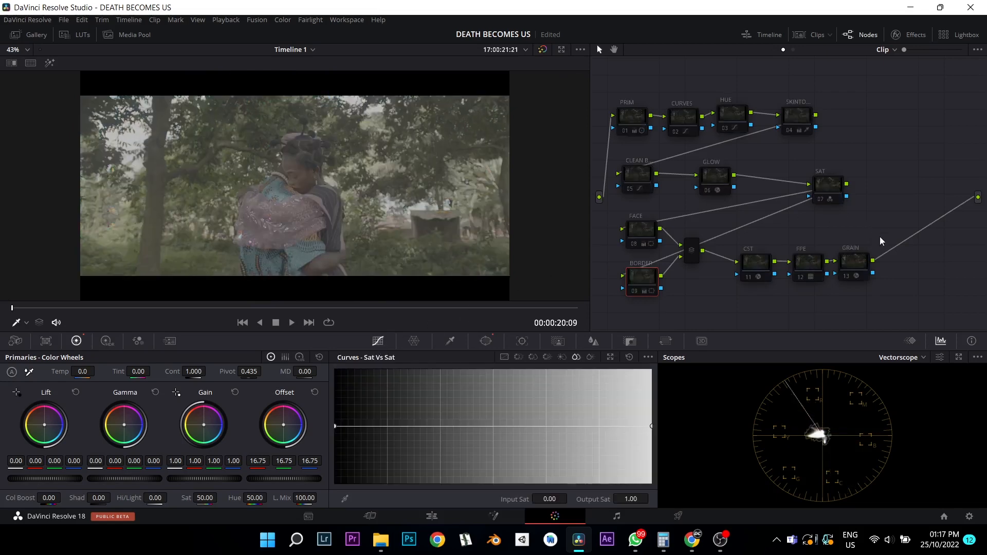
left_click(764, 267)
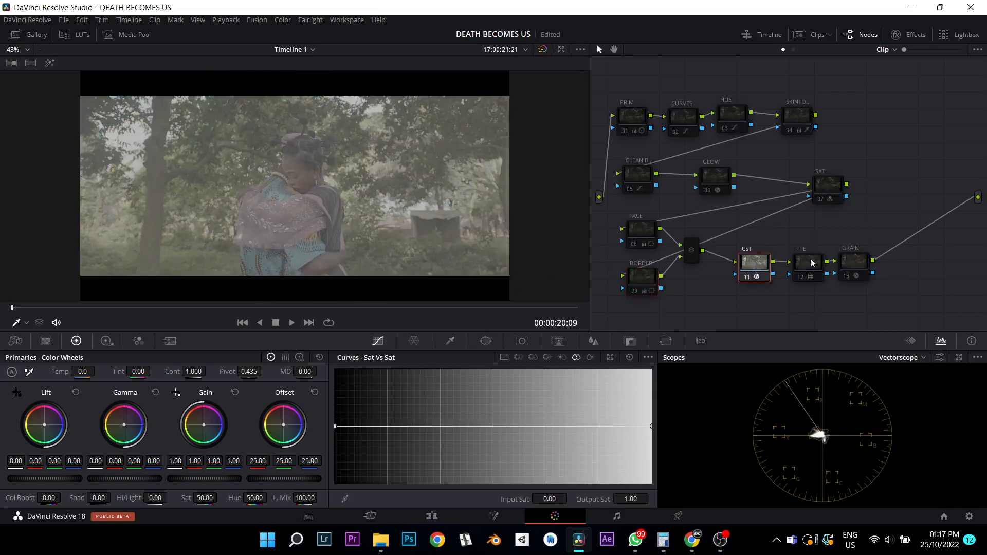
key("shift+'")
key("shift+d")
key("shift+'")
Re-enable the SAT, PRIM and CURVES nodes one after another
left_click(831, 183)
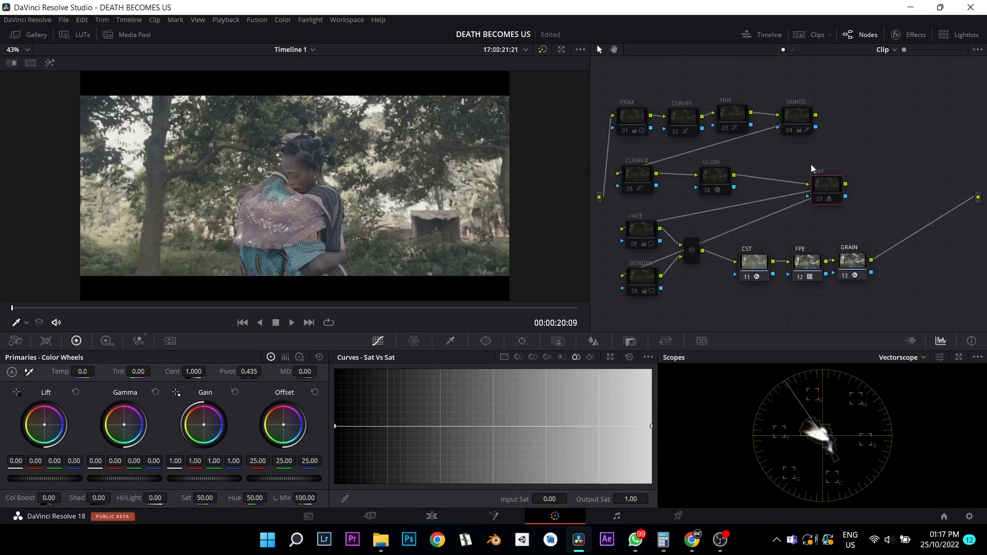
key("ctrl+d")
left_click(628, 114)
key("ctrl+d")
left_click(693, 120)
key("ctrl+d")
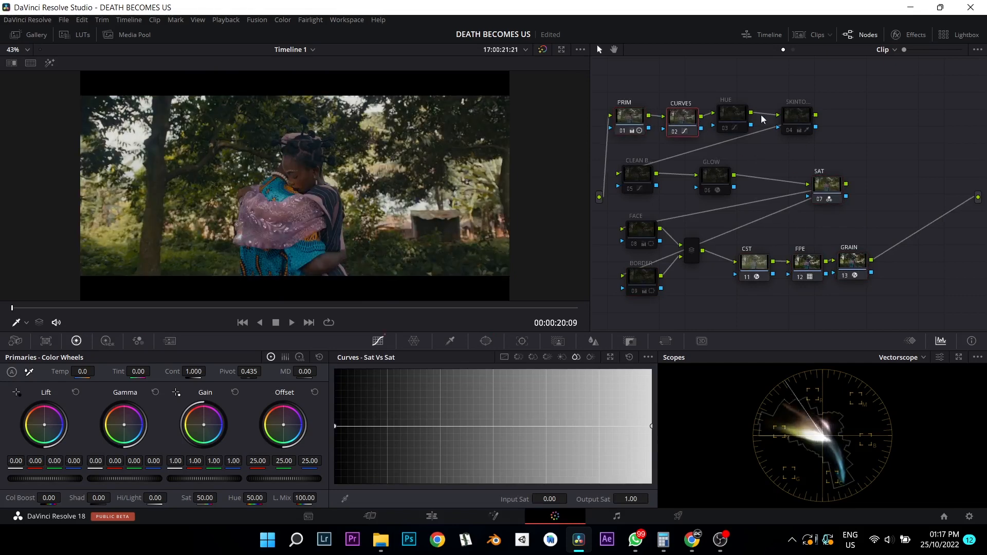
Re-enable the HUE, skin tone and CLEAN B nodes one after another
left_click(733, 116)
key("ctrl+d")
left_click(795, 119)
left_click(643, 173)
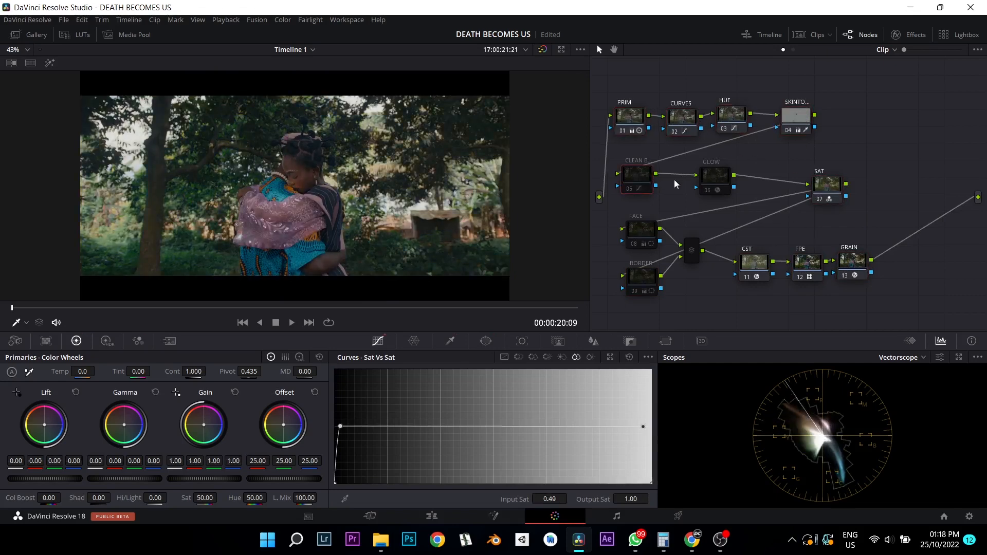
key("ctrl+d")
Re-enable the GLOW, FACE and BORDER nodes to complete the grade, and save the project
left_click(721, 181)
key("ctrl+d")
left_click(638, 233)
key("ctrl+d")
left_click(643, 286)
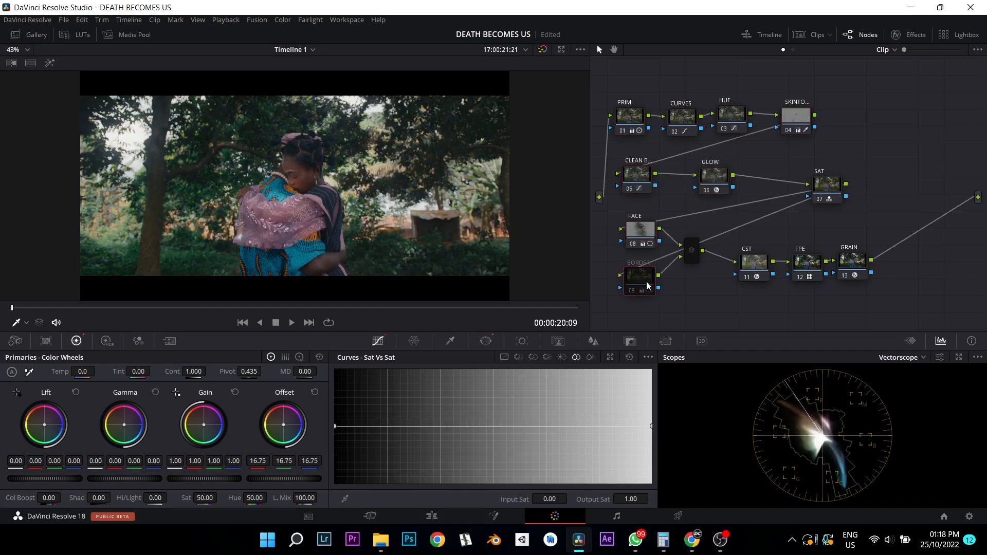
key("ctrl+d")
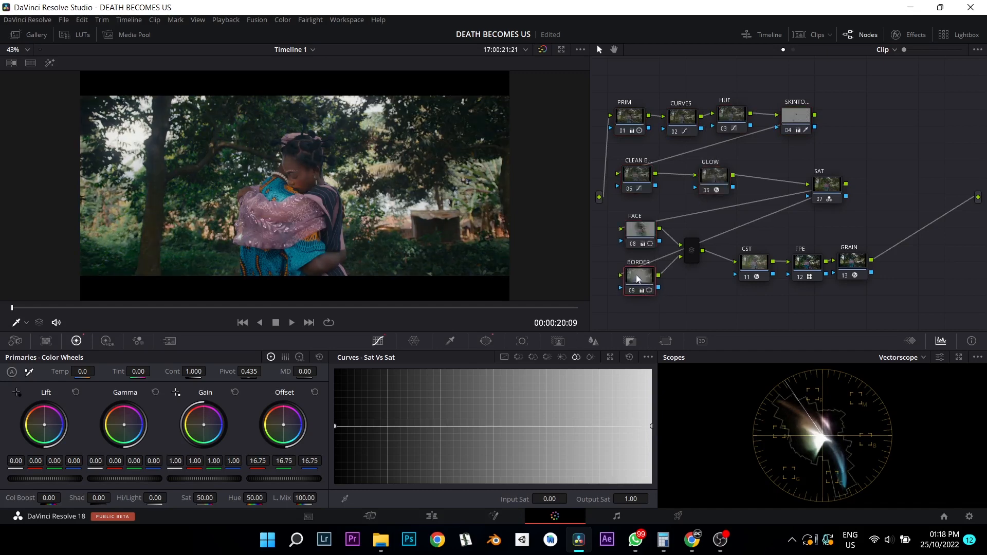
key("ctrl+s")
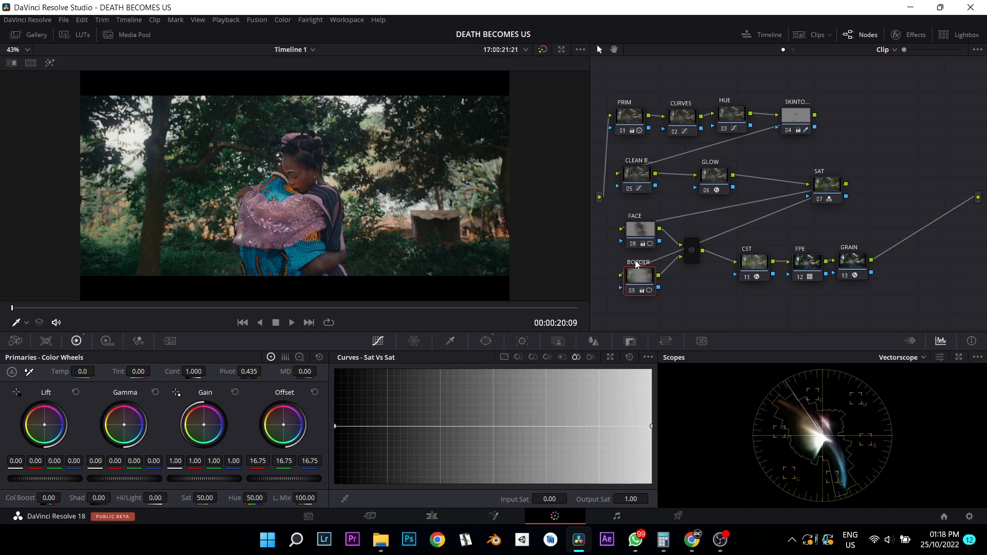